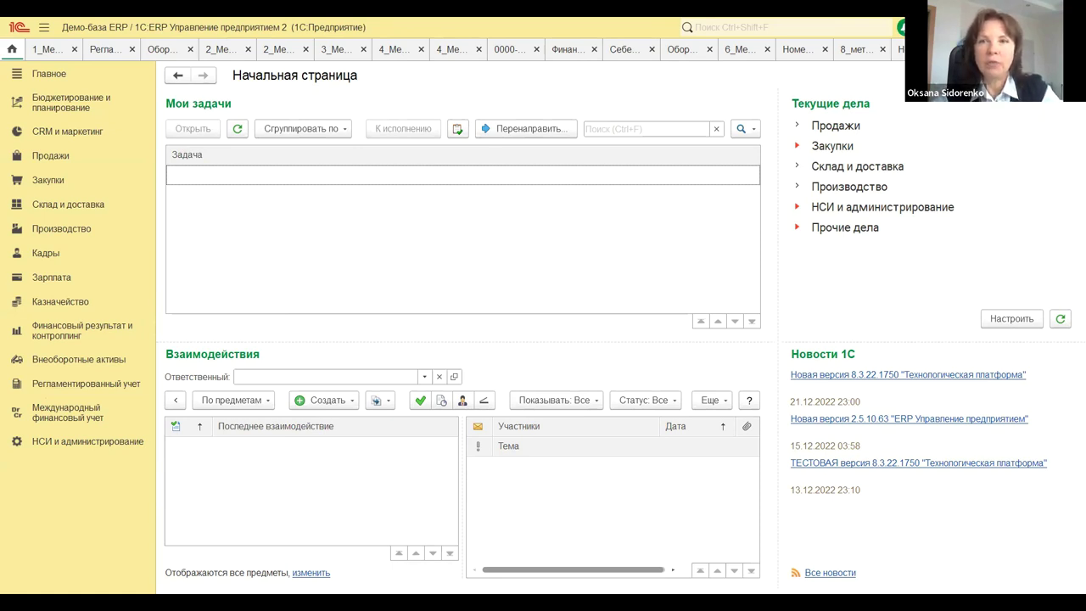
Open the saved report 1_Методы оценки ТМЦ_Средняя from the favourites
{"action": "key", "text": "ctrl+shift+b"}
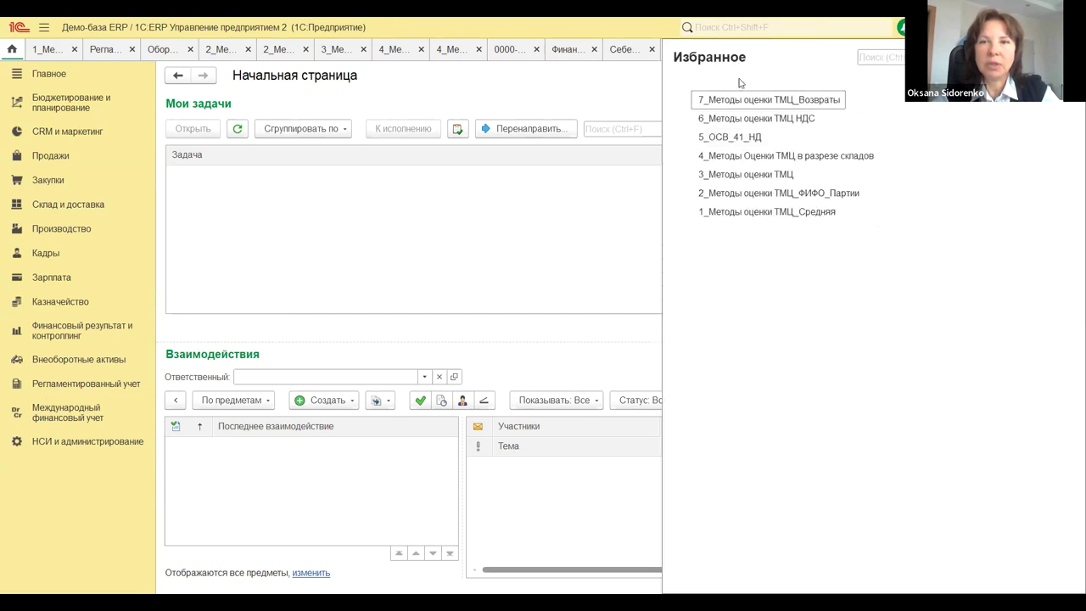
{"action": "left_click", "coordinate": [721, 213]}
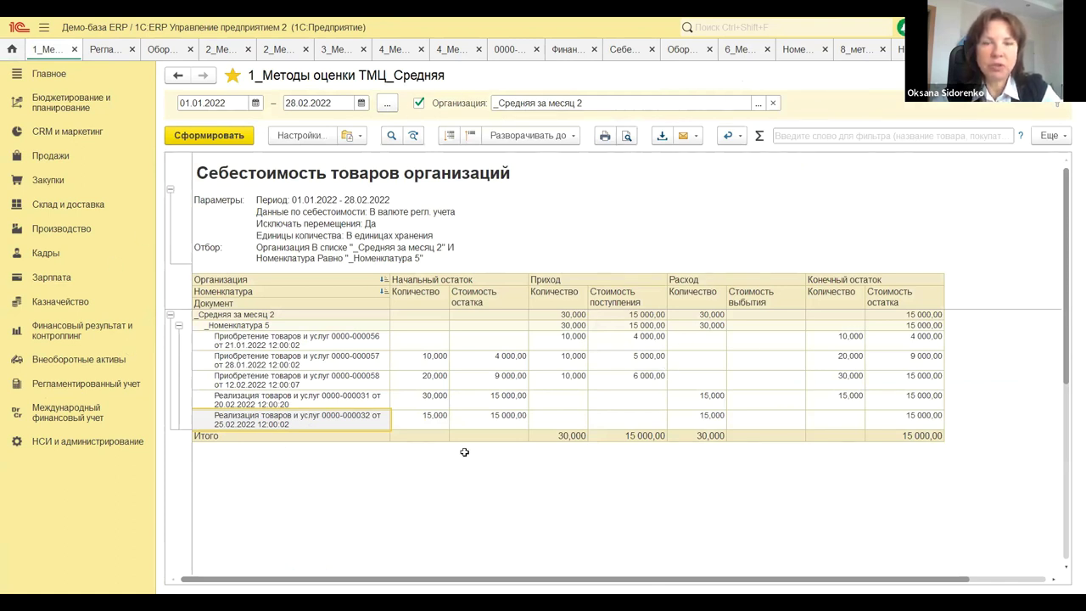
Open the financial result reports and look through the saved variants in the Себестоимость запасов group
{"action": "left_click", "coordinate": [59, 333]}
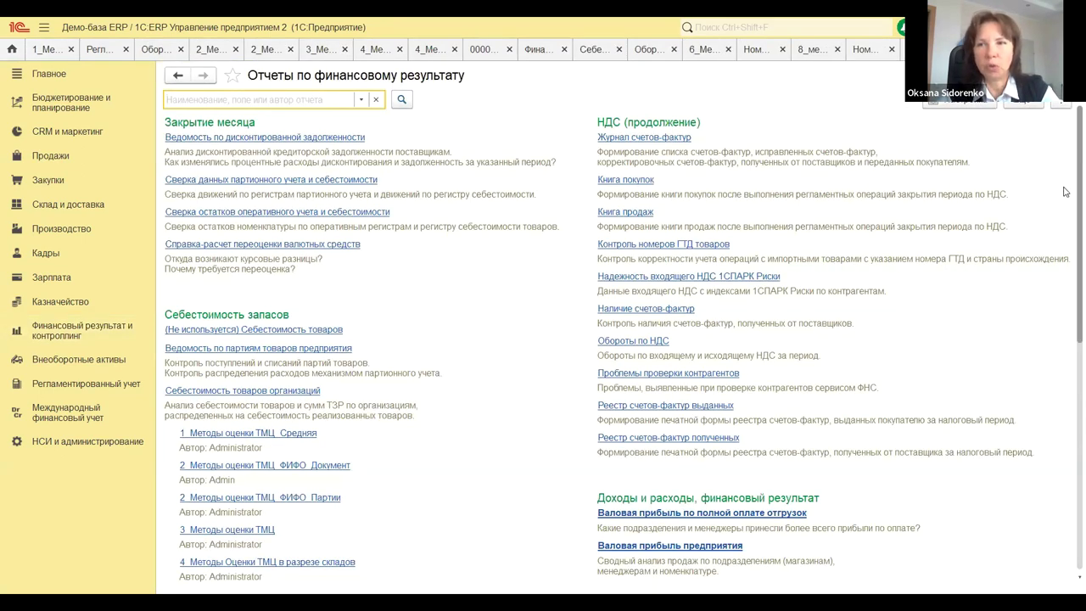
{"action": "scroll", "coordinate": [1069, 180], "scroll_direction": "down", "scroll_amount": 1}
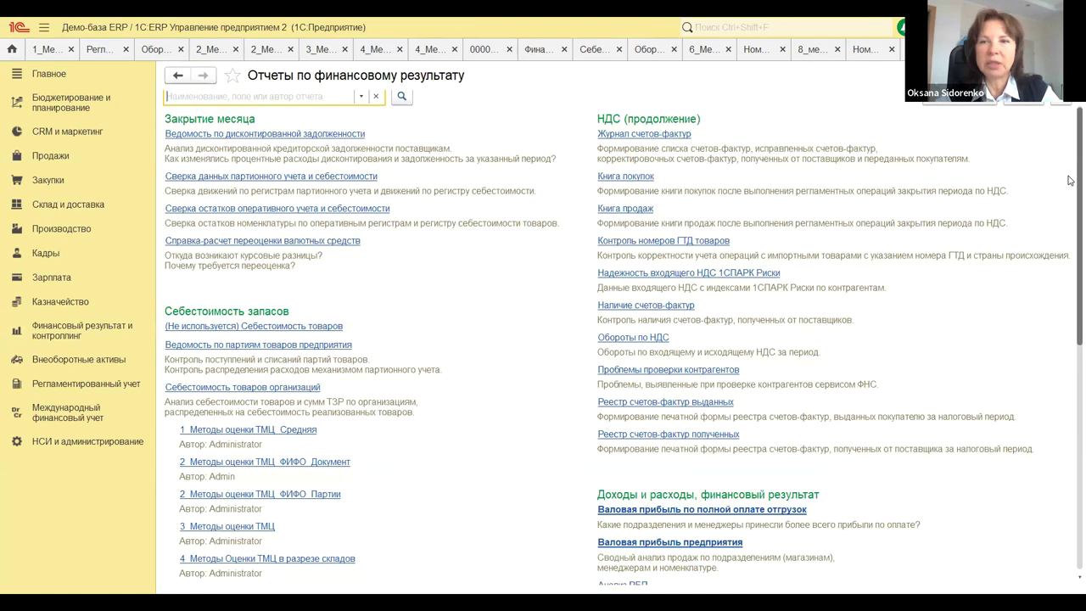
{"action": "scroll", "coordinate": [1070, 183], "scroll_direction": "down", "scroll_amount": 5}
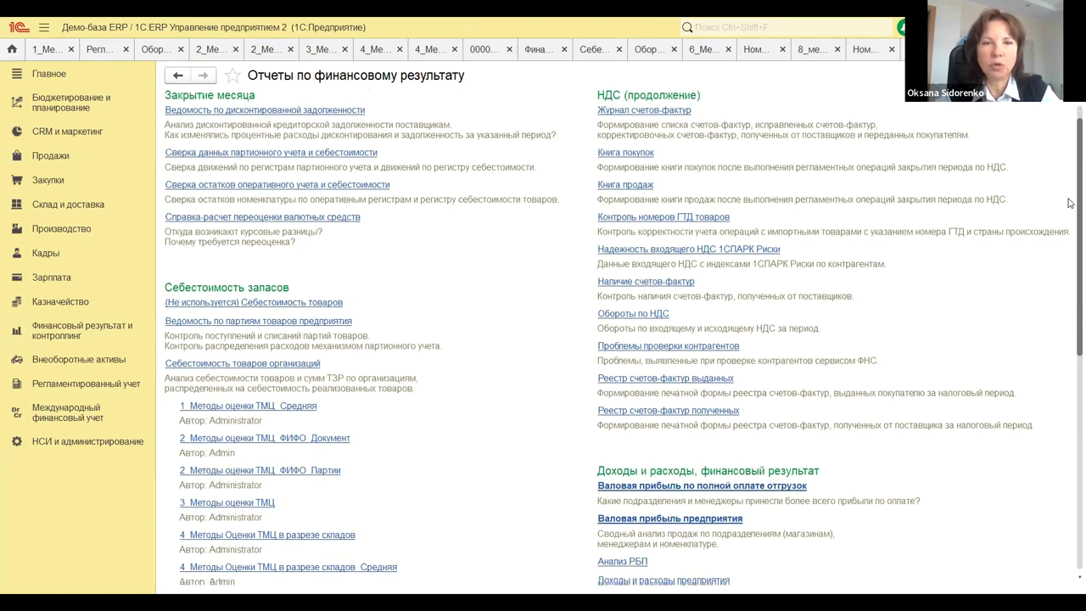
{"action": "scroll", "coordinate": [451, 387], "scroll_direction": "up", "scroll_amount": 4}
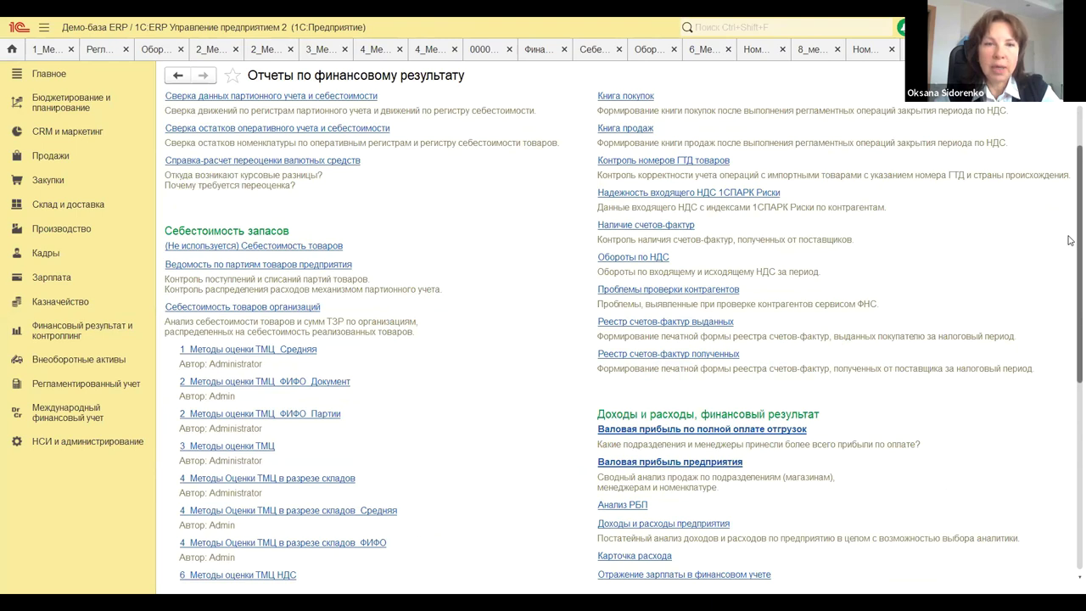
{"action": "scroll", "coordinate": [1070, 258], "scroll_direction": "down", "scroll_amount": 2}
{"action": "scroll", "coordinate": [1070, 285], "scroll_direction": "down", "scroll_amount": 4}
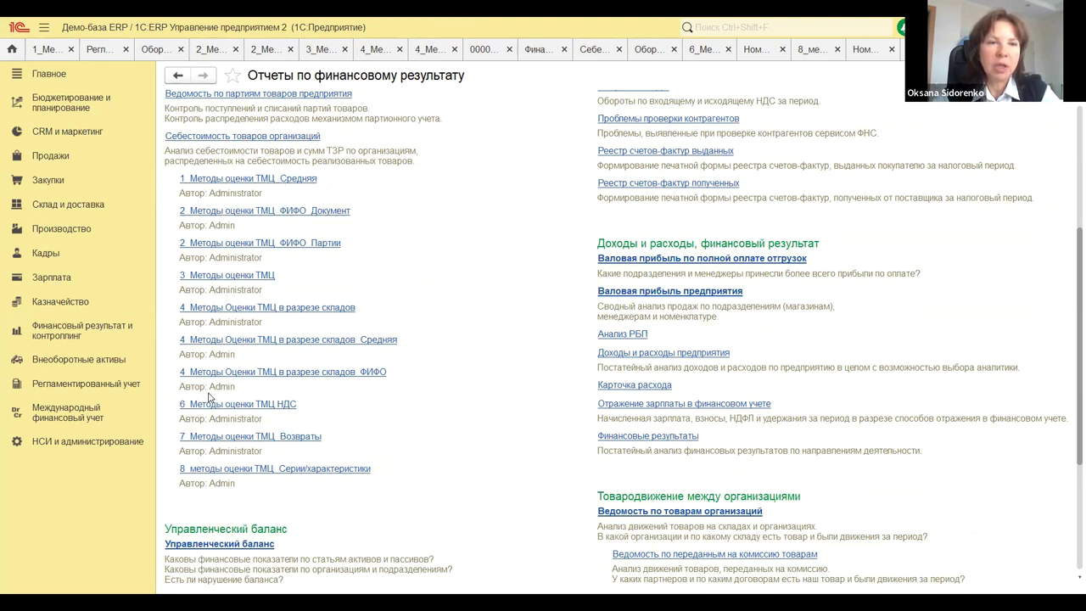
{"action": "left_click_drag", "start_coordinate": [1070, 357], "coordinate": [1069, 246]}
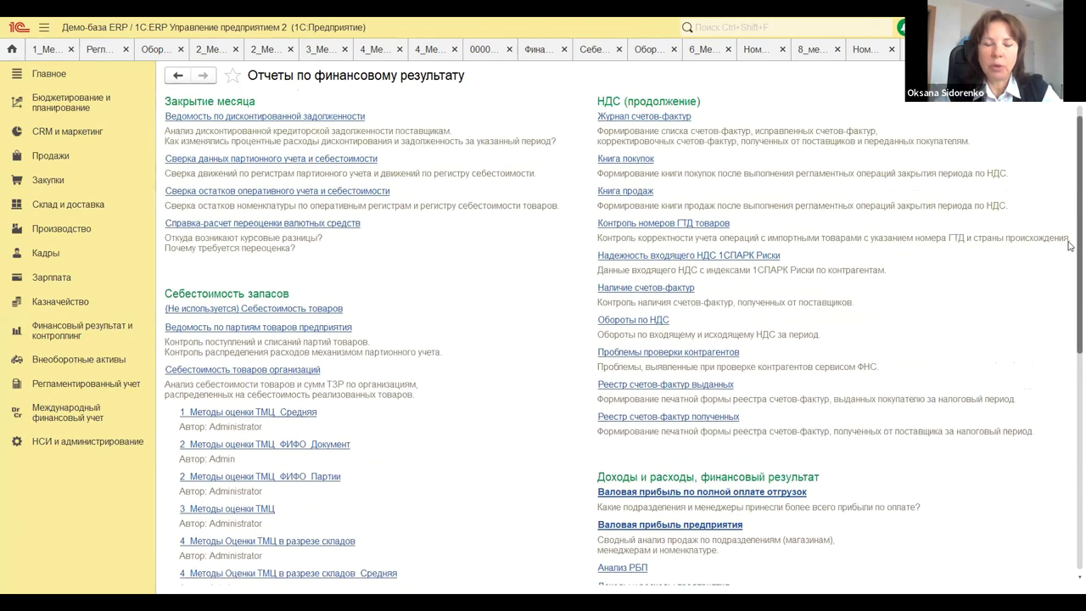
{"action": "scroll", "coordinate": [1070, 245], "scroll_direction": "down", "scroll_amount": 5}
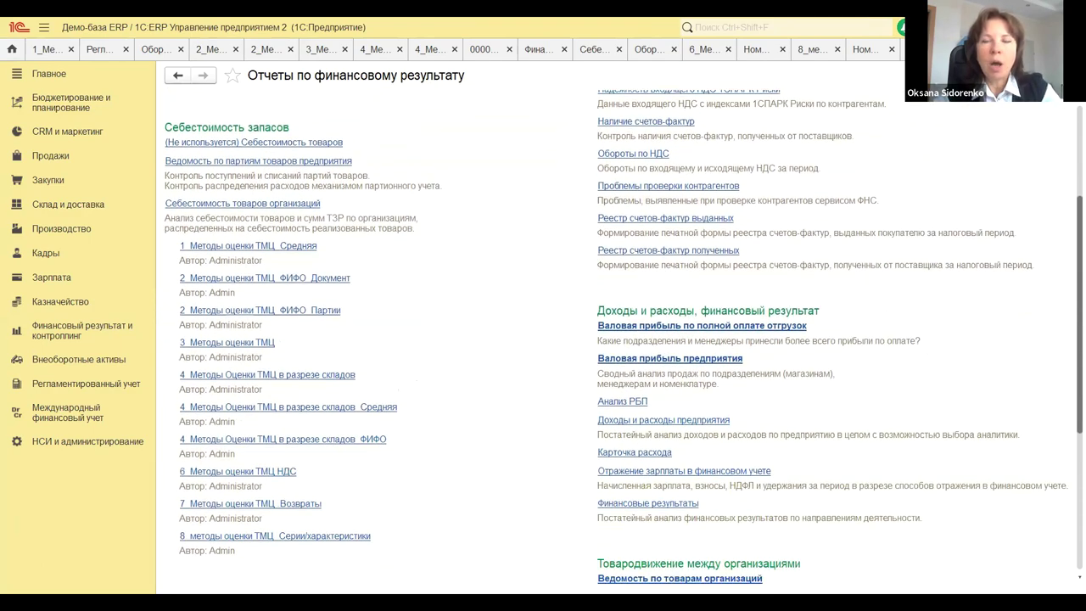
{"action": "scroll", "coordinate": [624, 336], "scroll_direction": "down", "scroll_amount": 1}
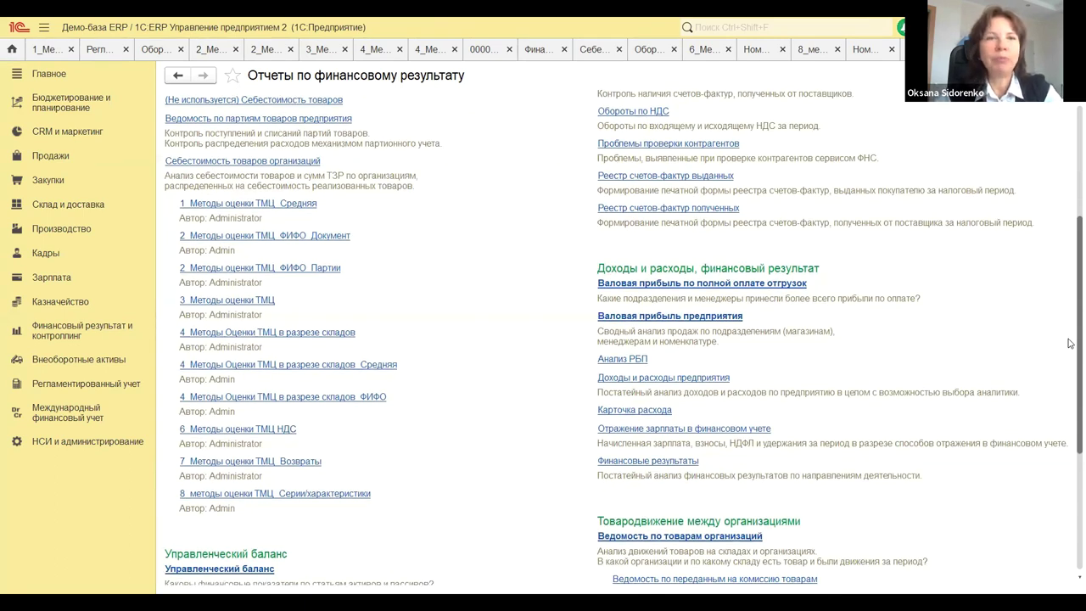
{"action": "scroll", "coordinate": [1070, 340], "scroll_direction": "up", "scroll_amount": 3}
{"action": "scroll", "coordinate": [1069, 310], "scroll_direction": "up", "scroll_amount": 1}
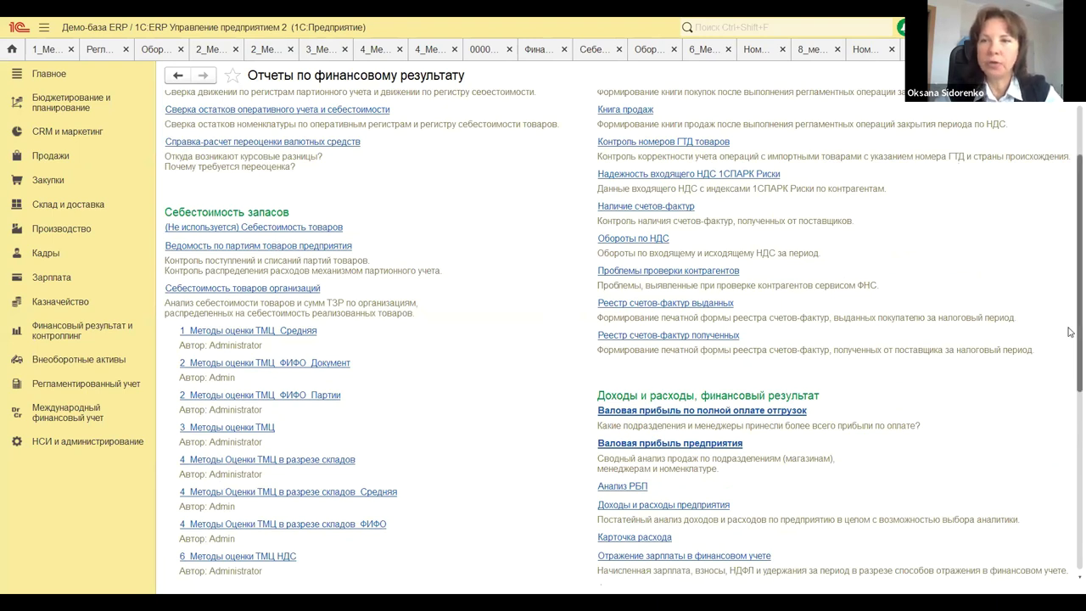
{"action": "scroll", "coordinate": [1071, 336], "scroll_direction": "up", "scroll_amount": 3}
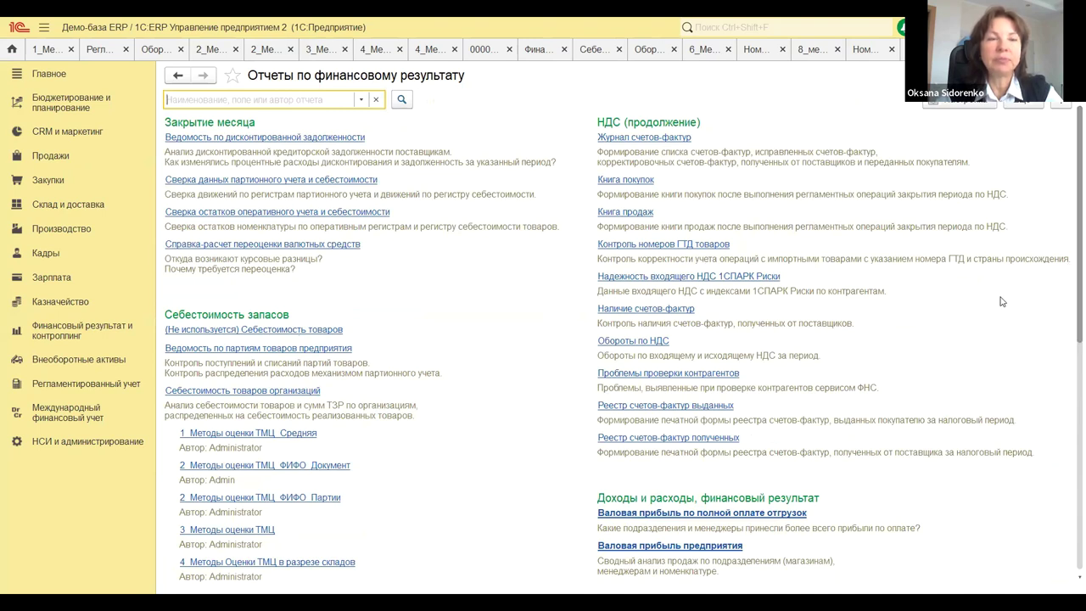
Open the Себестоимость товаров организаций report and switch it to the variant Себестоимость товаров организаций по операциям
{"action": "left_click", "coordinate": [244, 391]}
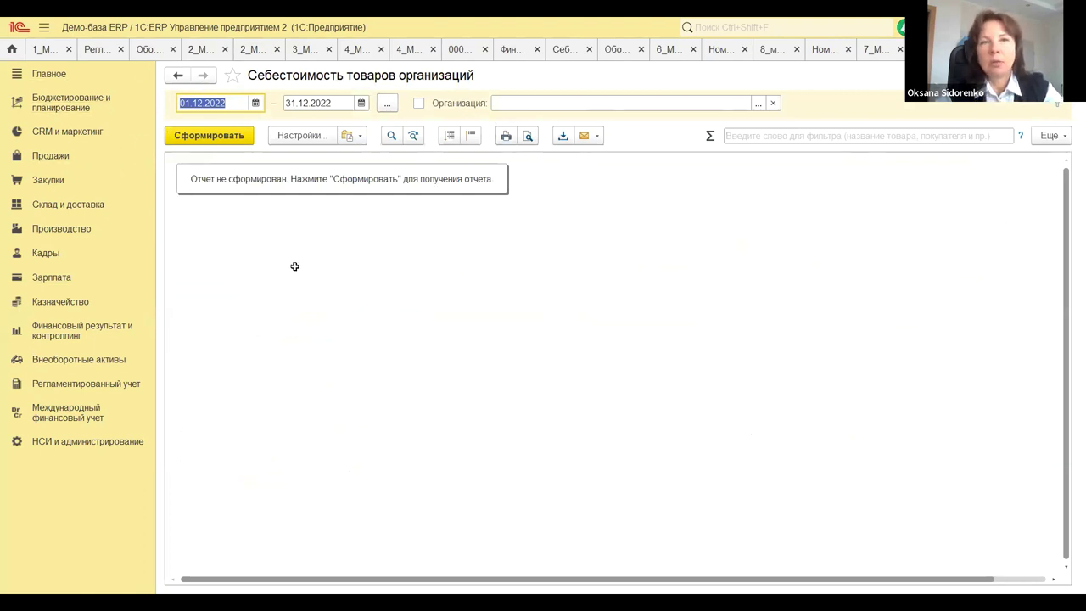
{"action": "left_click", "coordinate": [758, 104]}
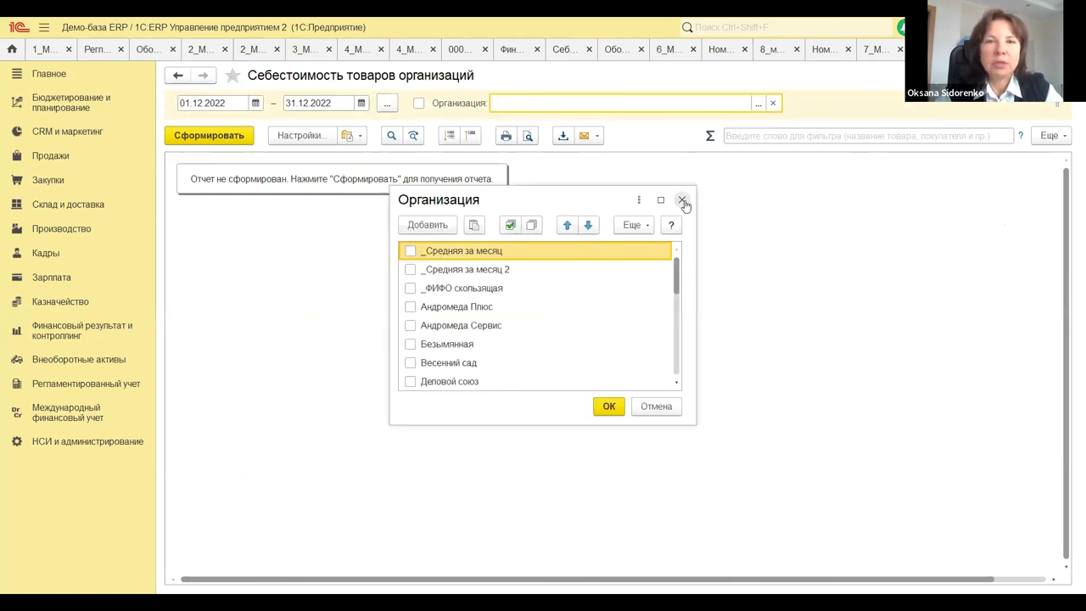
{"action": "left_click", "coordinate": [685, 198]}
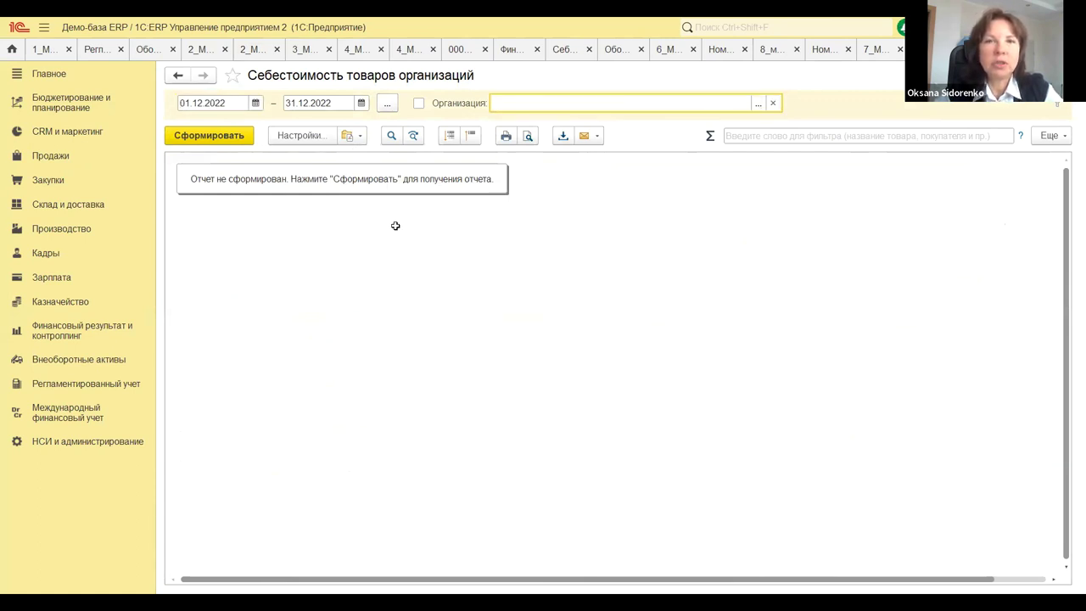
{"action": "left_click", "coordinate": [1061, 139]}
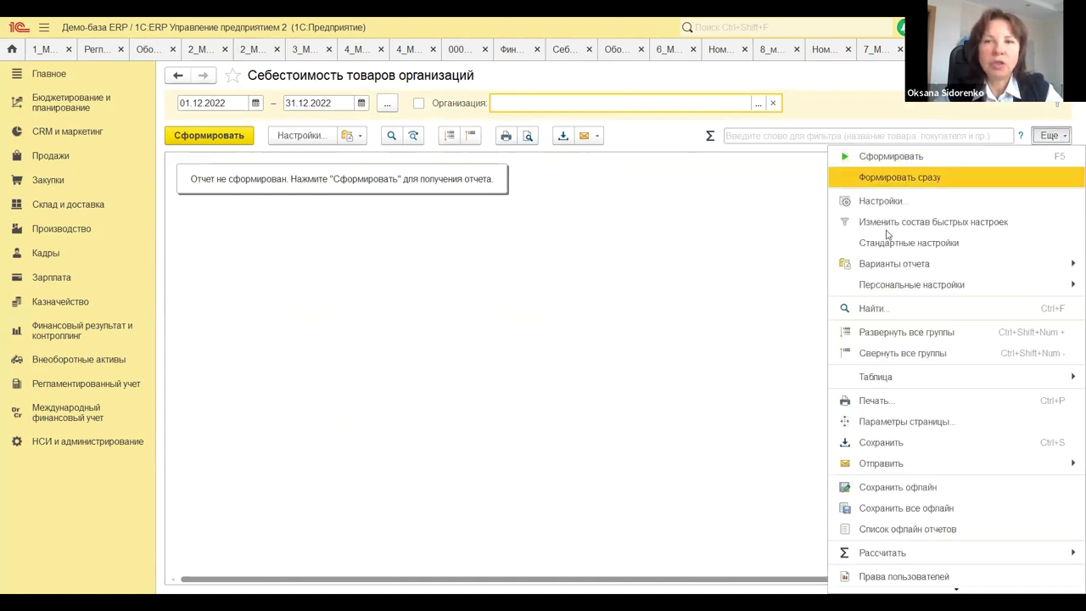
{"action": "mouse_move", "coordinate": [878, 265]}
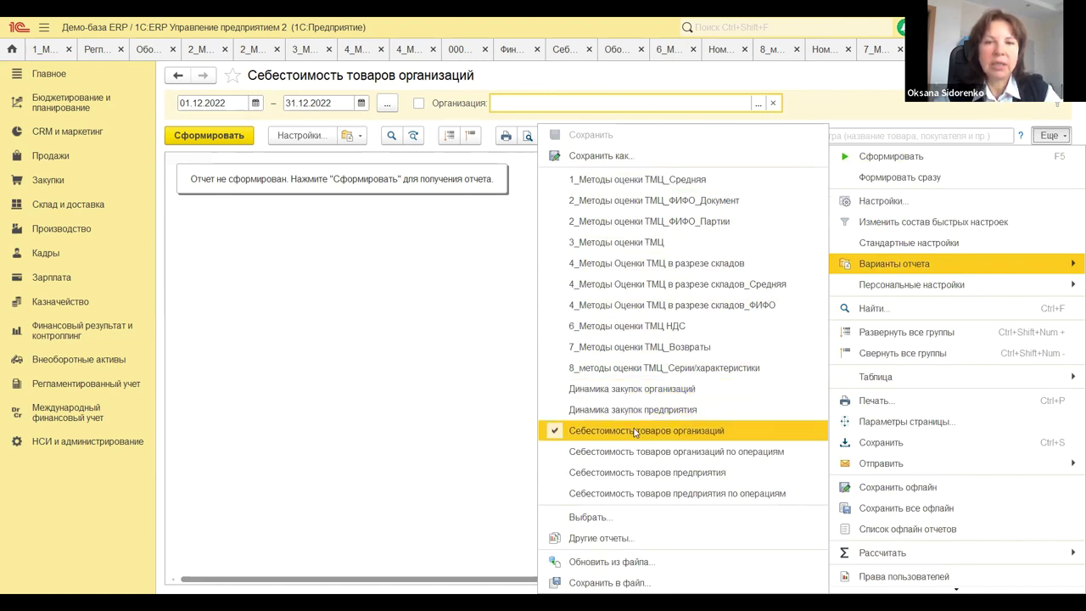
{"action": "left_click", "coordinate": [715, 451]}
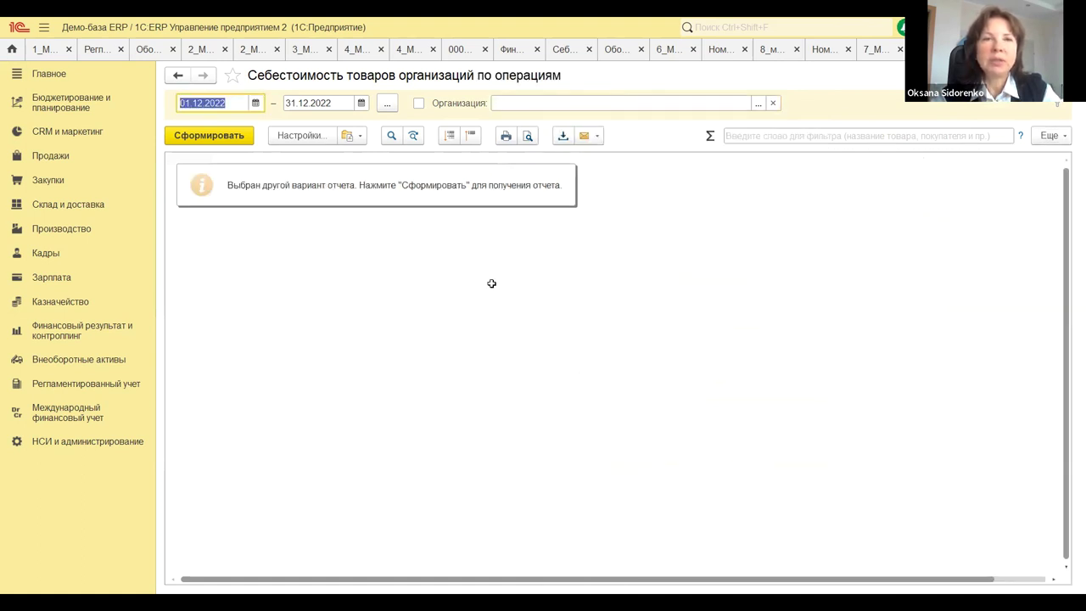
Generate the report for organization _Средняя за месяц over the period 01.01.2022 – 28.02.2022
{"action": "left_click", "coordinate": [755, 104]}
{"action": "left_click", "coordinate": [410, 251]}
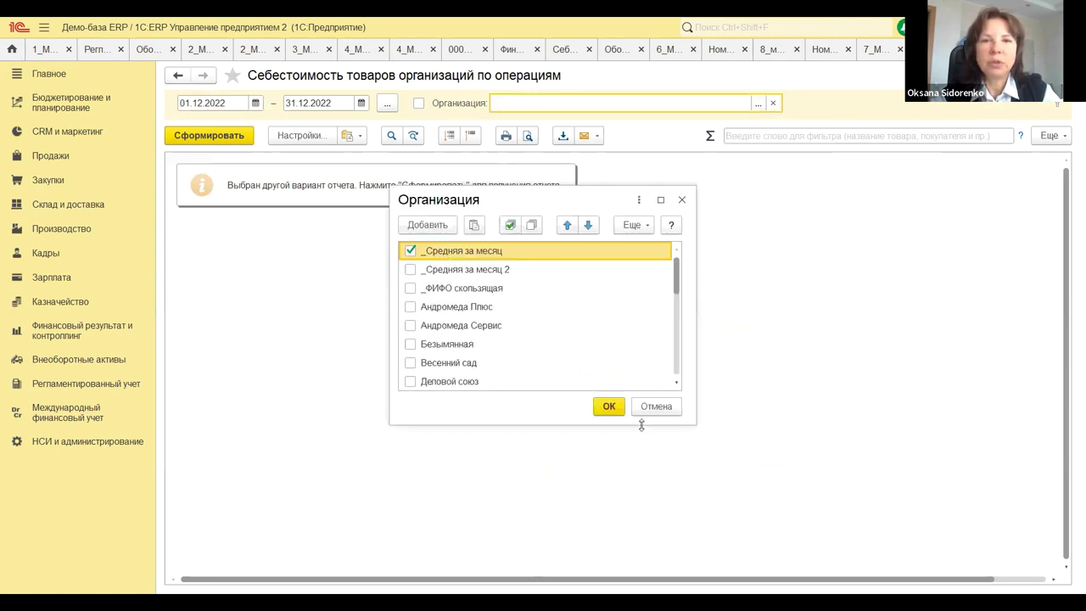
{"action": "left_click", "coordinate": [608, 406]}
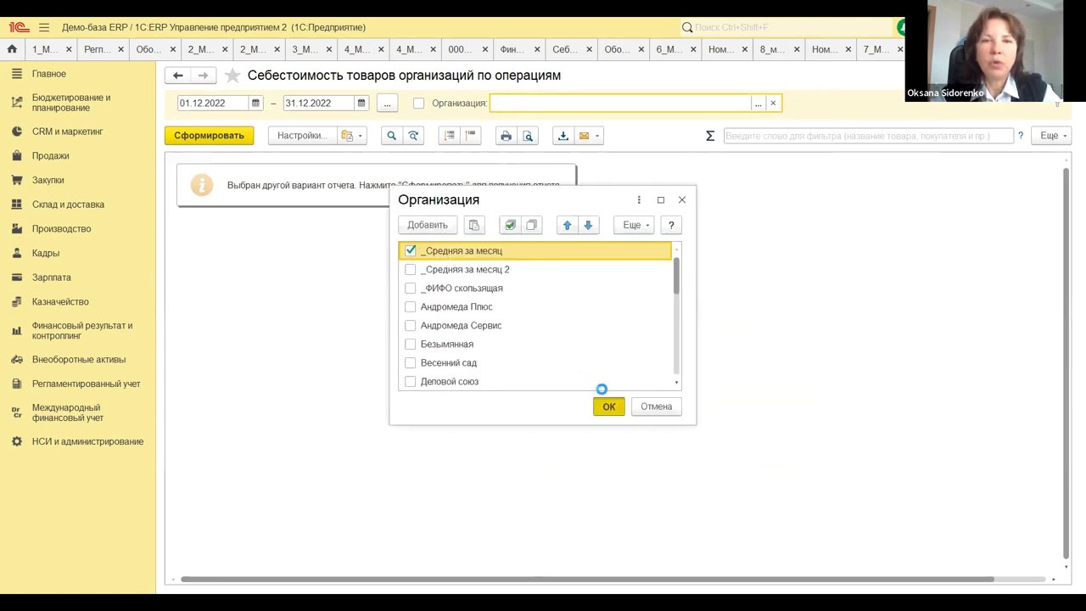
{"action": "left_click", "coordinate": [387, 103]}
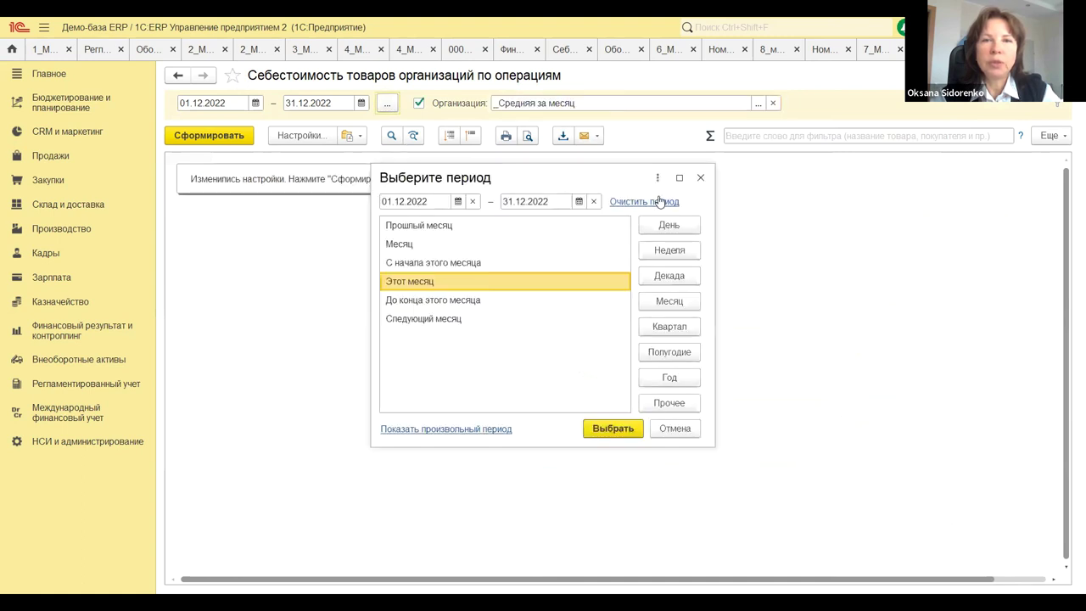
{"action": "left_click_drag", "start_coordinate": [508, 293], "coordinate": [540, 293]}
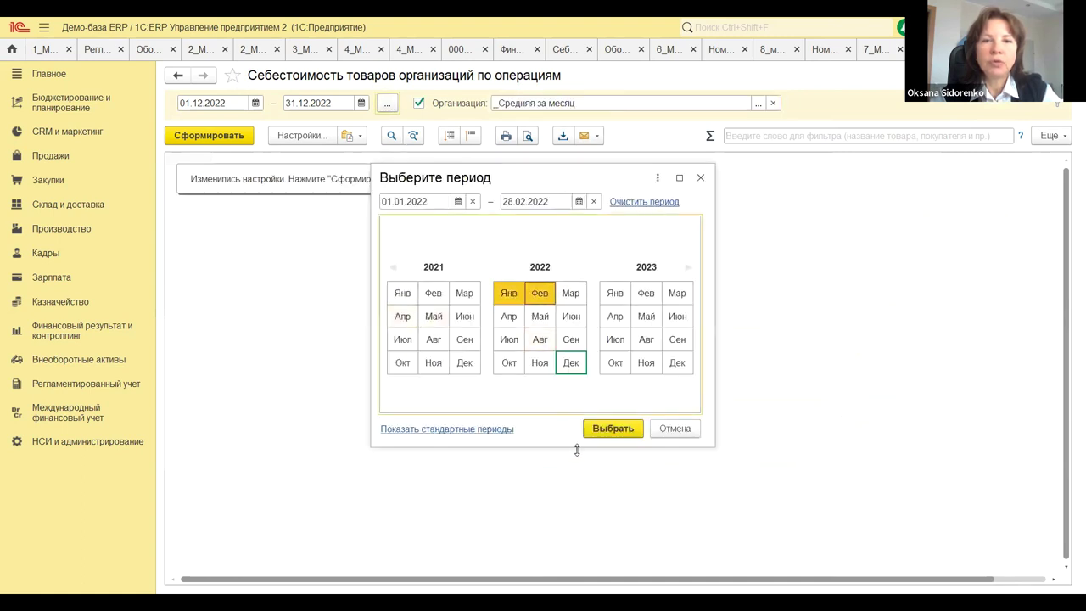
{"action": "left_click", "coordinate": [609, 429]}
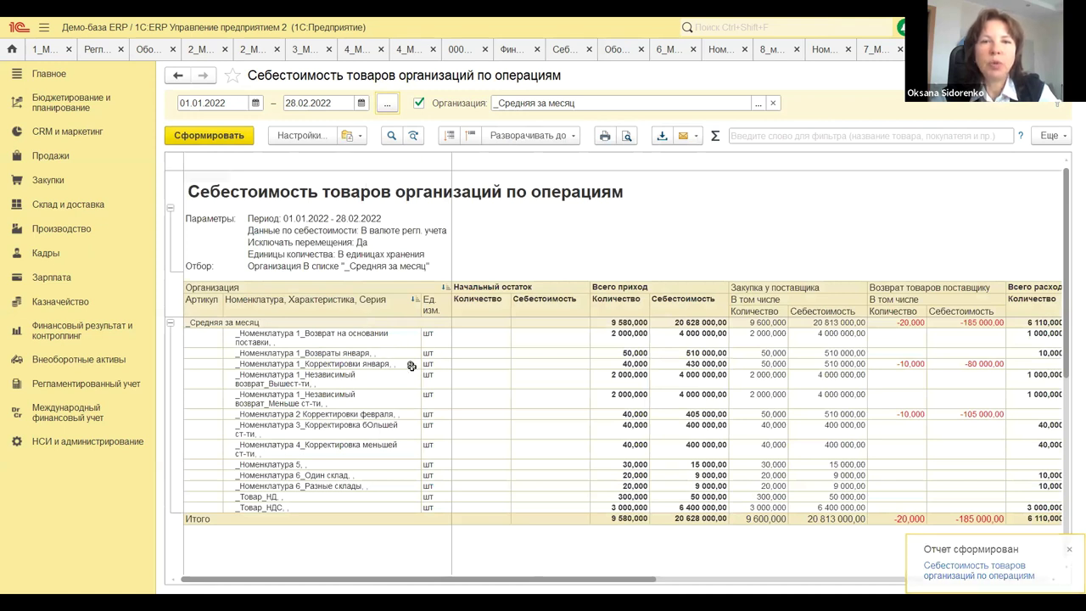
{"action": "left_click", "coordinate": [482, 376]}
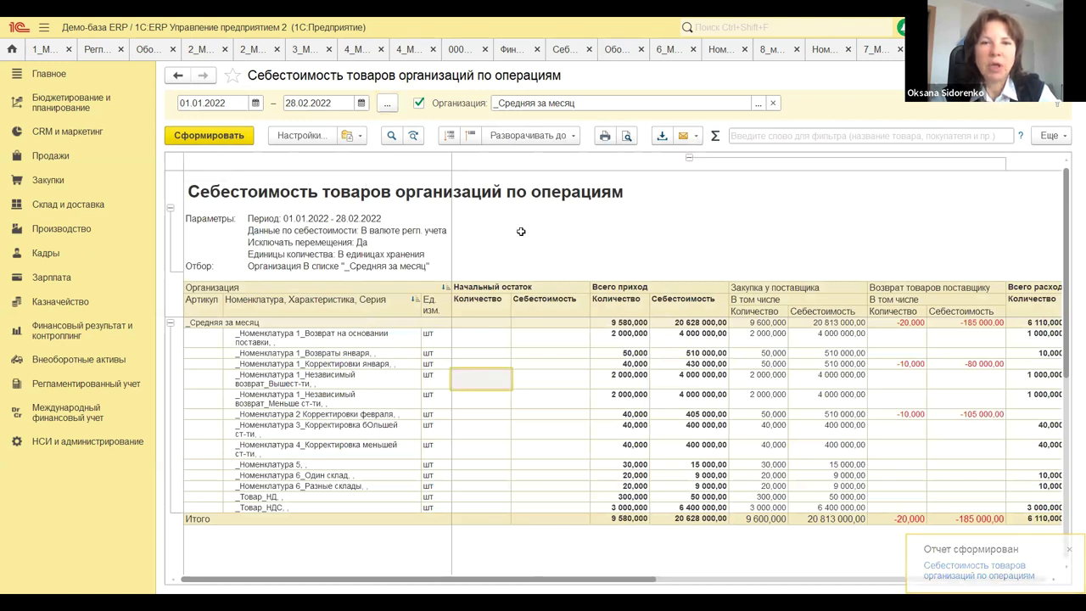
Narrow the report period to February 2022 (01.02.2022 – 28.02.2022) and regenerate the report
{"action": "left_click", "coordinate": [388, 105]}
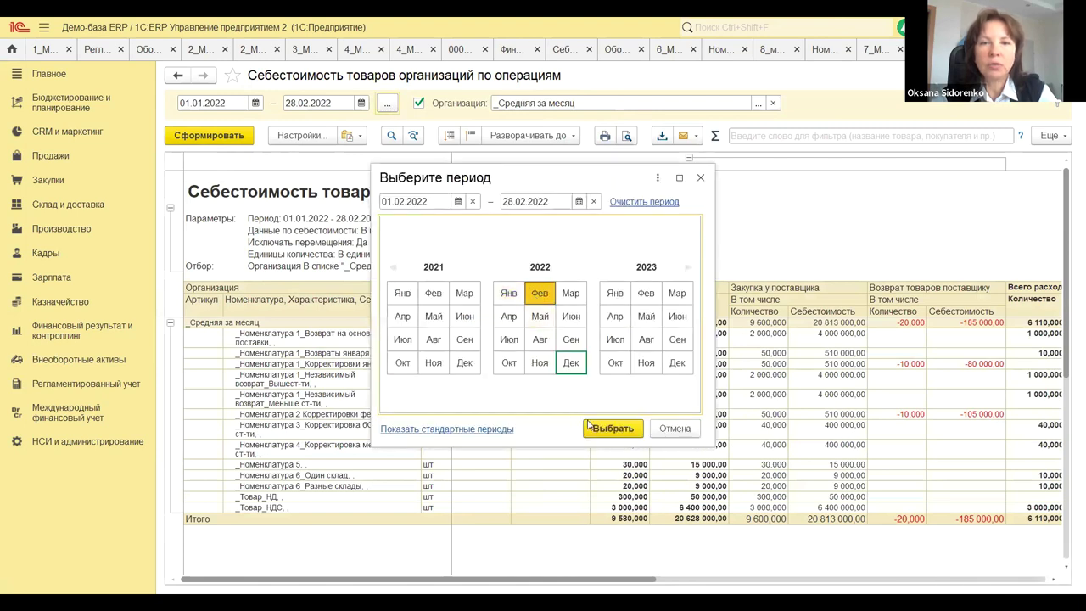
{"action": "key", "text": "Return"}
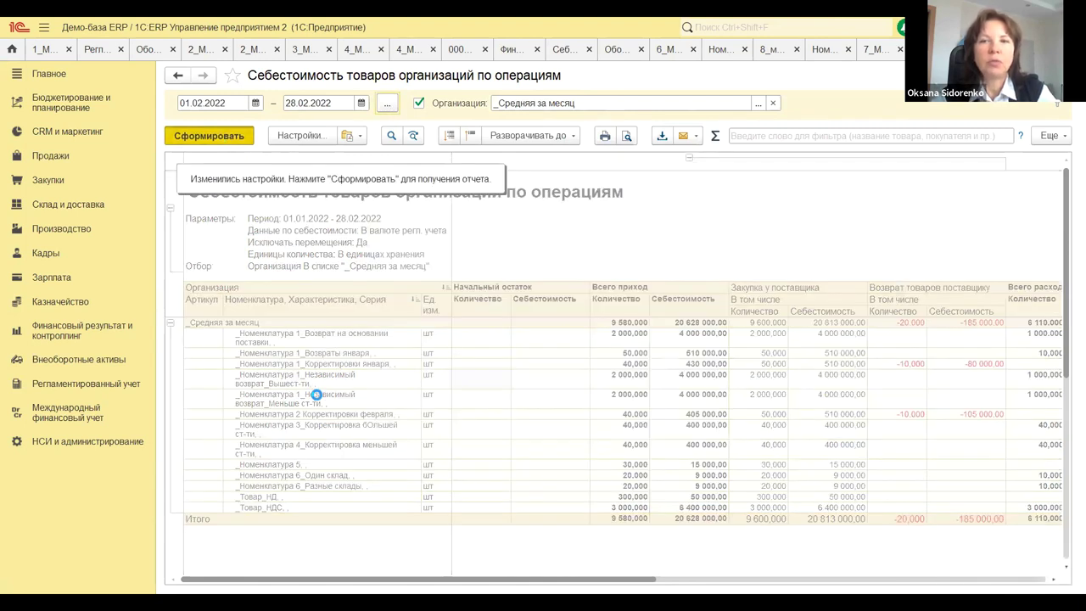
{"action": "key", "text": "ctrl+Return"}
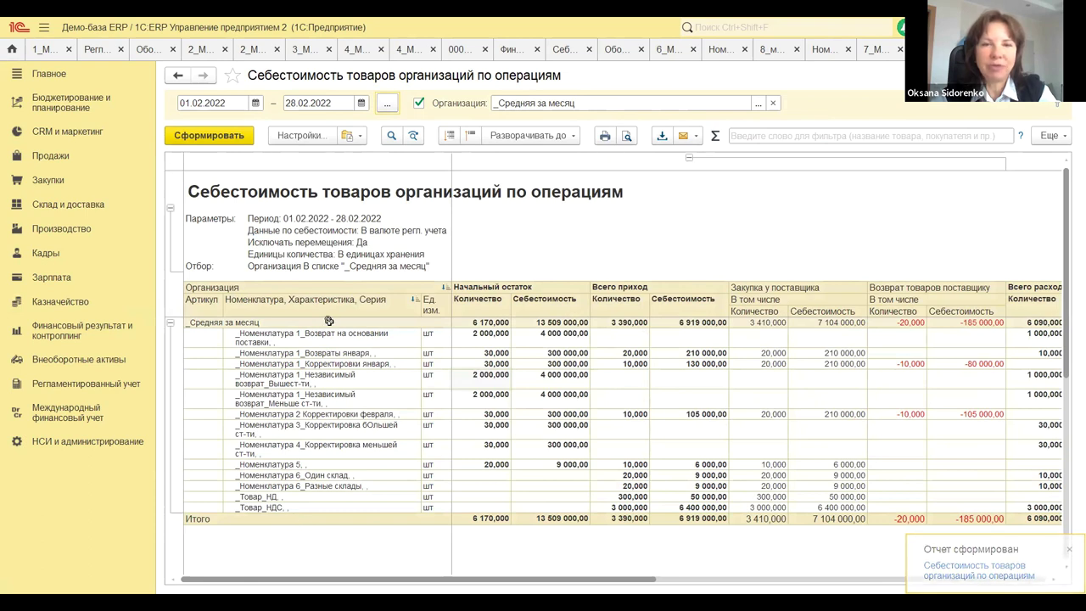
Examine the opening balance, total receipts, supplier purchase and supplier return columns for the listed items
{"action": "left_click", "coordinate": [549, 334]}
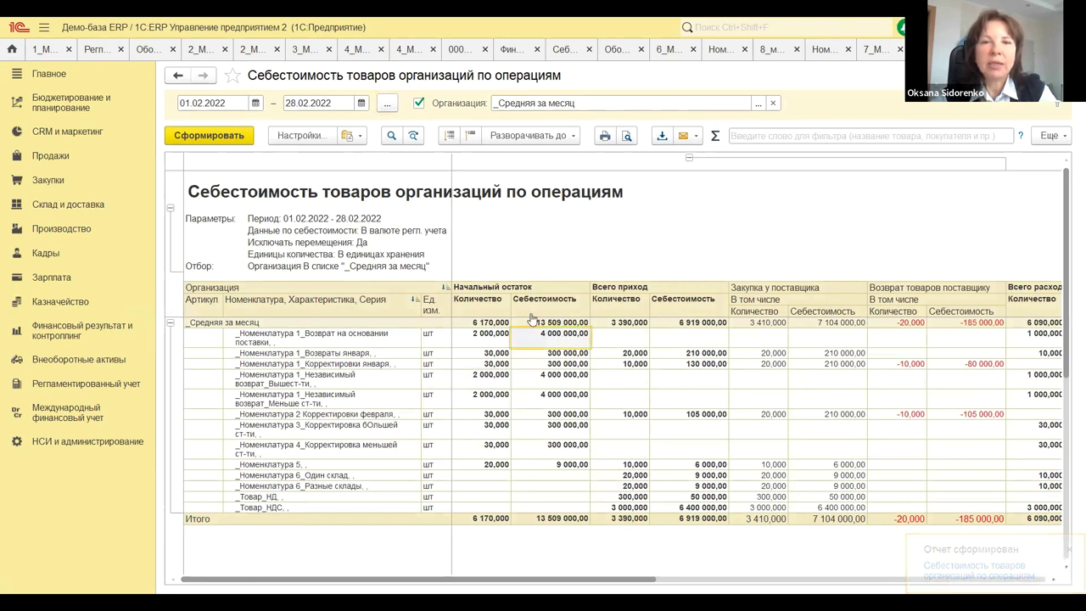
{"action": "left_click", "coordinate": [629, 334]}
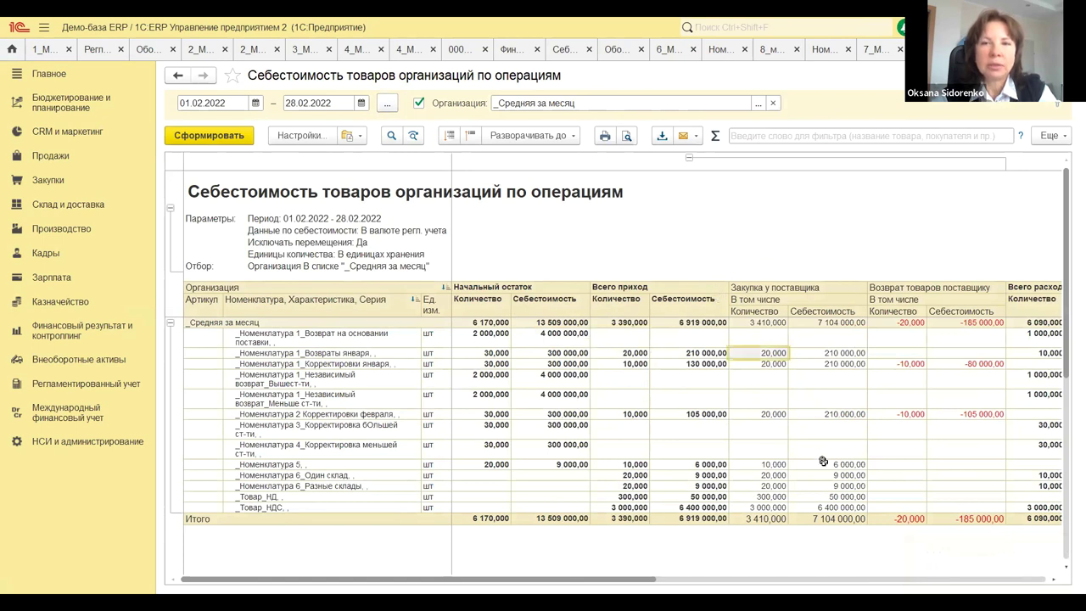
{"action": "left_click", "coordinate": [900, 367]}
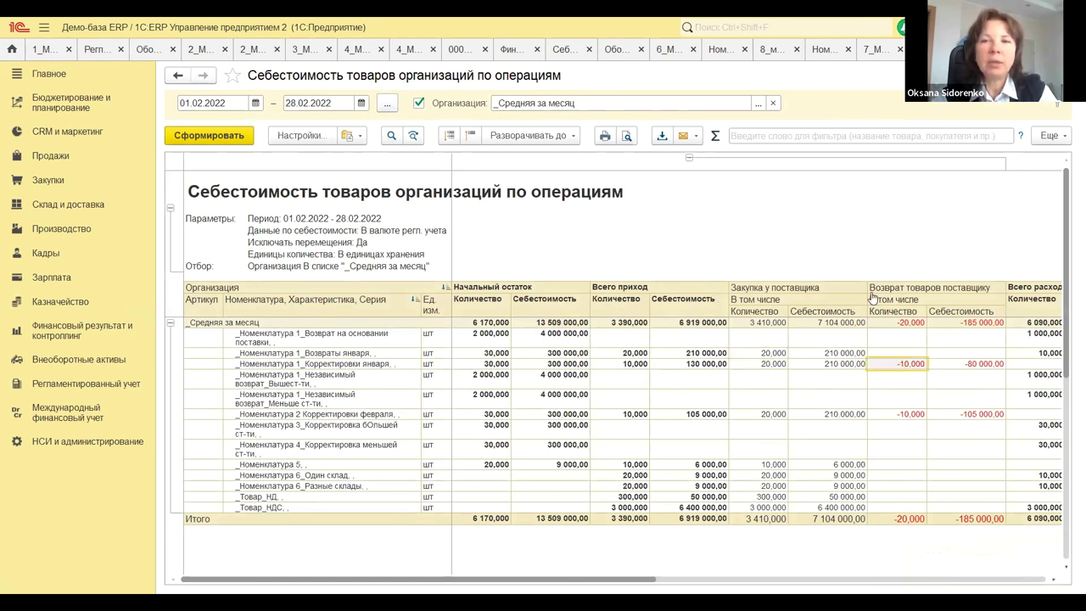
{"action": "left_click", "coordinate": [897, 407]}
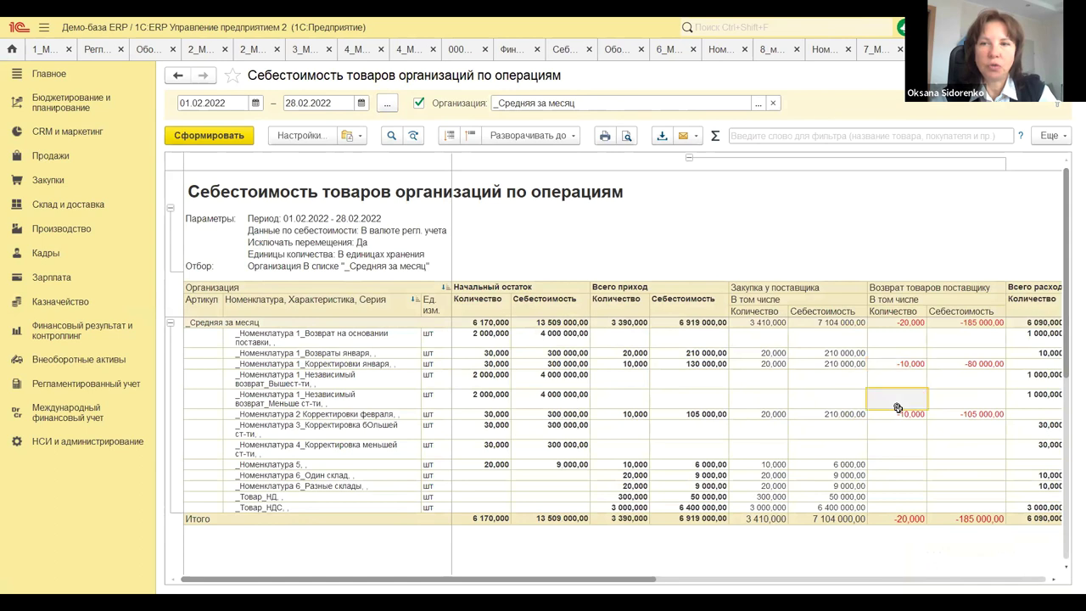
Examine the remaining columns for total expense, customer sales, supplier returns and closing balance
{"action": "key", "text": "Right"}
{"action": "key", "text": "Right"}
{"action": "key", "text": "Right"}
{"action": "key", "text": "Right"}
{"action": "key", "text": "Right"}
{"action": "key", "text": "Right"}
{"action": "key", "text": "Right"}
{"action": "key", "text": "Right"}
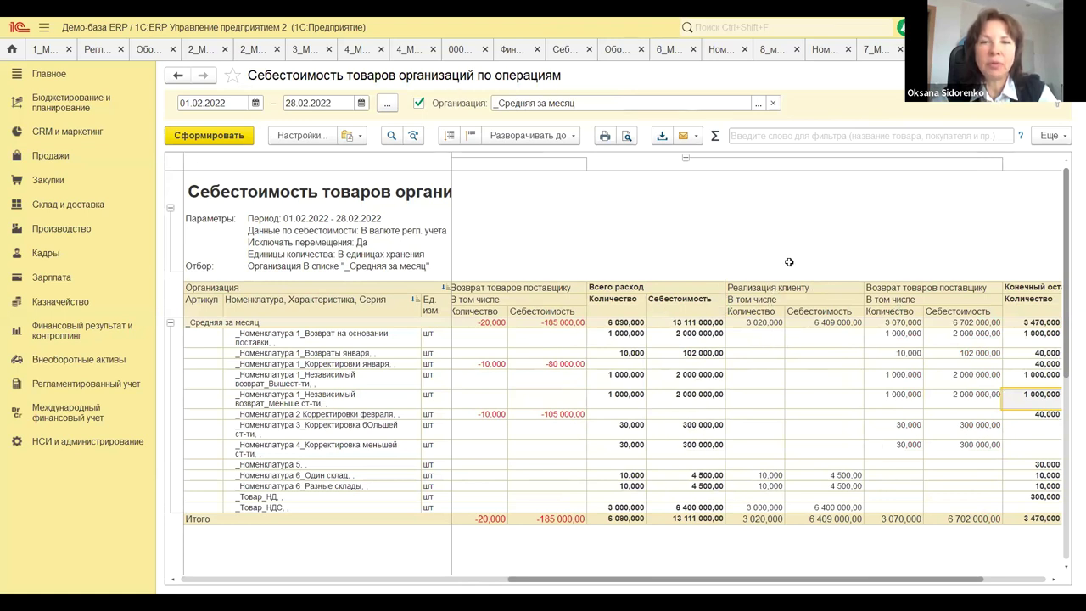
{"action": "left_click", "coordinate": [756, 375]}
{"action": "key", "text": "Right"}
{"action": "key", "text": "Right"}
{"action": "key", "text": "Right"}
{"action": "key", "text": "Right"}
{"action": "key", "text": "Right"}
{"action": "key", "text": "Right"}
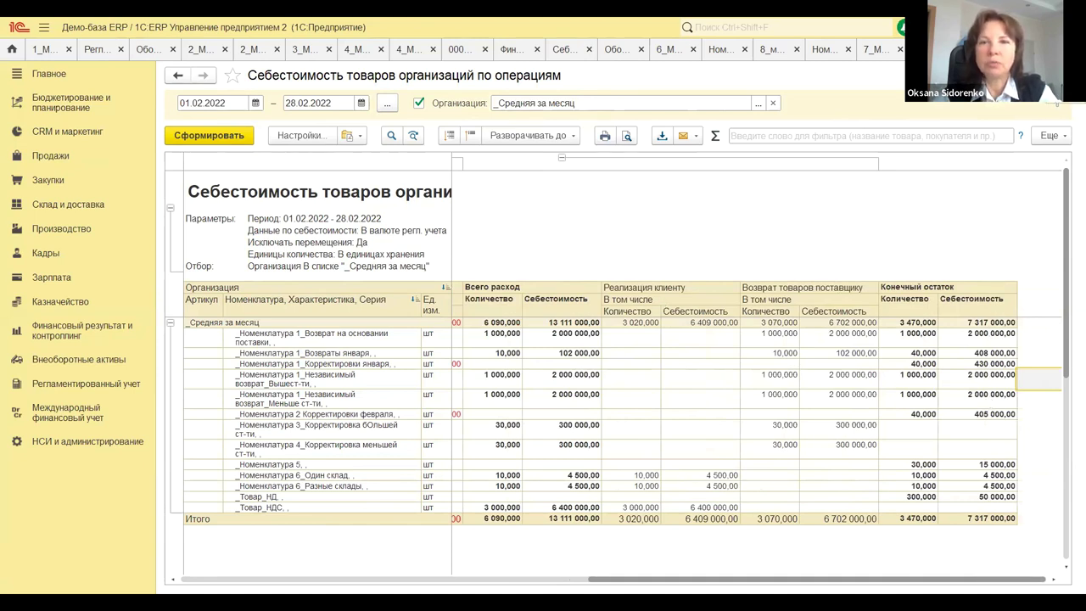
Open the Себестоимость товаров организаций report from the financial result reports and view its list of saved report variants
{"action": "key", "text": "Escape"}
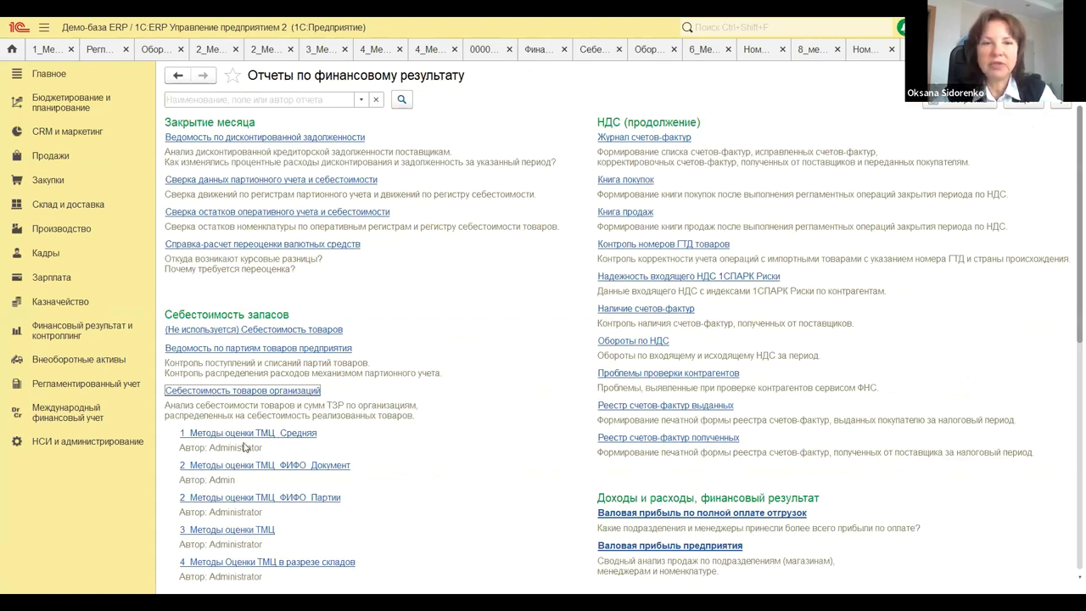
{"action": "left_click", "coordinate": [224, 387]}
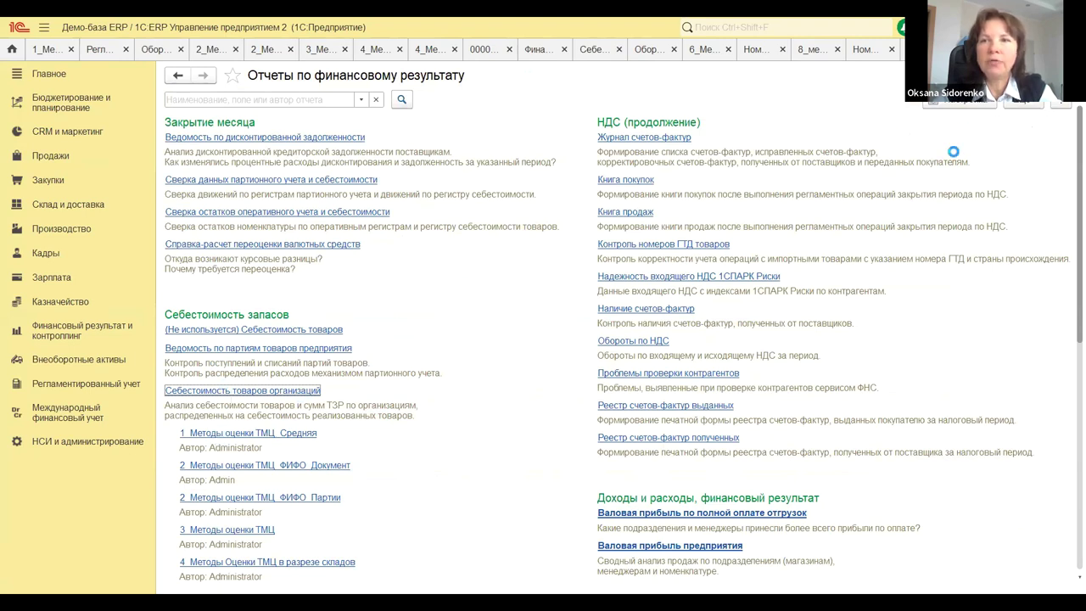
{"action": "left_click", "coordinate": [1050, 137]}
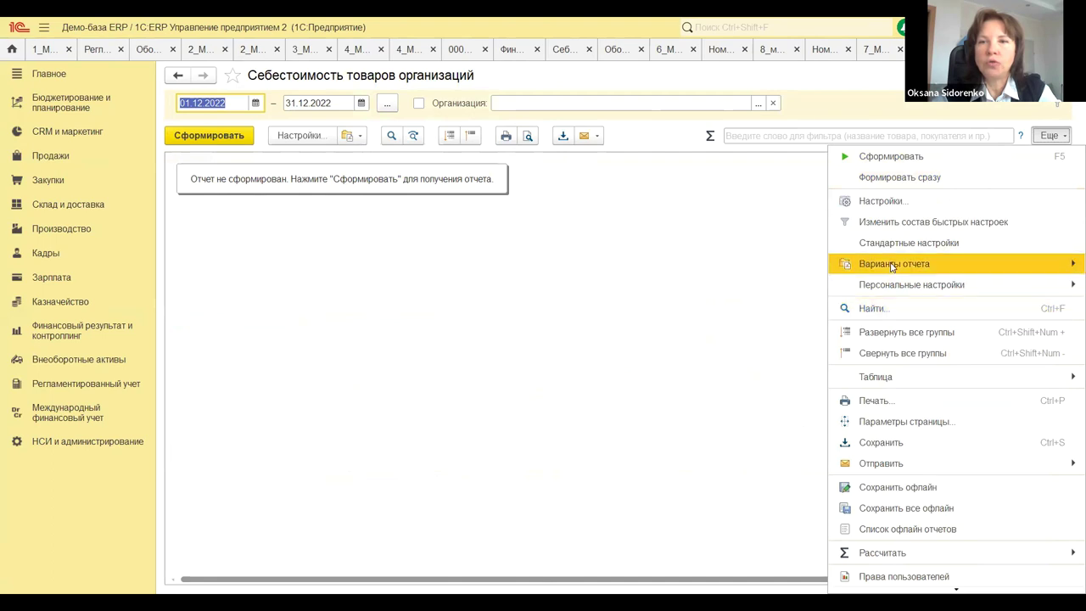
{"action": "mouse_move", "coordinate": [892, 268]}
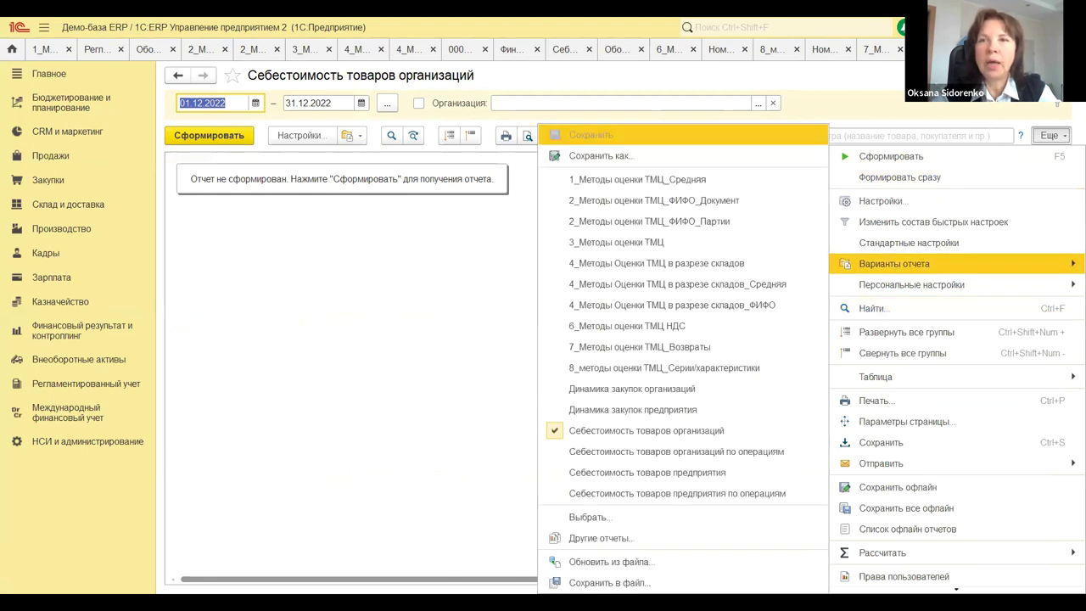
{"action": "key", "text": "Escape"}
{"action": "key", "text": "Escape"}
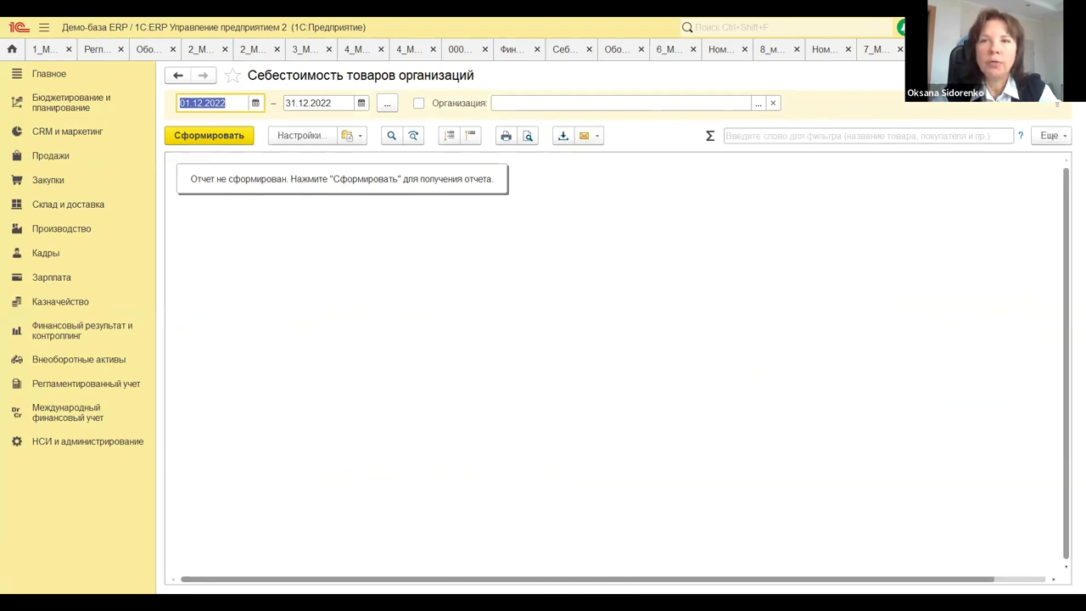
{"action": "key", "text": "Escape"}
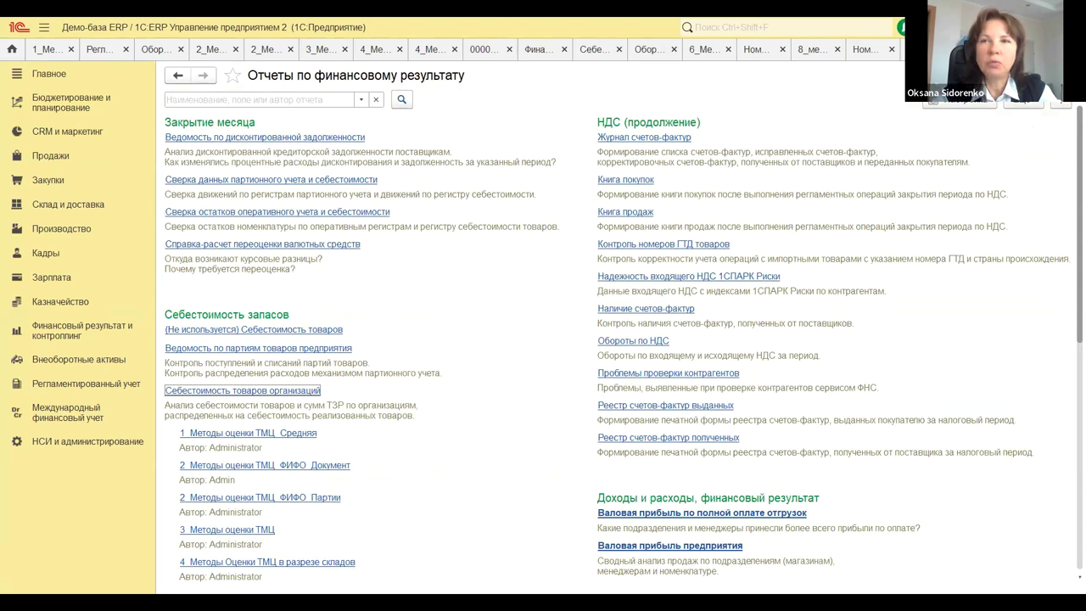
Switch to the open 1_Методы оценки ТМЦ_Средняя report and view the favourites list of valuation method reports
{"action": "key", "text": "Tab"}
{"action": "key", "text": "Return"}
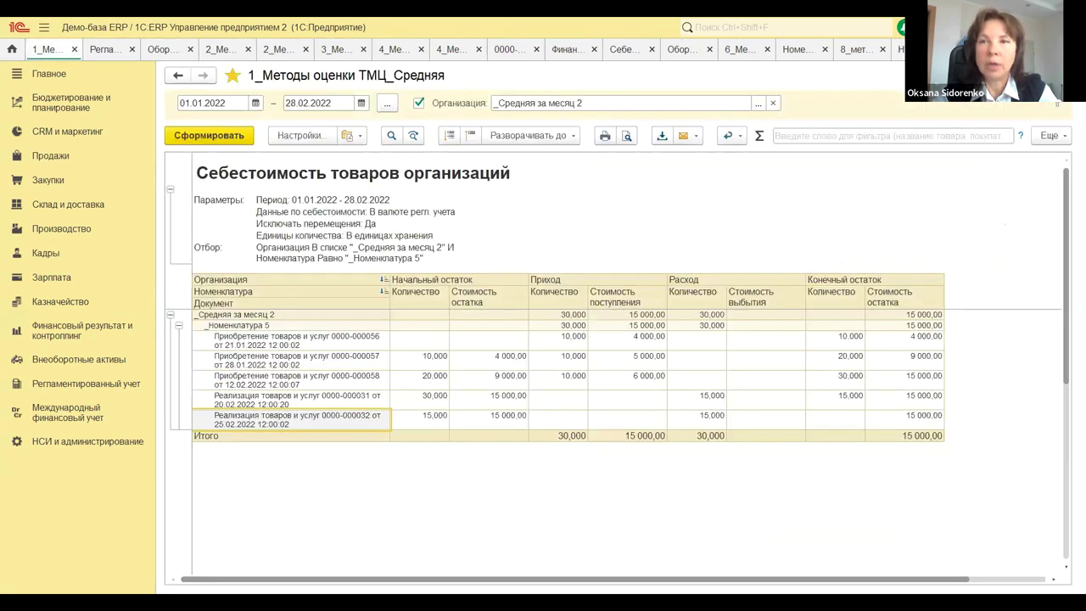
{"action": "key", "text": "ctrl+shift+b"}
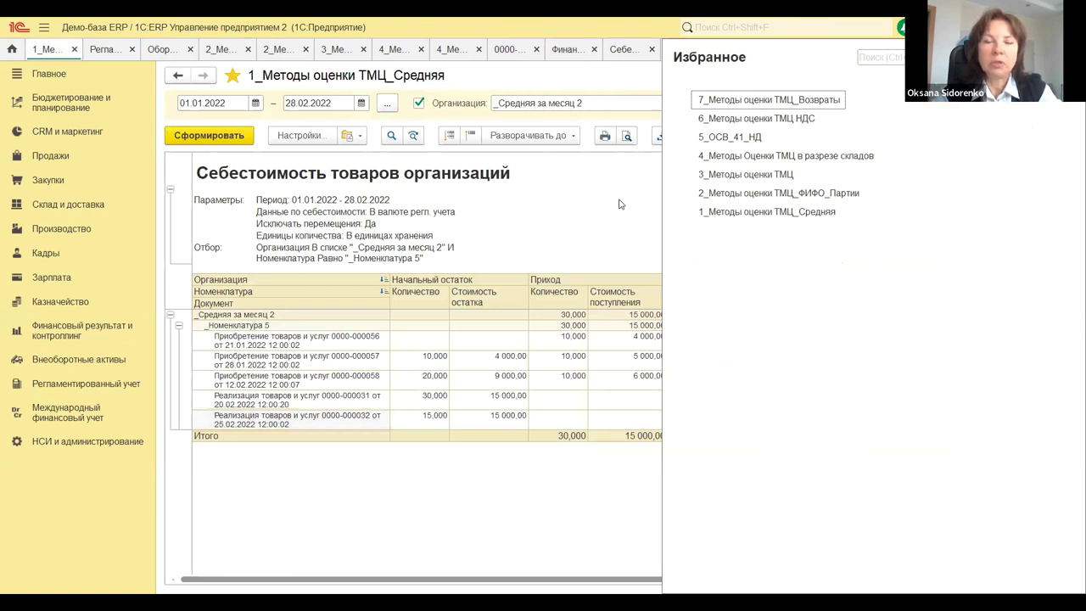
{"action": "key", "text": "Escape"}
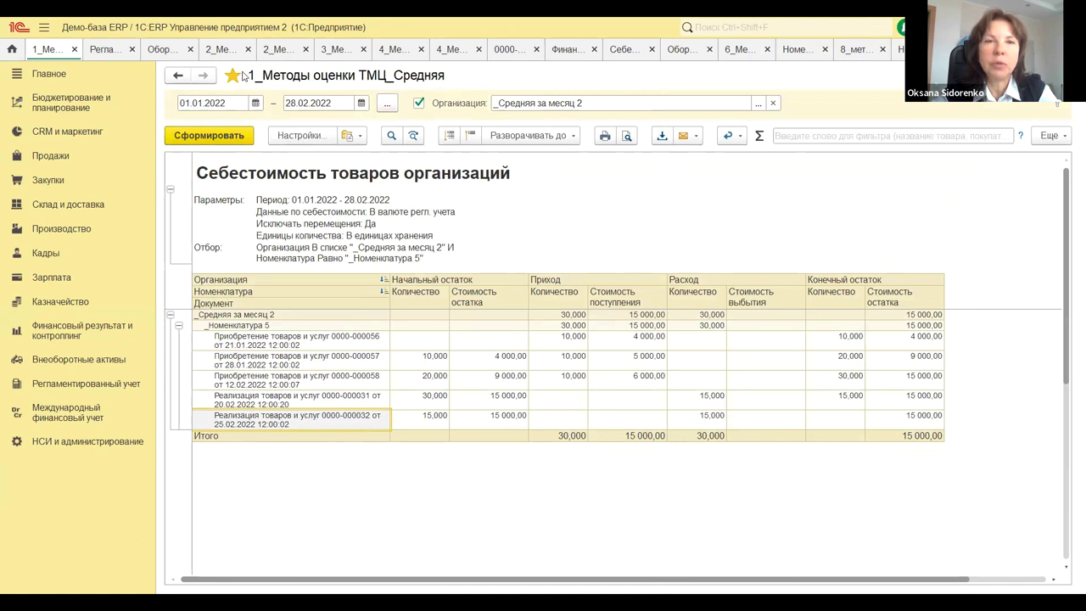
Examine the receipt quantity and cost of the three Приобретение товаров и услуг documents for _Номенклатура 5
{"action": "left_click", "coordinate": [263, 340]}
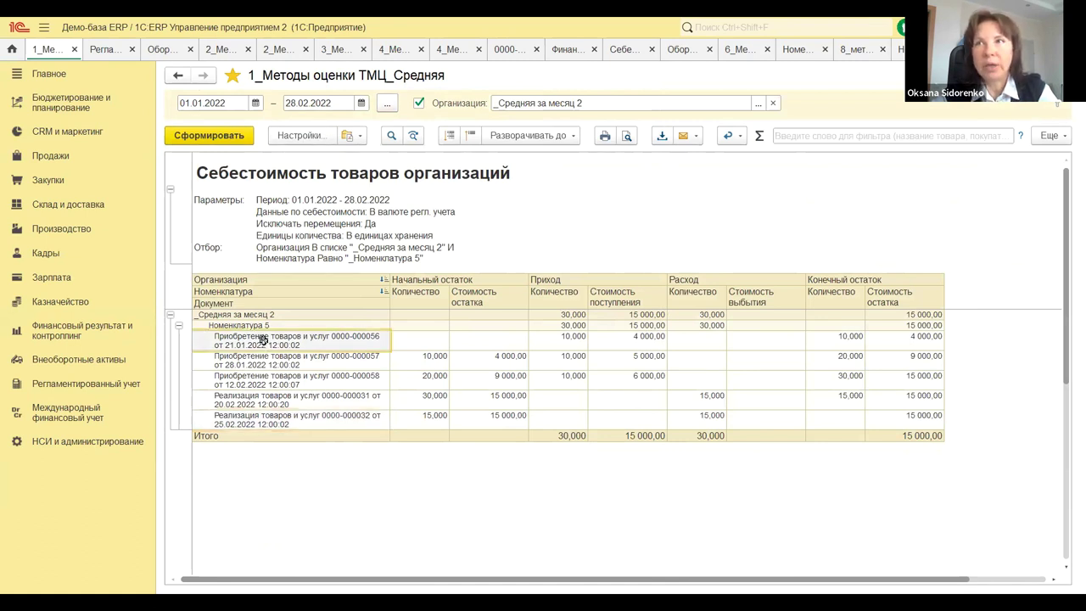
{"action": "left_click", "coordinate": [570, 342]}
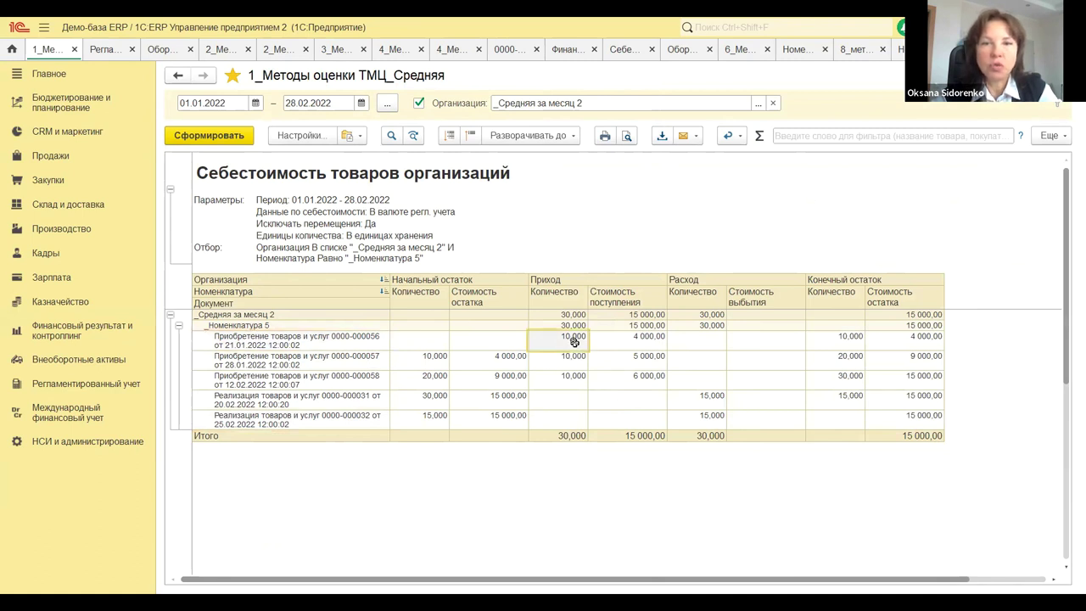
{"action": "left_click", "coordinate": [634, 338]}
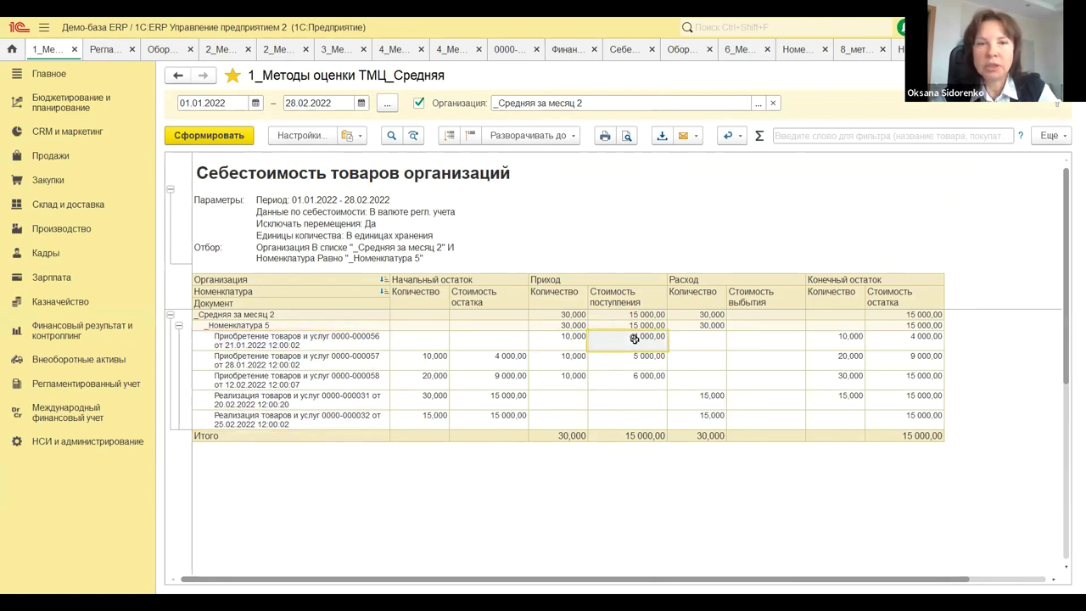
{"action": "left_click", "coordinate": [250, 364]}
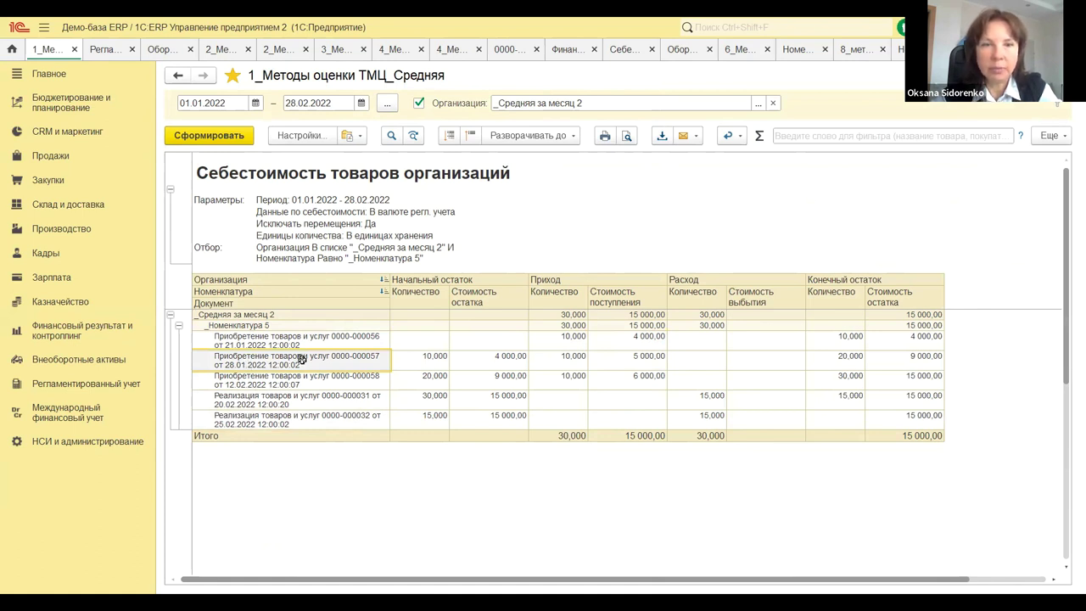
{"action": "left_click", "coordinate": [251, 340]}
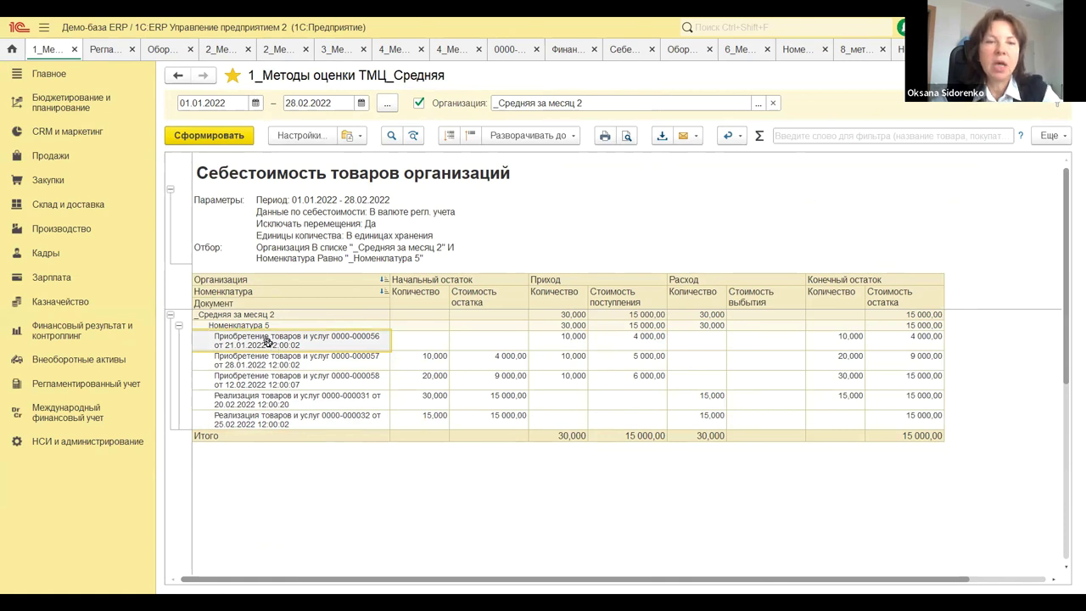
{"action": "left_click", "coordinate": [258, 363]}
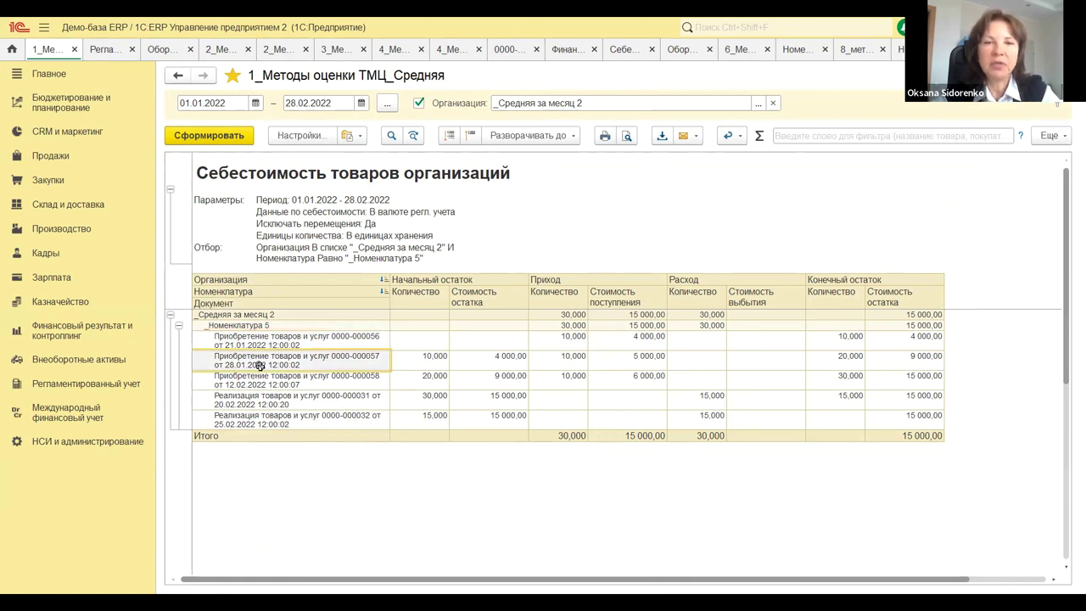
{"action": "left_click", "coordinate": [557, 360]}
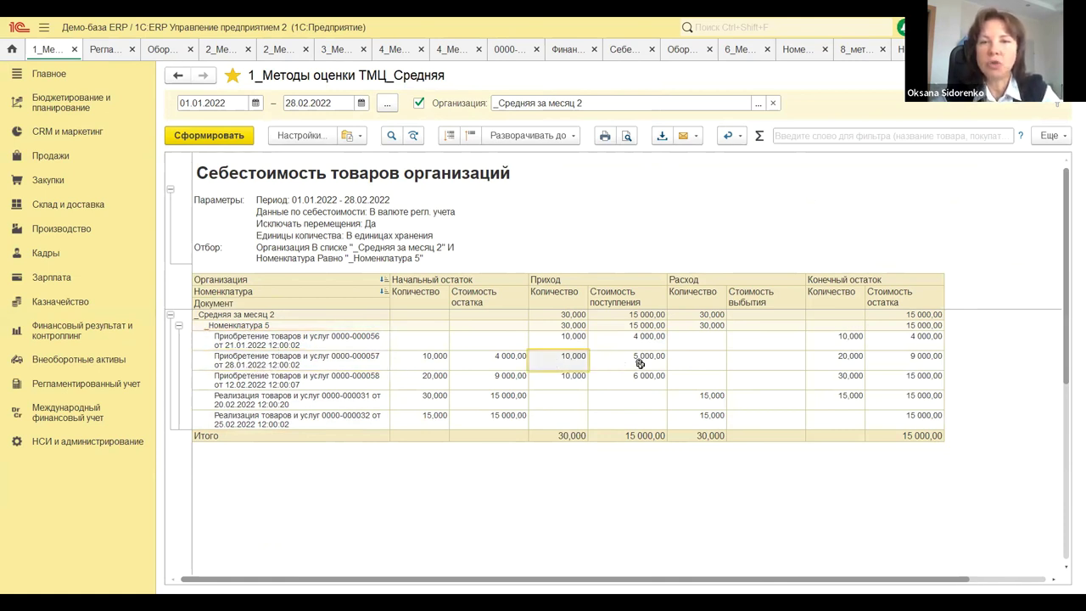
{"action": "left_click", "coordinate": [640, 359]}
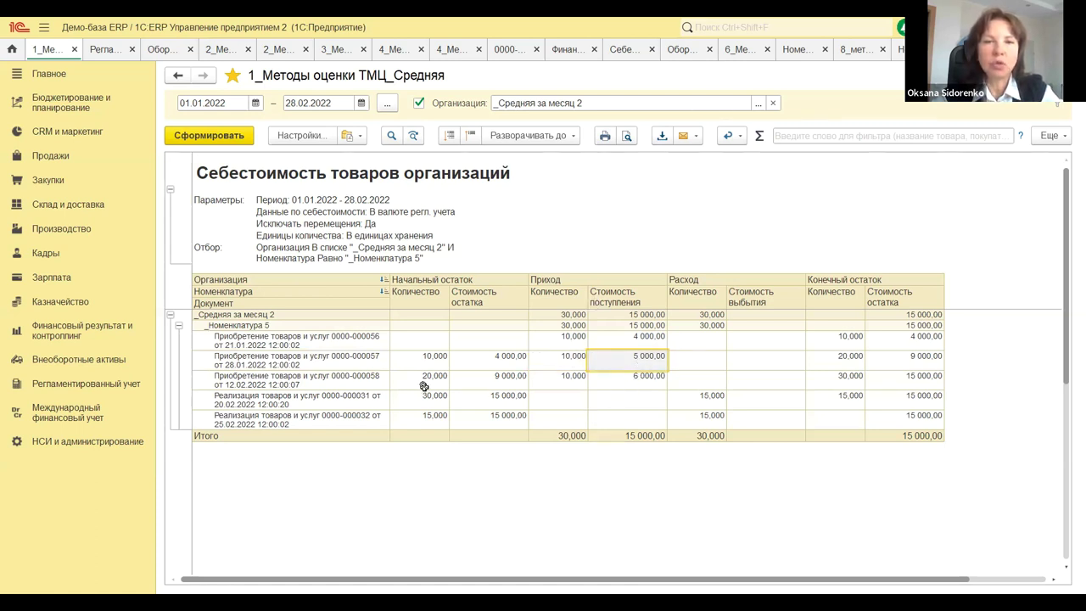
{"action": "left_click", "coordinate": [226, 386]}
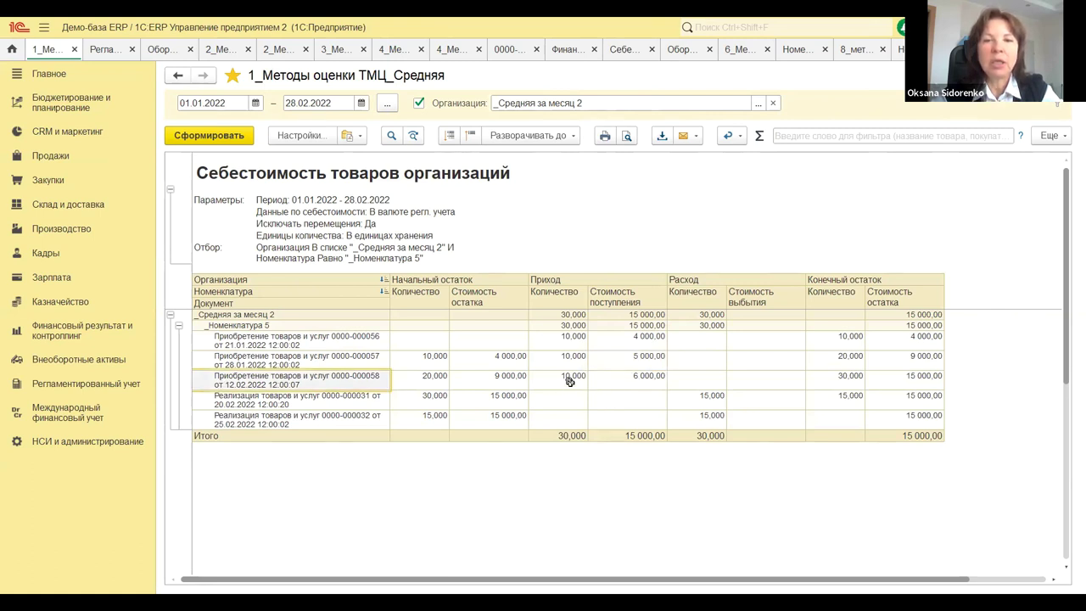
{"action": "left_click", "coordinate": [656, 378]}
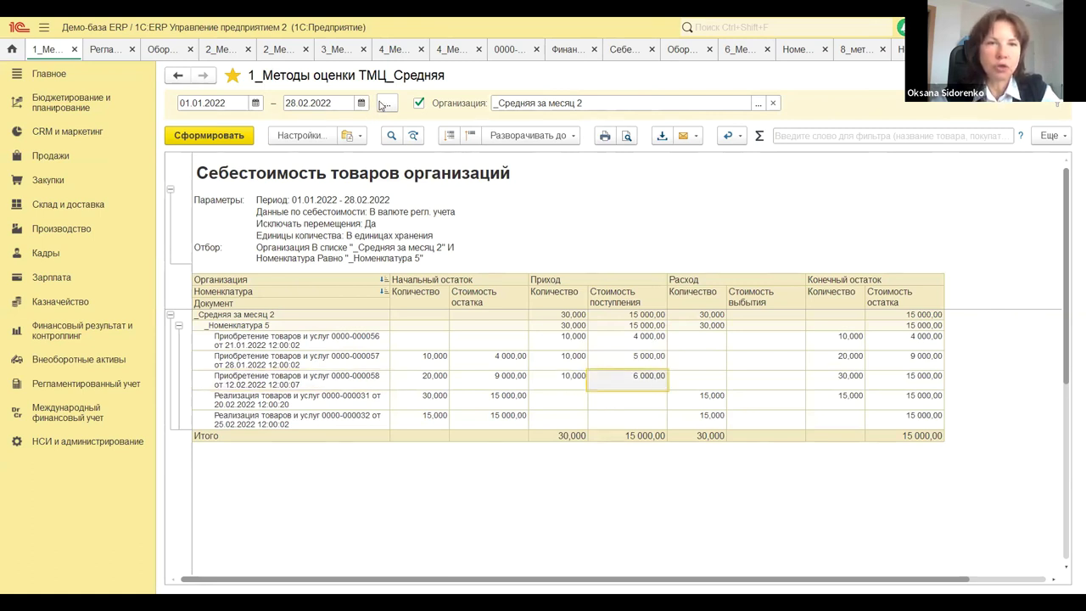
{"action": "left_click", "coordinate": [259, 338]}
{"action": "left_click_drag", "start_coordinate": [574, 342], "coordinate": [639, 375]}
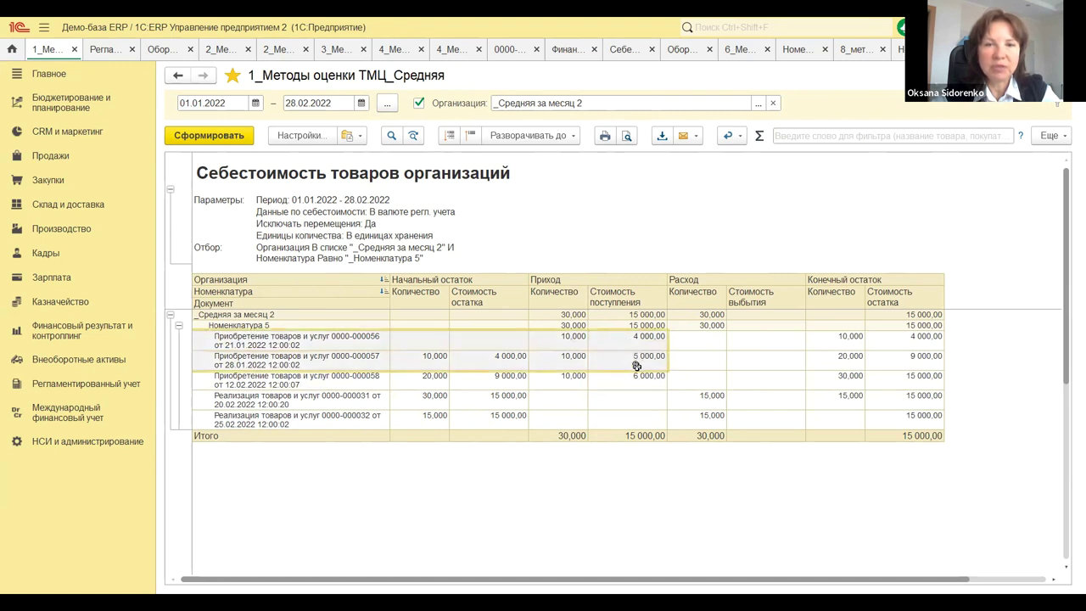
Narrow the report period to February 2022 (01.02.2022 – 28.02.2022), regenerate it and inspect the disposal cost of both sales documents
{"action": "left_click", "coordinate": [391, 105]}
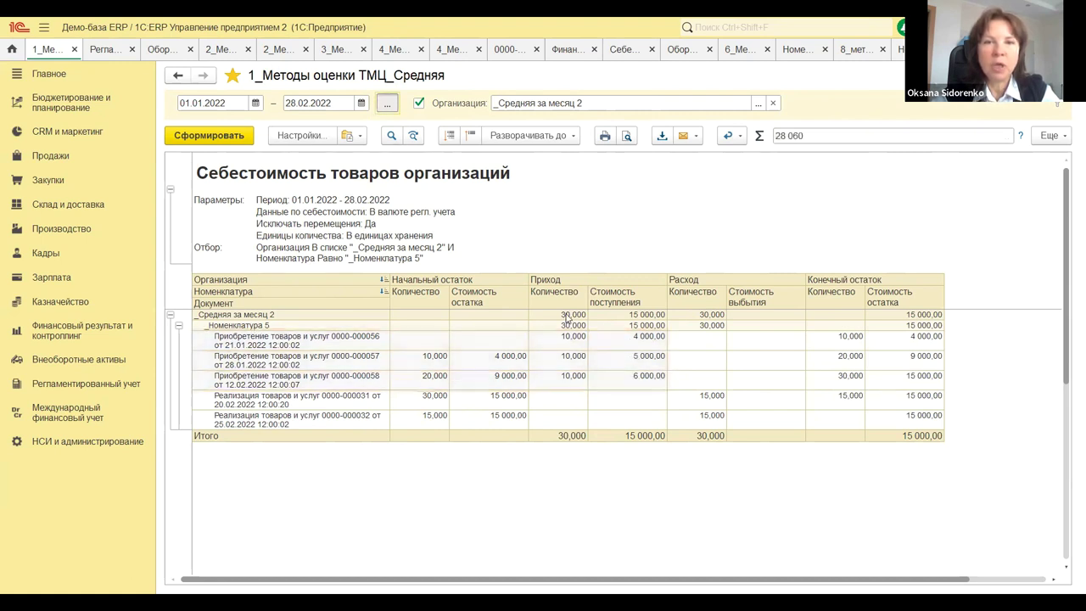
{"action": "left_click", "coordinate": [539, 293]}
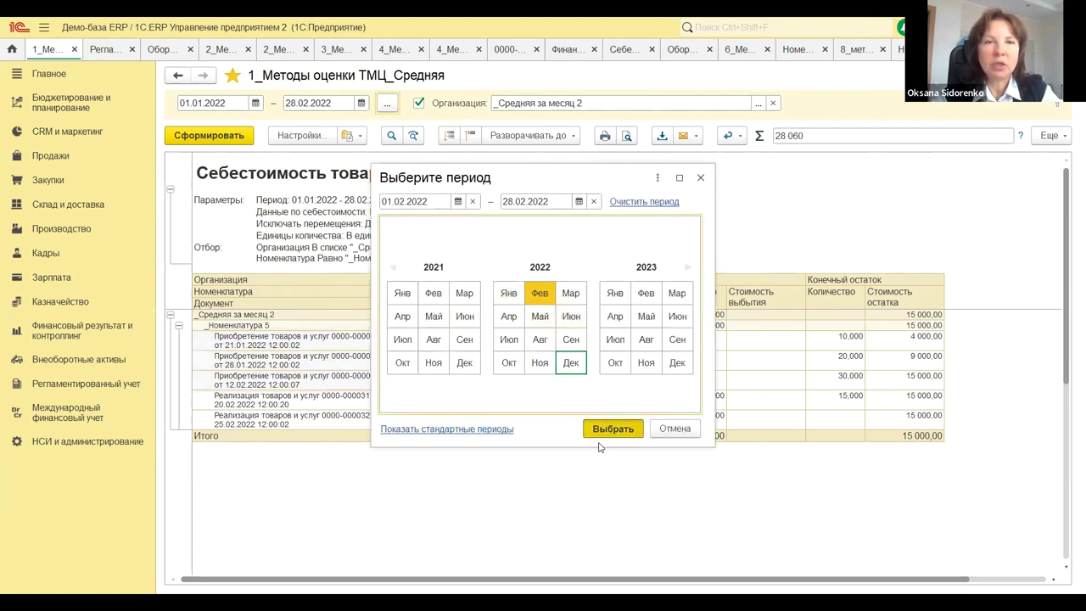
{"action": "left_click", "coordinate": [612, 429]}
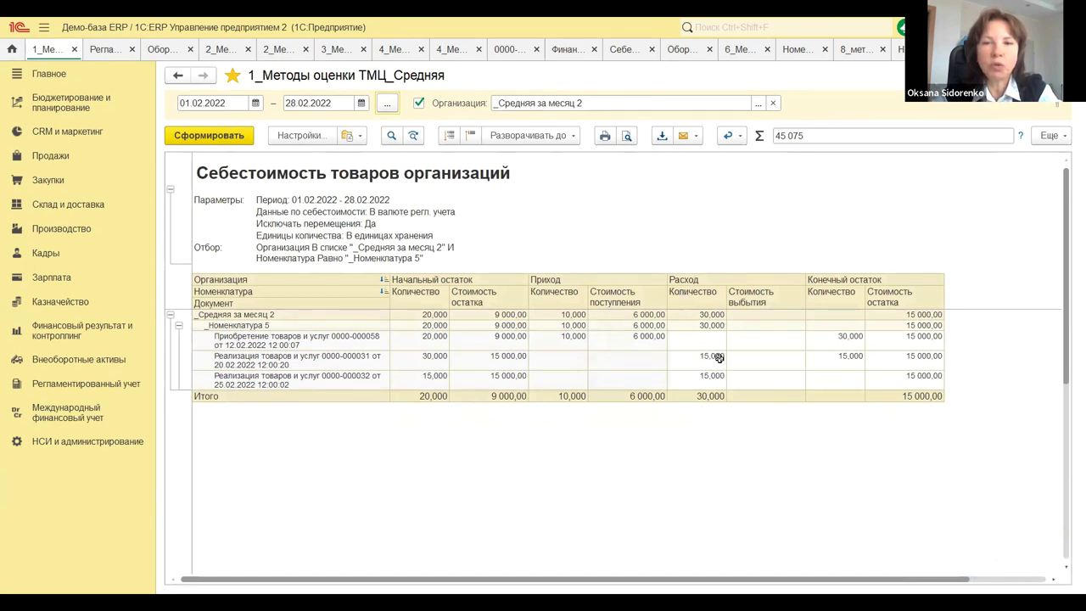
{"action": "left_click_drag", "start_coordinate": [715, 357], "coordinate": [745, 385]}
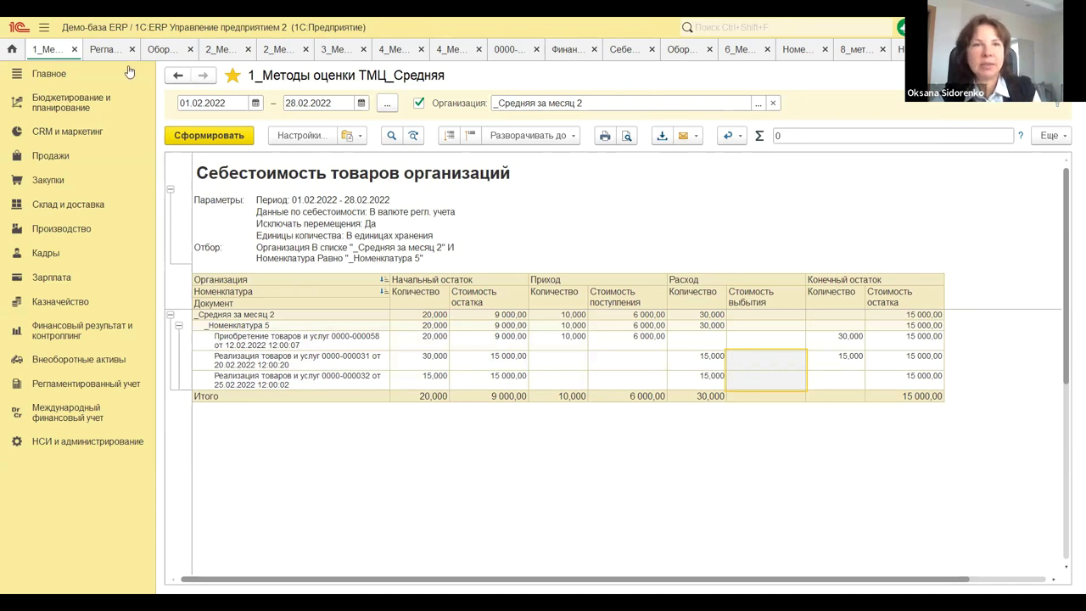
Run the Окончательное закрытие month-closing operations for January 2022 and for February 2022
{"action": "left_click", "coordinate": [102, 50]}
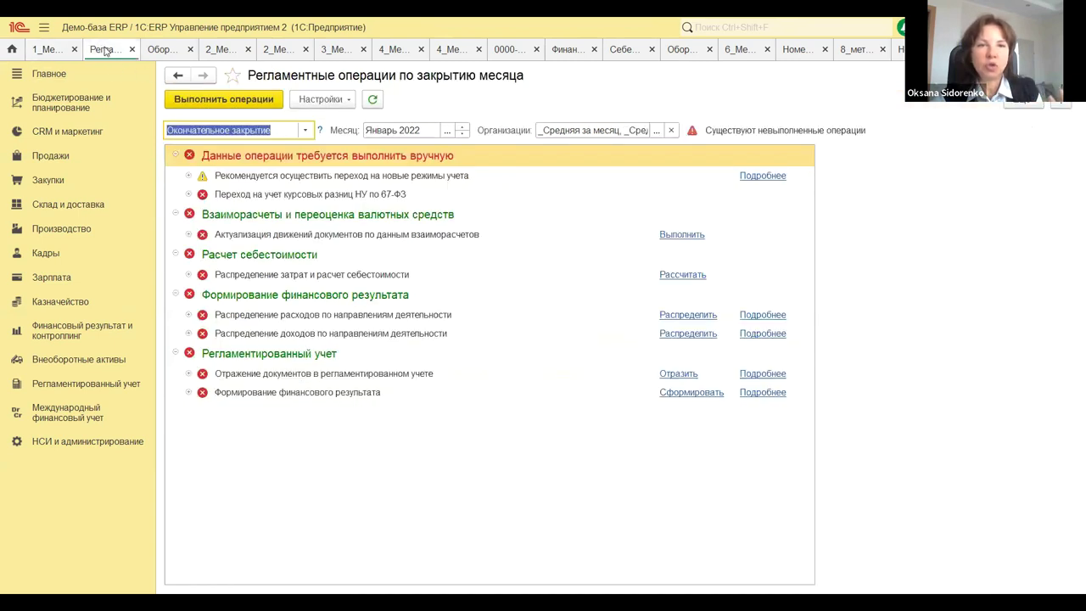
{"action": "left_click", "coordinate": [58, 329]}
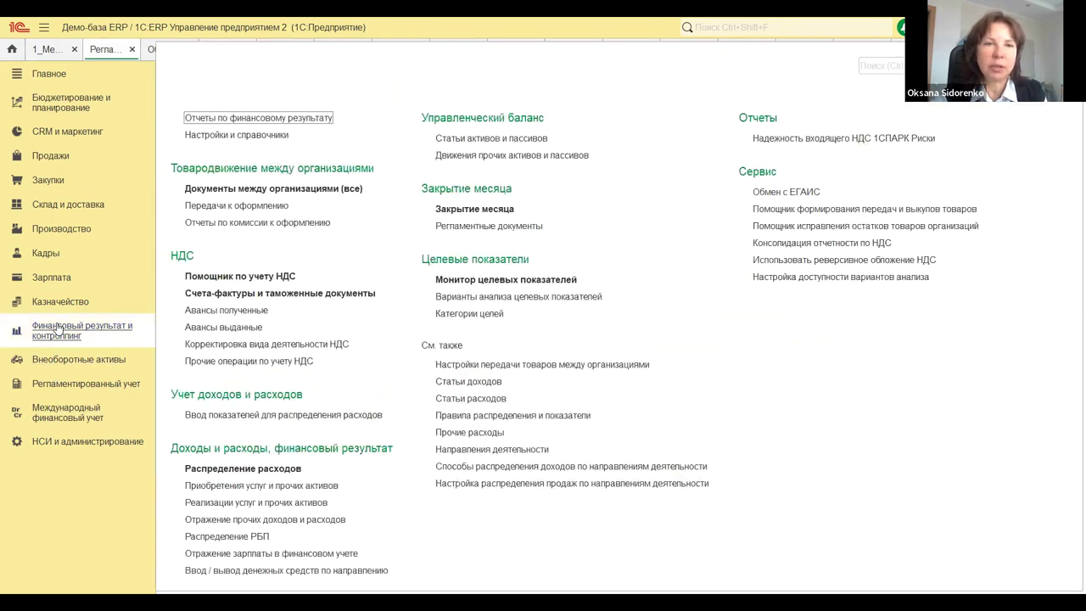
{"action": "left_click", "coordinate": [465, 211]}
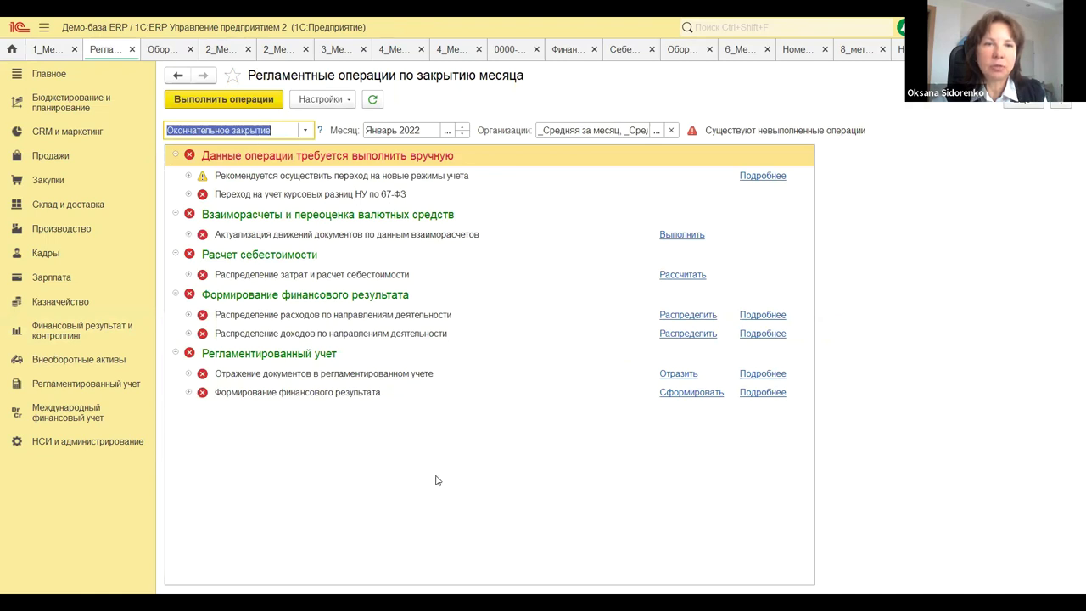
{"action": "left_click", "coordinate": [238, 104]}
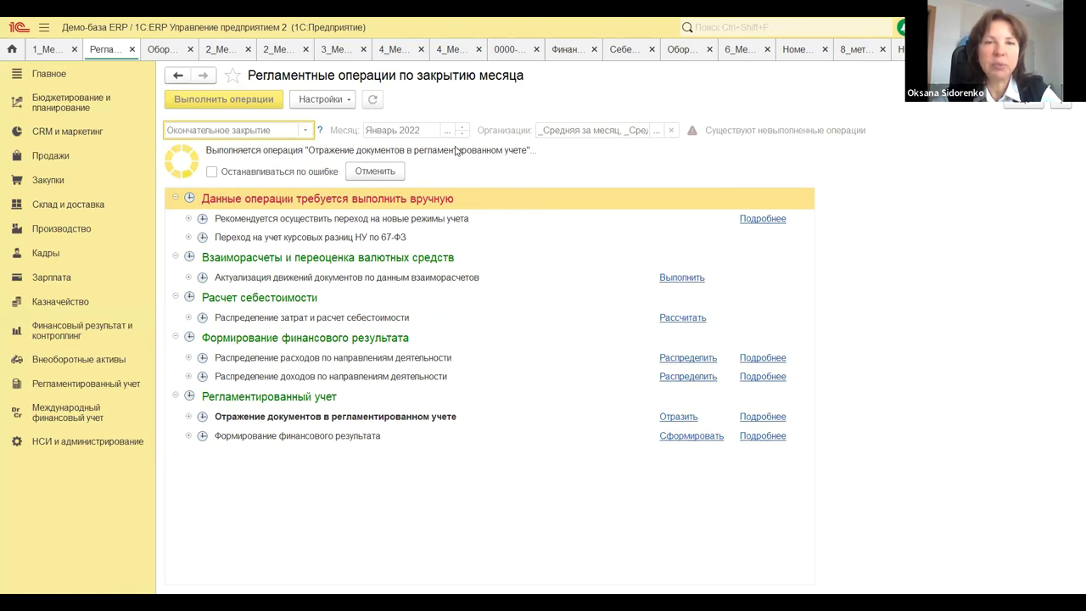
{"action": "mouse_move", "coordinate": [456, 151]}
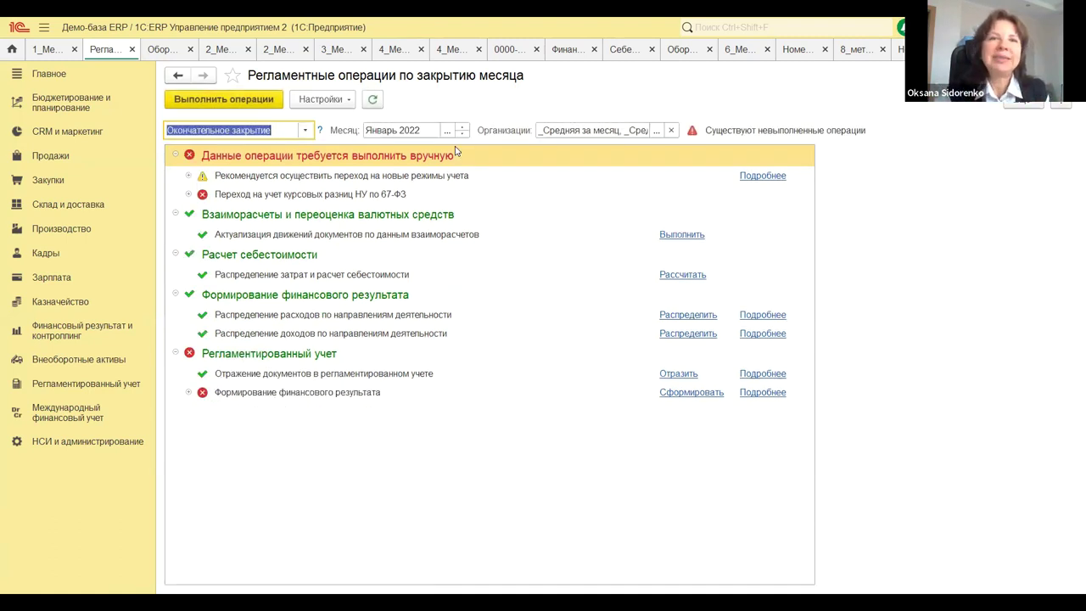
{"action": "left_click", "coordinate": [462, 127]}
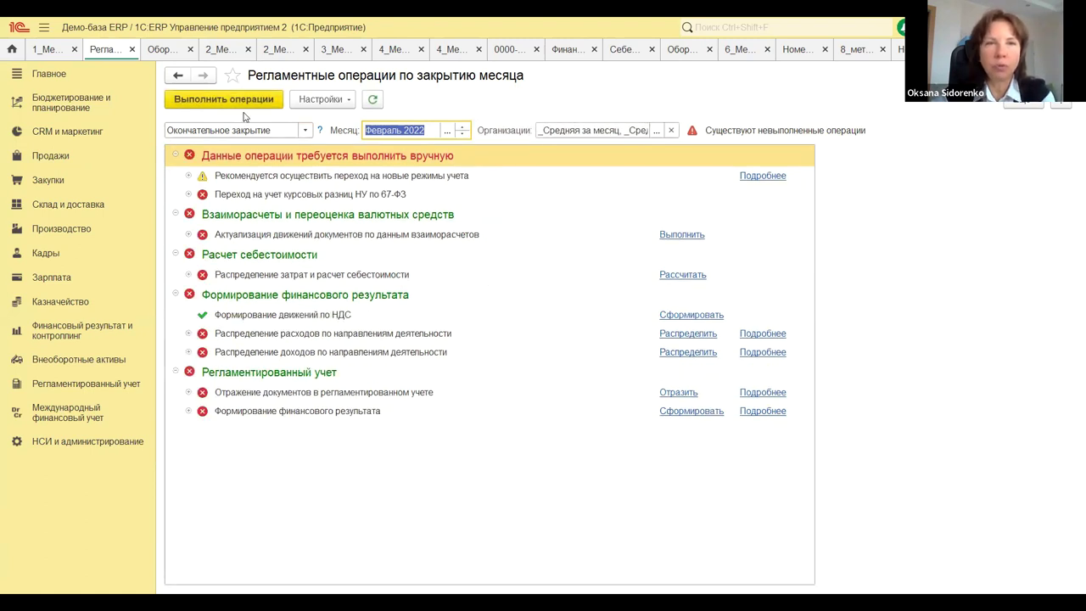
{"action": "left_click", "coordinate": [236, 101]}
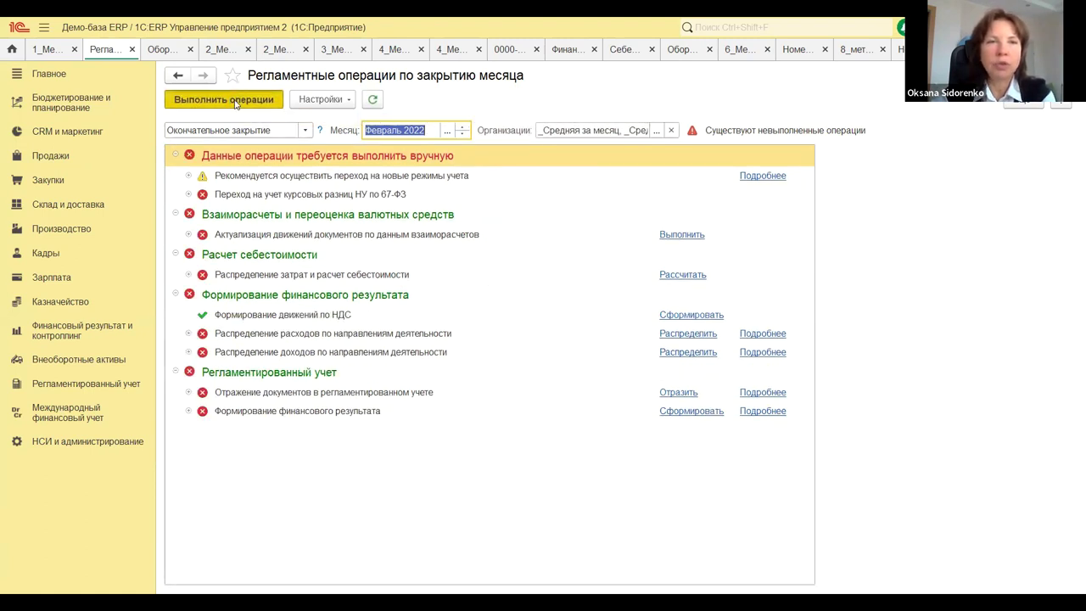
View the sales document dated 20.02.2022 from the 1_Методы оценки ТМЦ_Средняя report and return to the report
{"action": "left_click", "coordinate": [52, 50]}
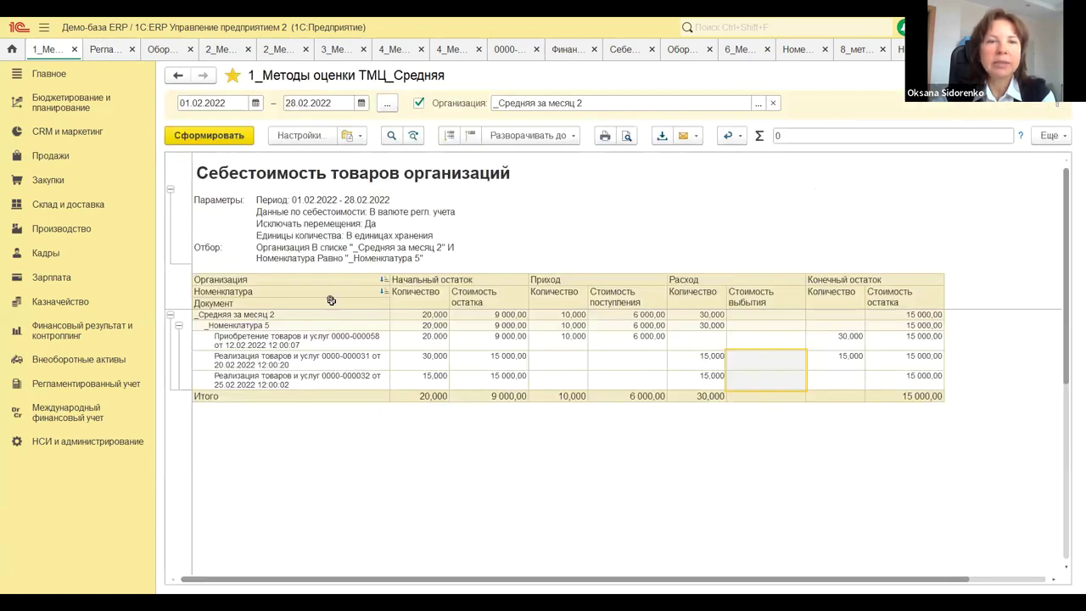
{"action": "left_click", "coordinate": [282, 363]}
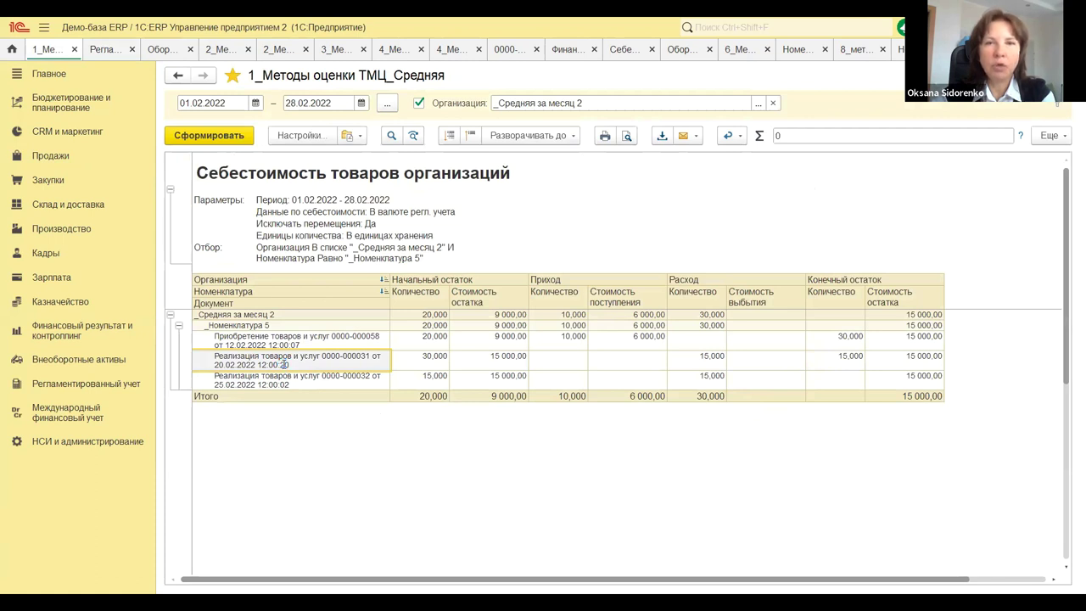
{"action": "double_click", "coordinate": [282, 363]}
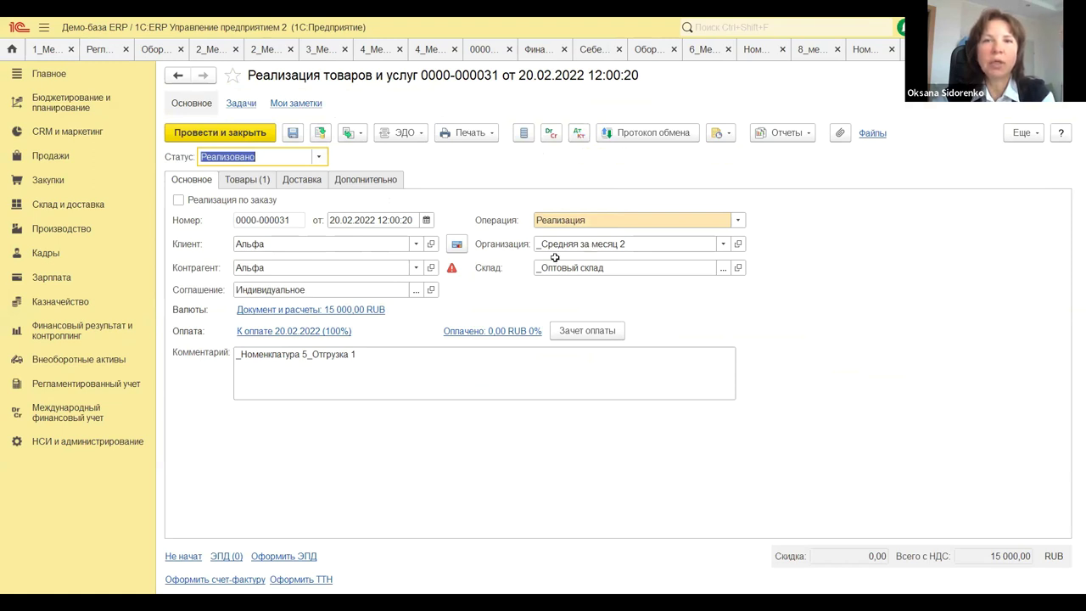
{"action": "key", "text": "ctrl+Tab"}
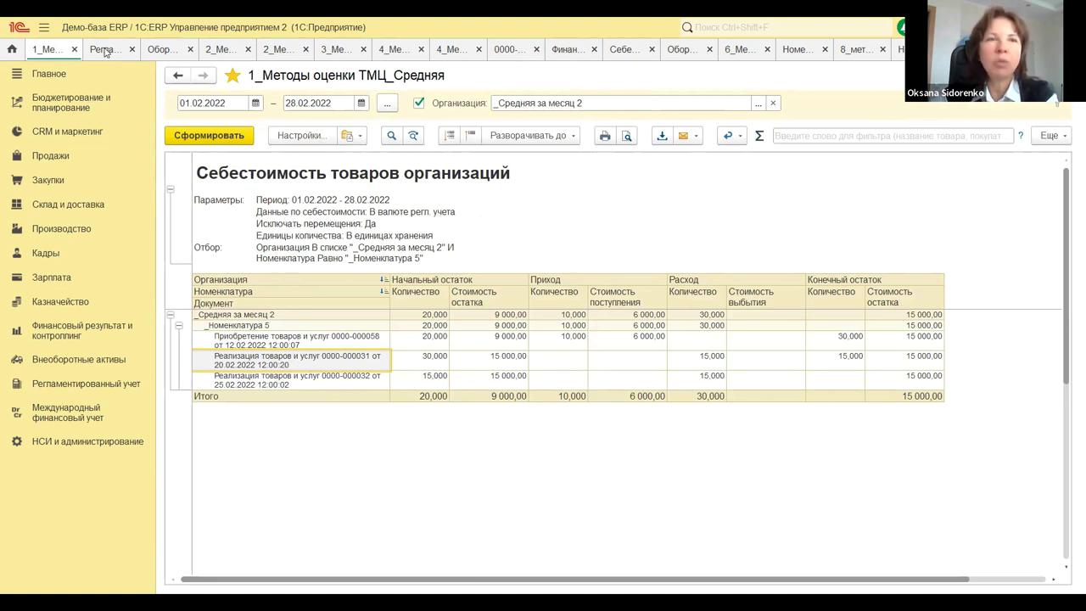
Check the February 2022 month-closing run, return to the 1_Методы оценки ТМЦ_Средняя report and inspect both sales documents' disposal cost
{"action": "left_click", "coordinate": [105, 51]}
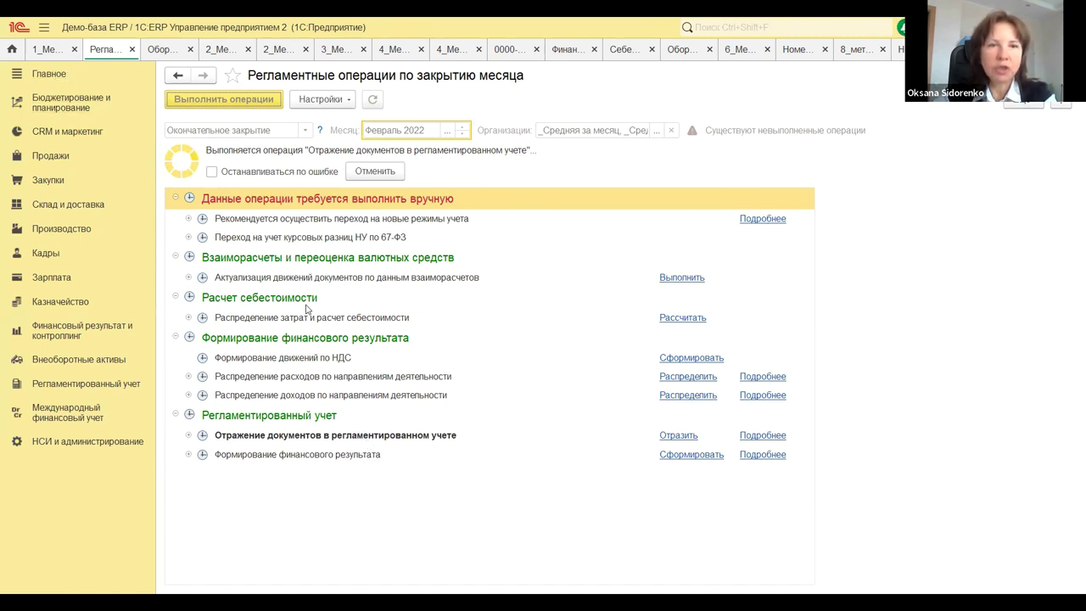
{"action": "left_click", "coordinate": [47, 48]}
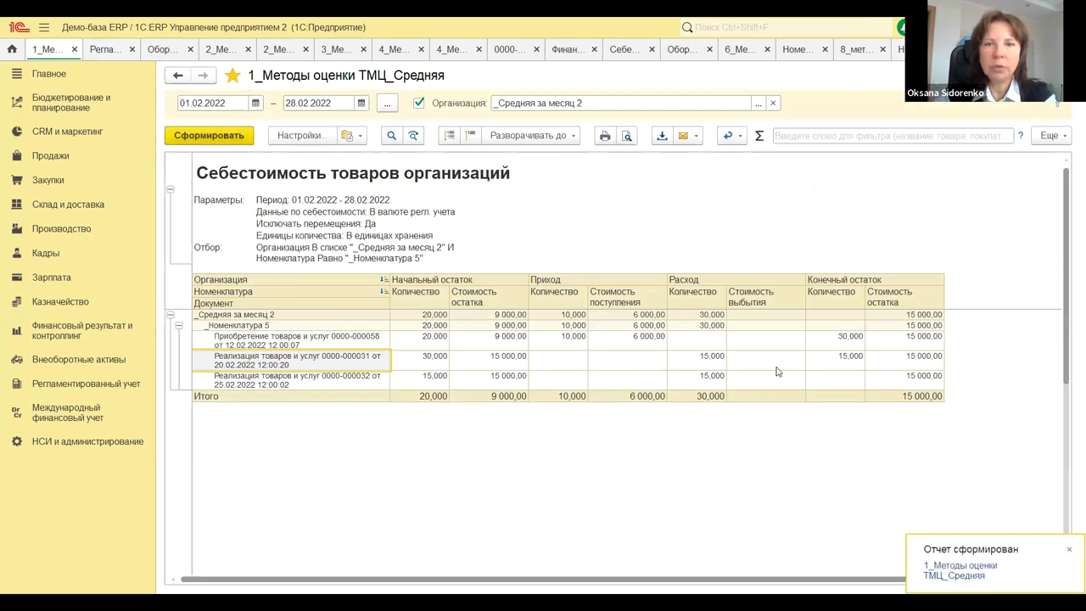
{"action": "left_click_drag", "start_coordinate": [784, 358], "coordinate": [771, 378]}
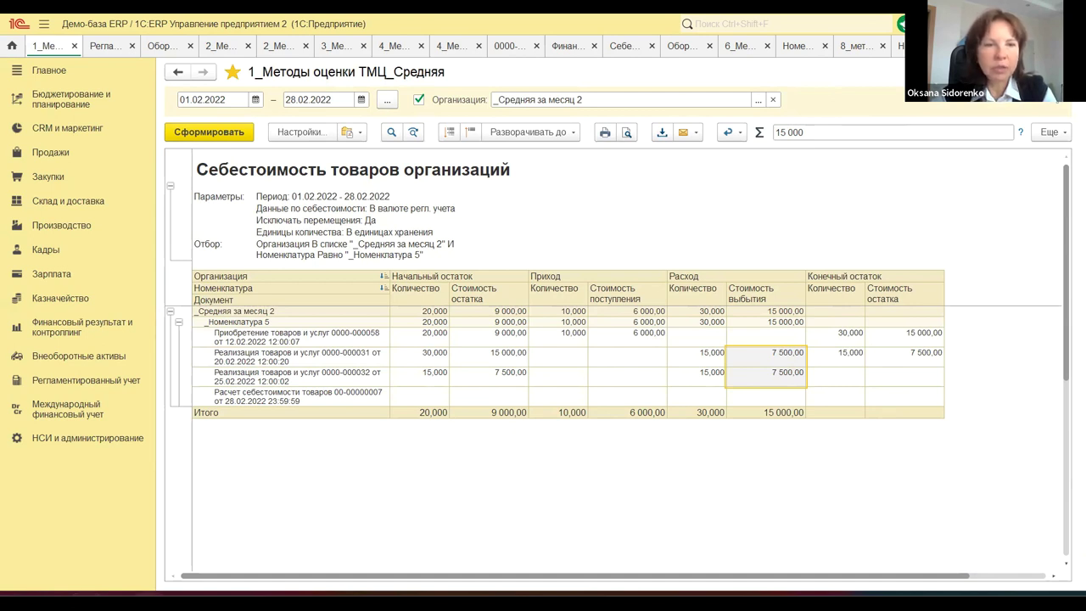
Switch to the Методы оценки ТМЦ workbook in Excel and review the purchase batches and shipments in the Средняя table
{"action": "key", "text": "alt+Tab"}
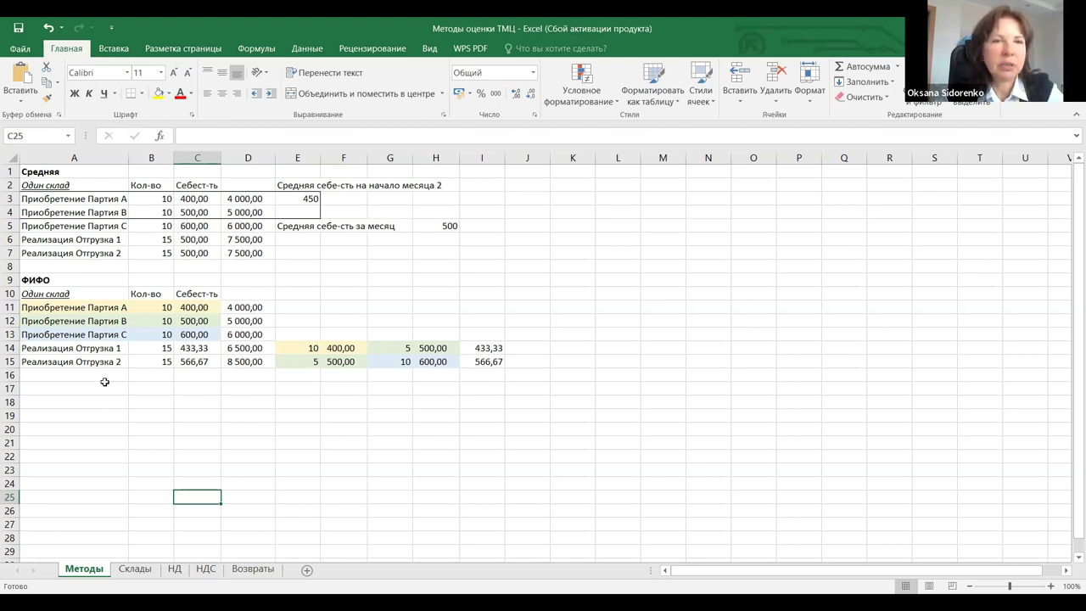
{"action": "left_click", "coordinate": [59, 198]}
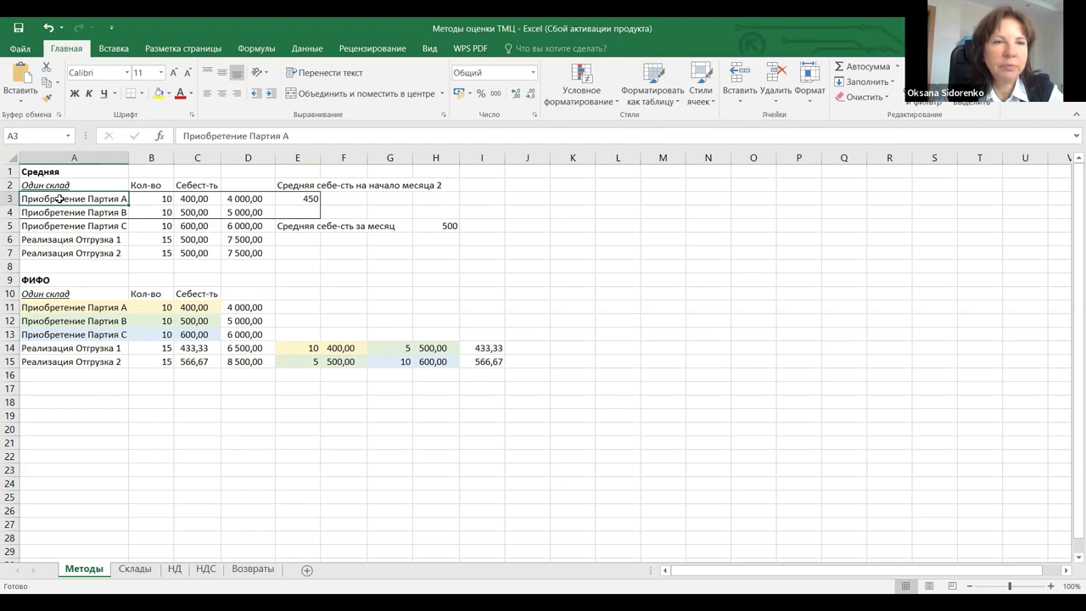
{"action": "left_click", "coordinate": [61, 213]}
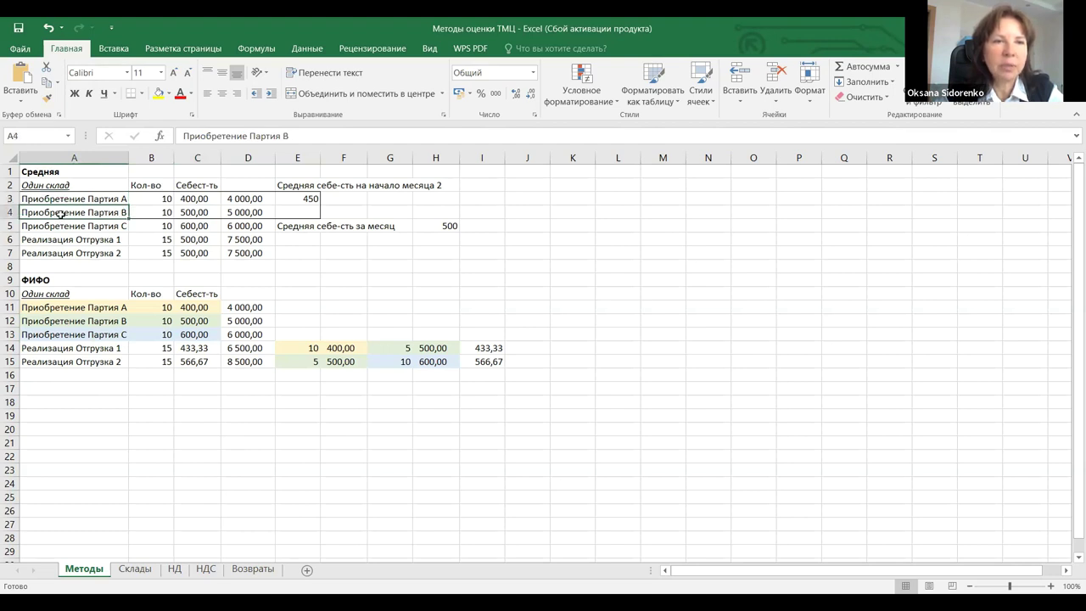
{"action": "left_click", "coordinate": [58, 225]}
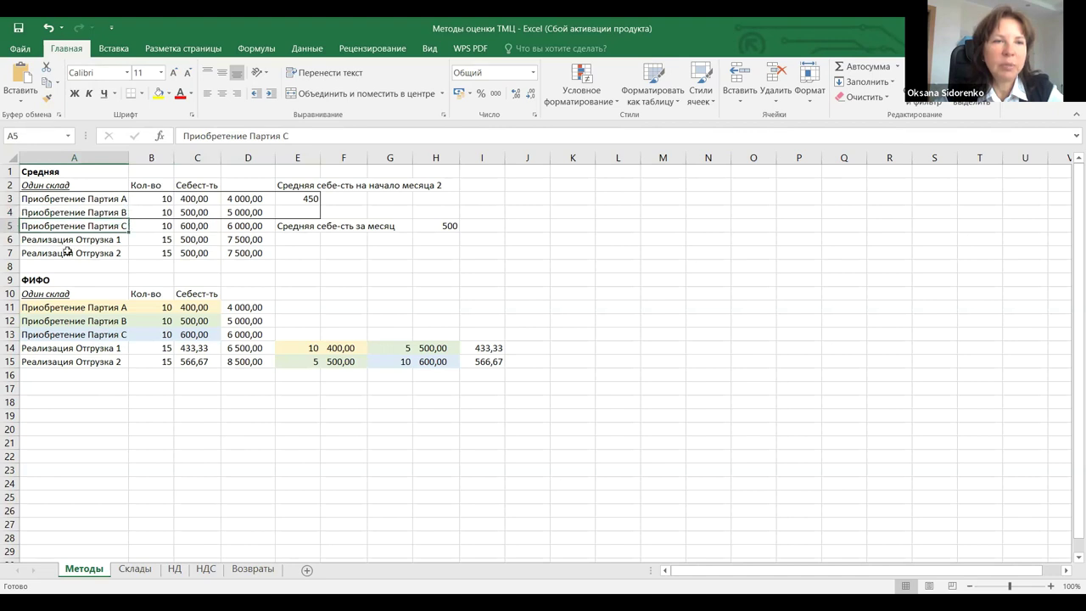
{"action": "left_click_drag", "start_coordinate": [71, 240], "coordinate": [72, 248]}
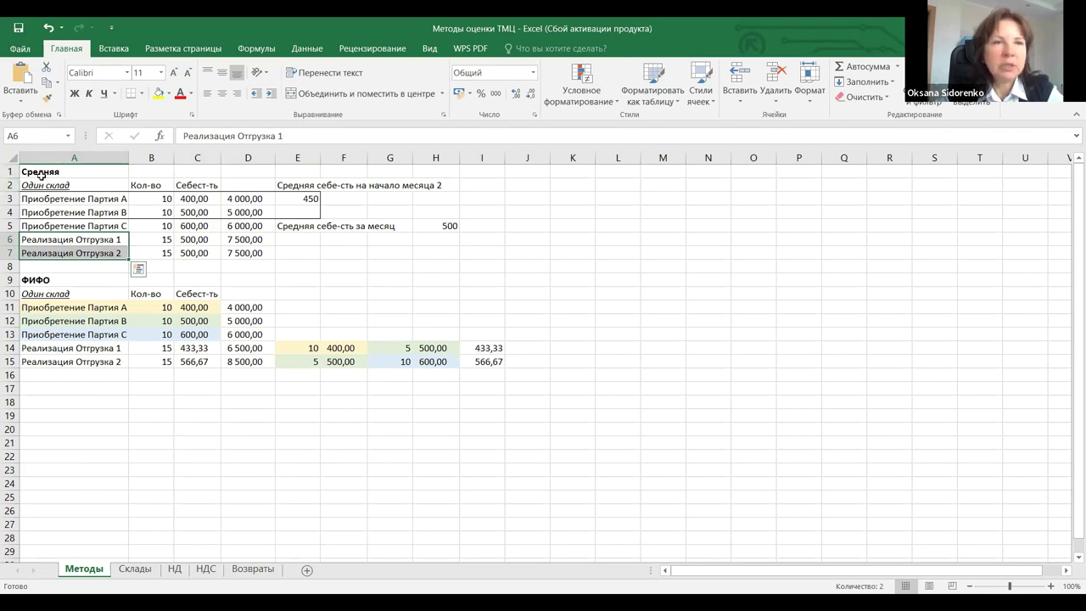
{"action": "left_click", "coordinate": [41, 174]}
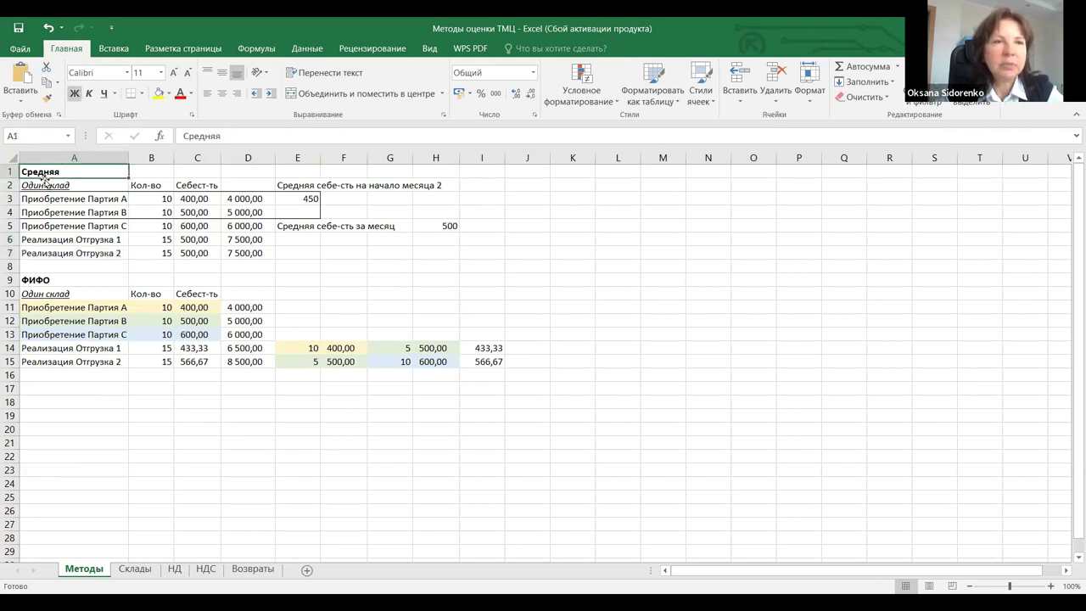
Review the quantities and unit costs of purchase batches A, B and C in the ФИФО table
{"action": "left_click", "coordinate": [64, 277]}
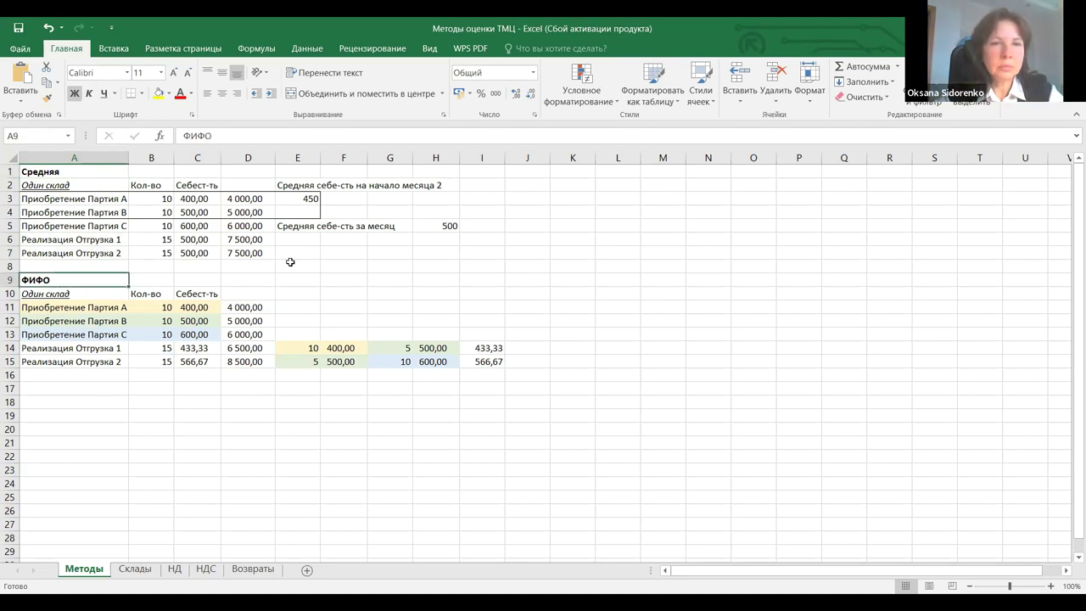
{"action": "left_click", "coordinate": [79, 307]}
{"action": "left_click_drag", "start_coordinate": [79, 308], "coordinate": [197, 334]}
{"action": "left_click", "coordinate": [203, 411]}
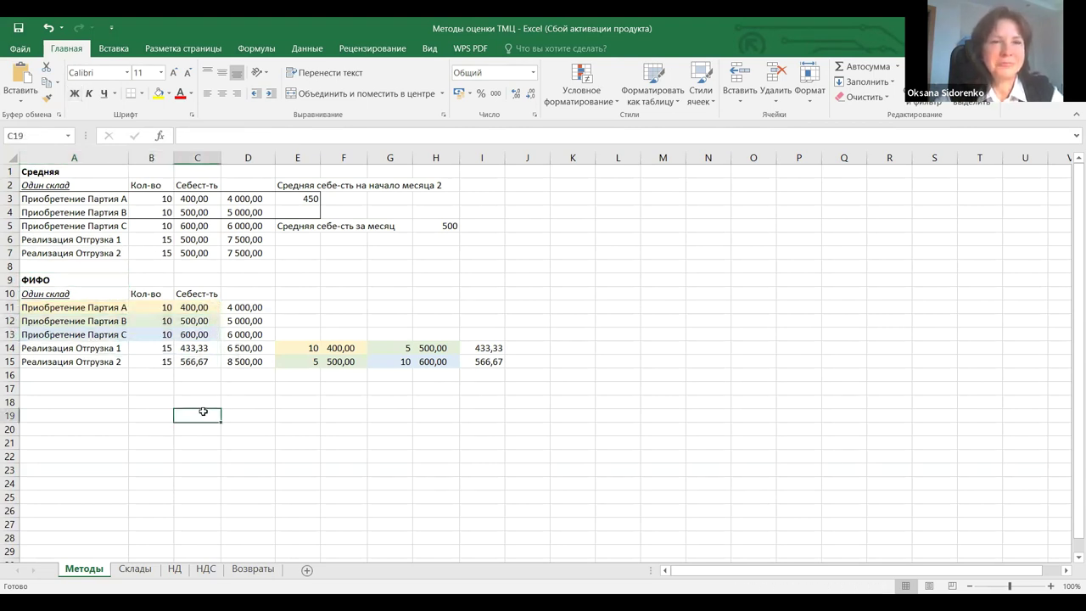
Examine the formulas for the average cost at the start of month 2 and the average cost for the month
{"action": "left_click", "coordinate": [297, 200]}
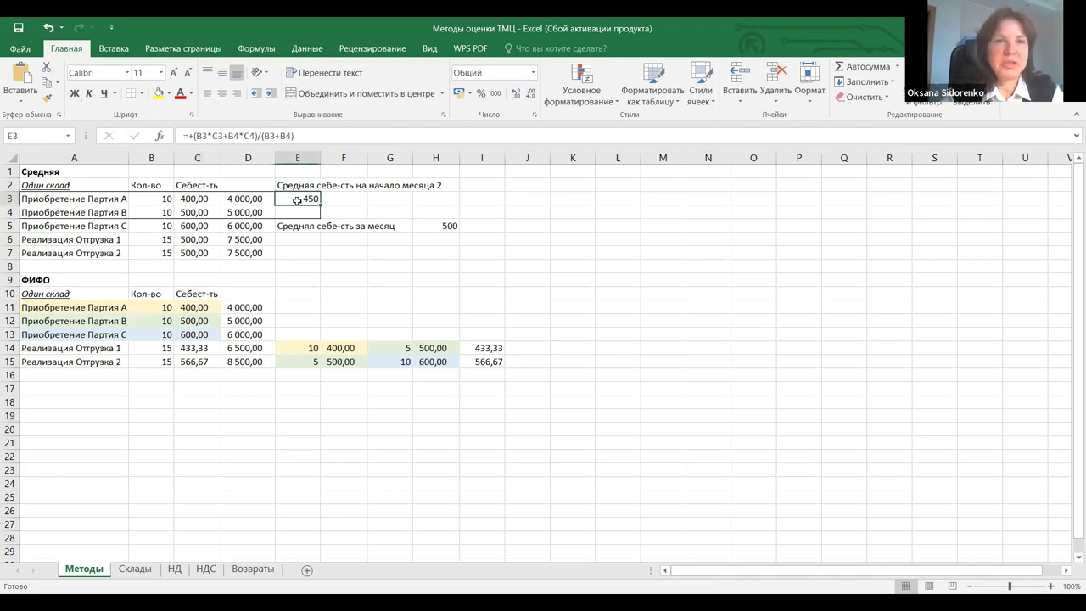
{"action": "left_click", "coordinate": [308, 134]}
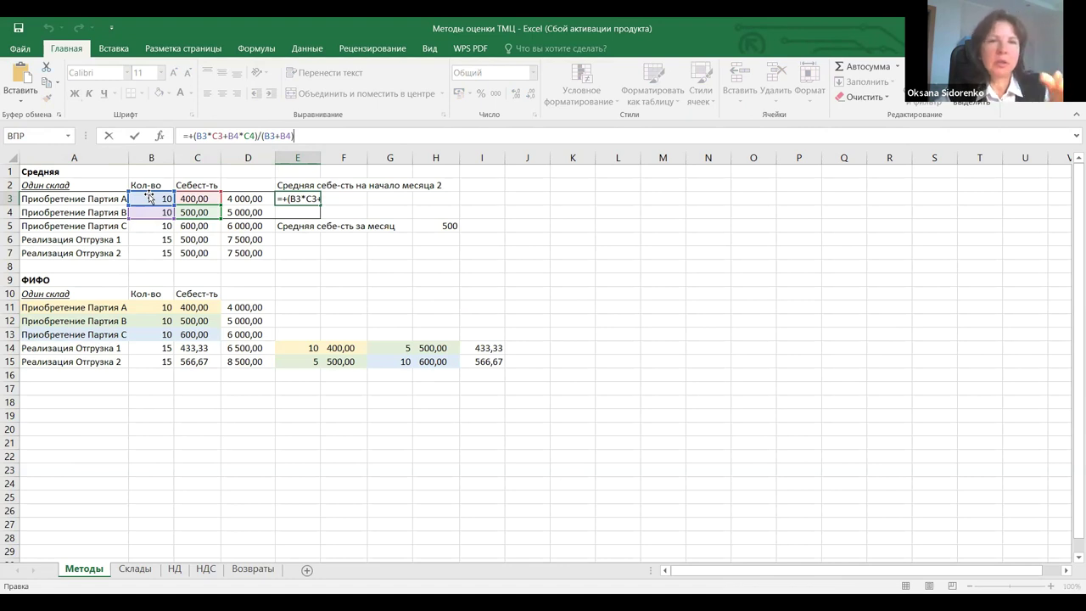
{"action": "left_click", "coordinate": [351, 291]}
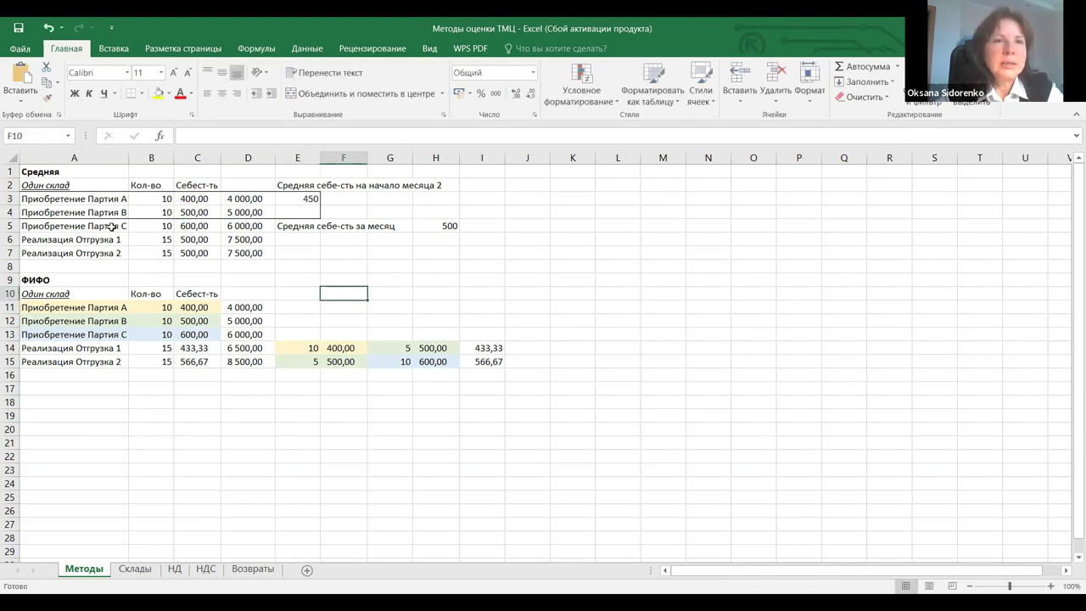
{"action": "left_click", "coordinate": [200, 226]}
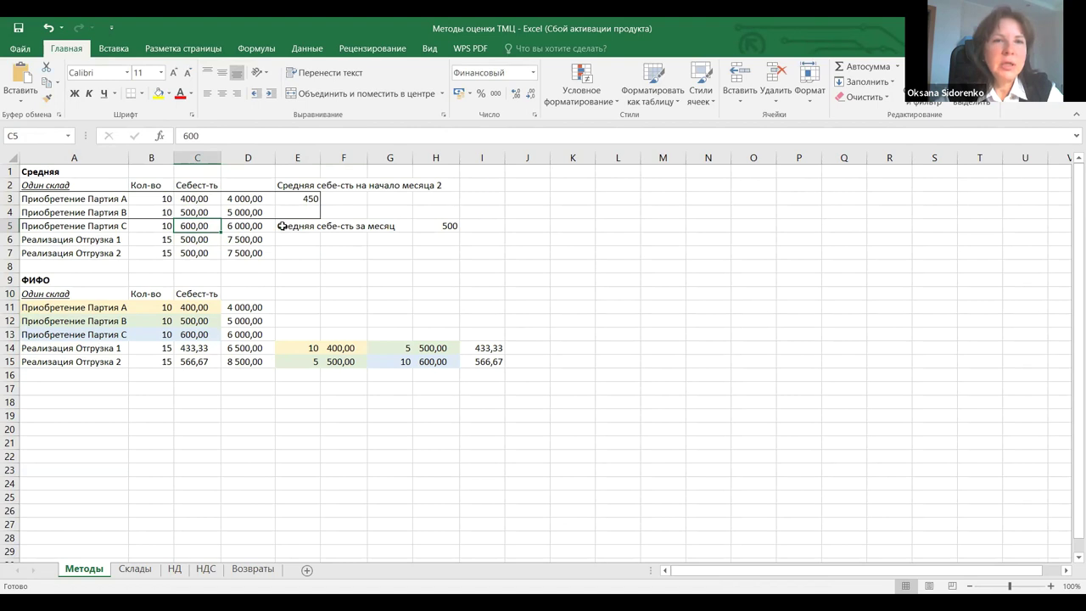
{"action": "left_click", "coordinate": [440, 225]}
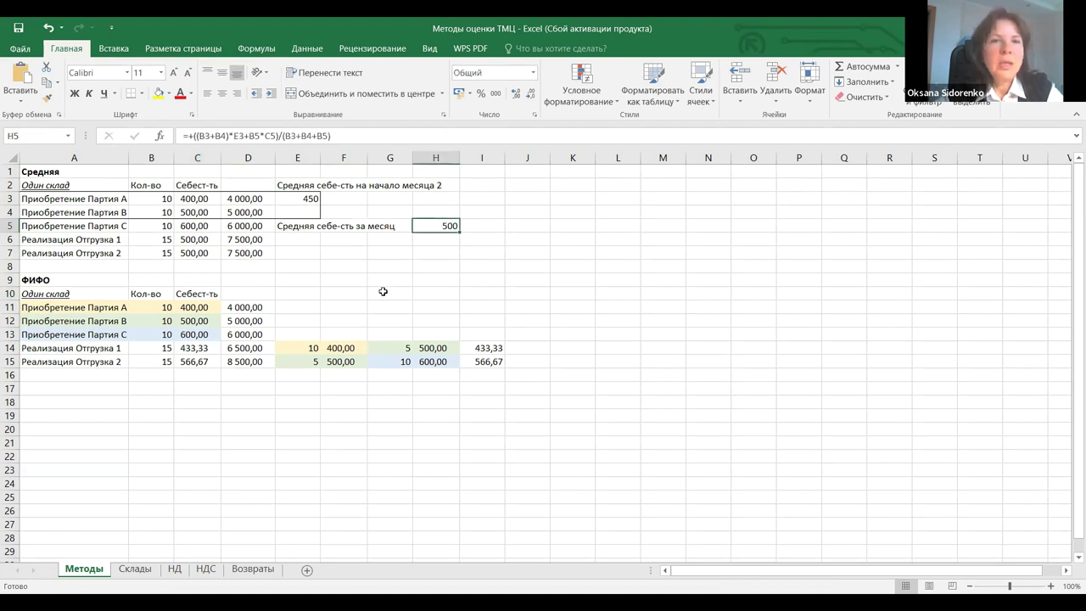
{"action": "left_click", "coordinate": [308, 293]}
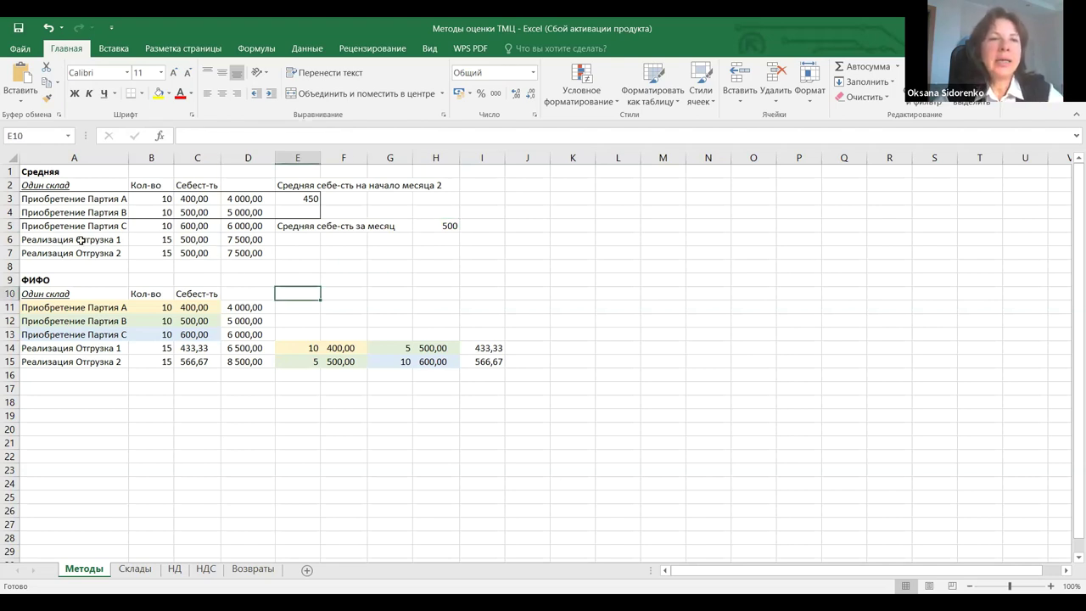
Check how the unit costs of Реализация Отгрузка 1 and 2 in the Средняя table refer to the monthly average cost
{"action": "left_click", "coordinate": [187, 244]}
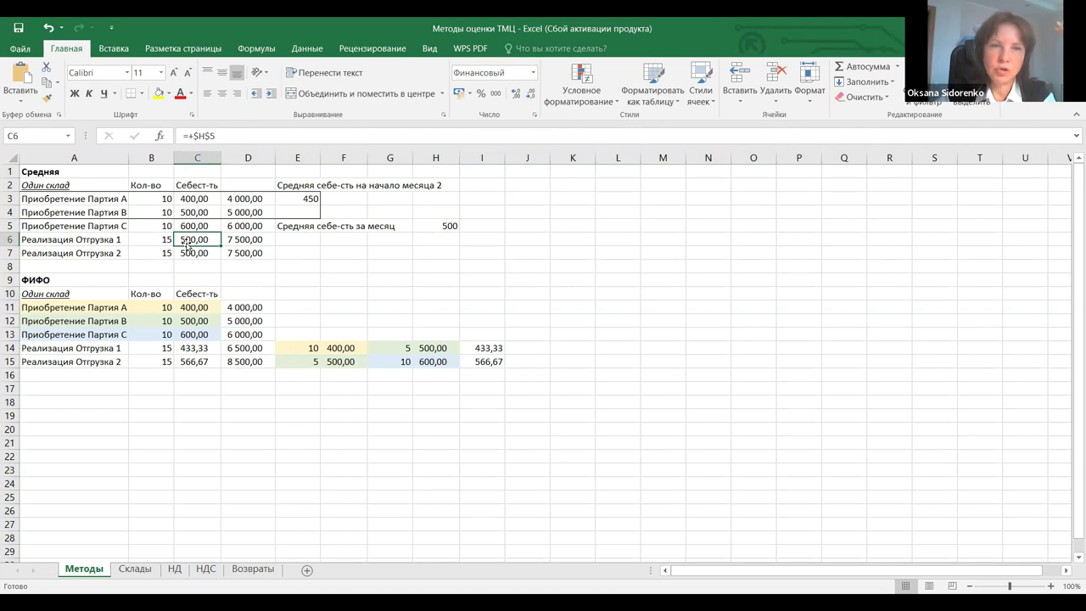
{"action": "left_click", "coordinate": [445, 227]}
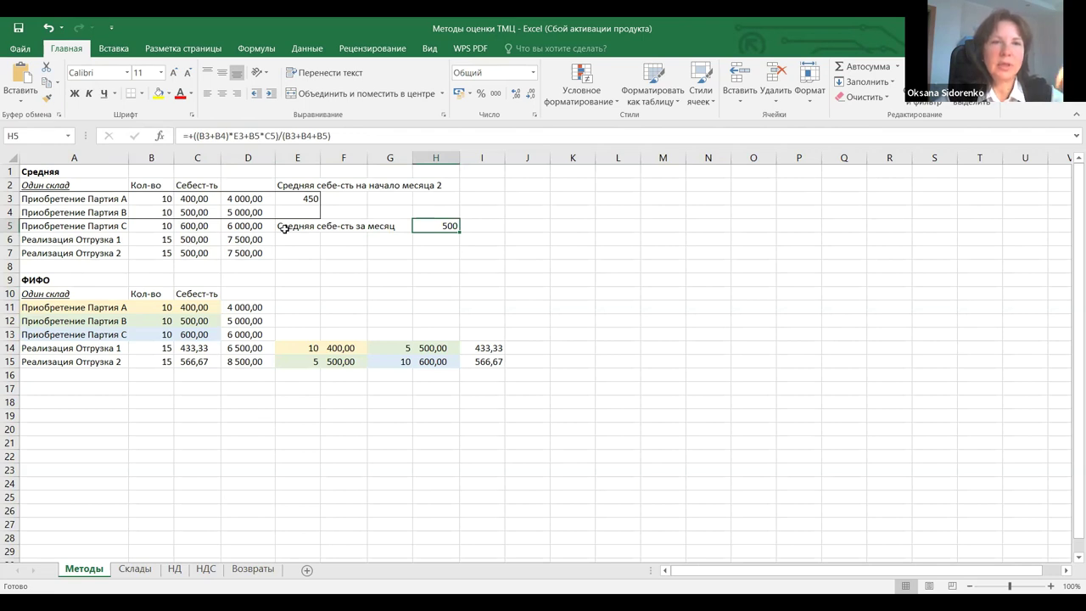
{"action": "left_click_drag", "start_coordinate": [195, 242], "coordinate": [196, 255]}
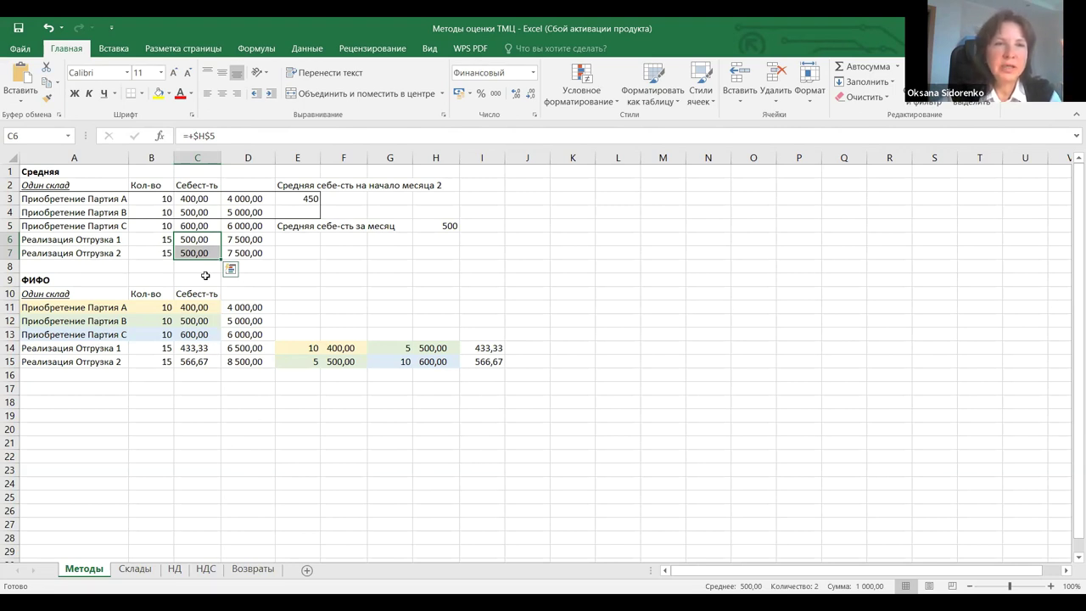
{"action": "left_click", "coordinate": [205, 276]}
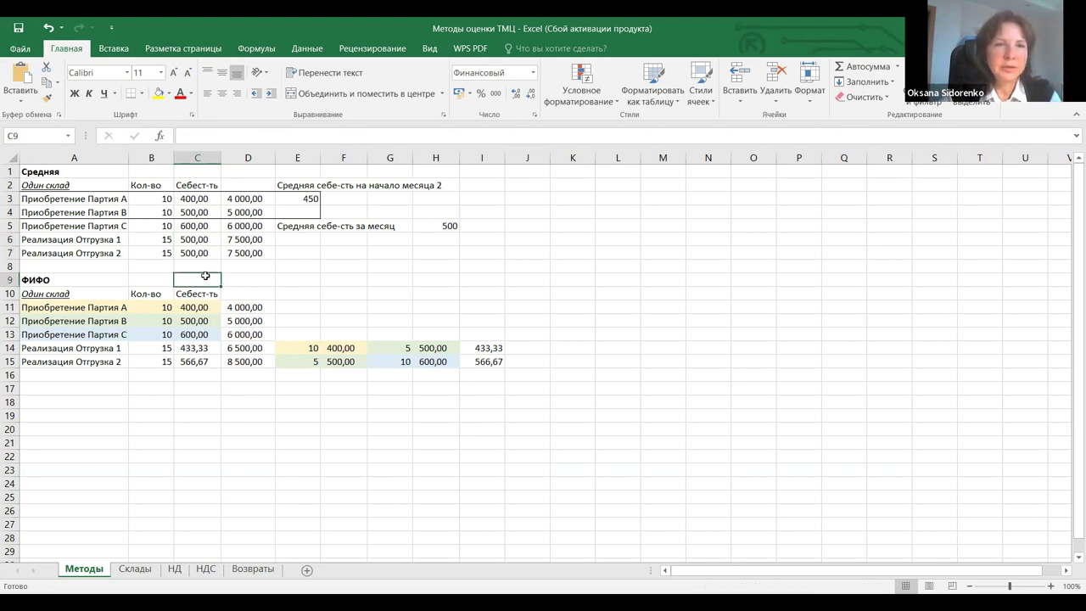
Examine how the ФИФО quantity of Реализация Отгрузка 1 is split between purchase batches A and B
{"action": "left_click", "coordinate": [23, 279]}
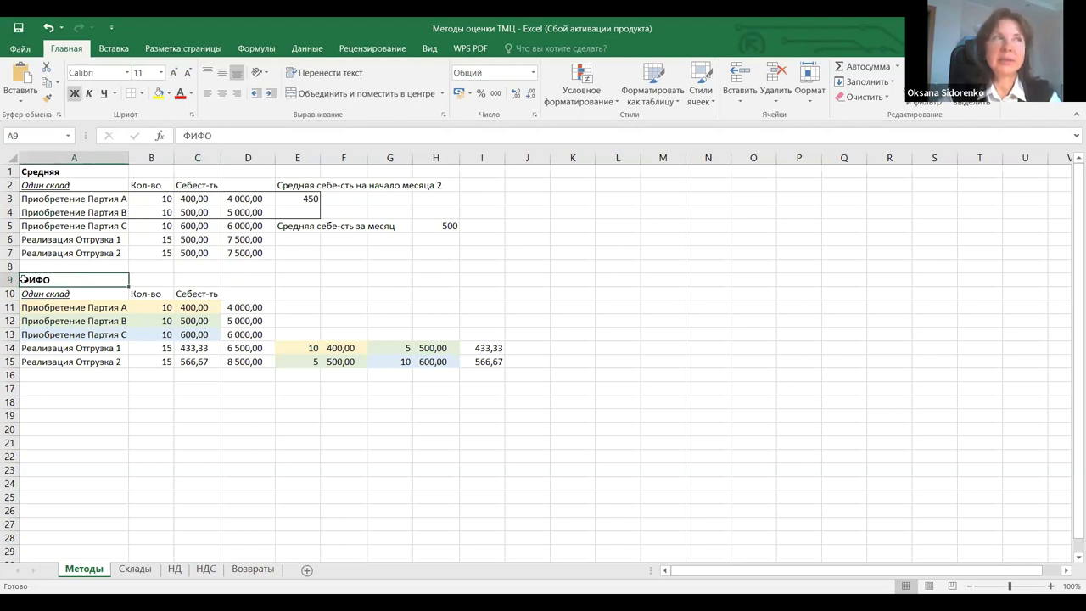
{"action": "left_click", "coordinate": [39, 310]}
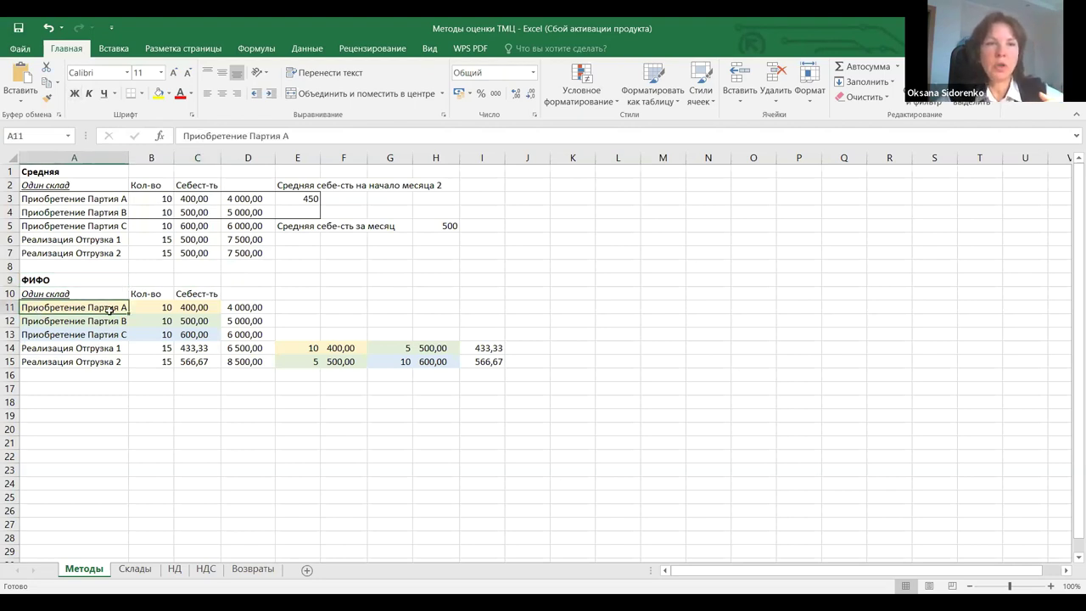
{"action": "left_click", "coordinate": [162, 309]}
{"action": "left_click", "coordinate": [188, 306]}
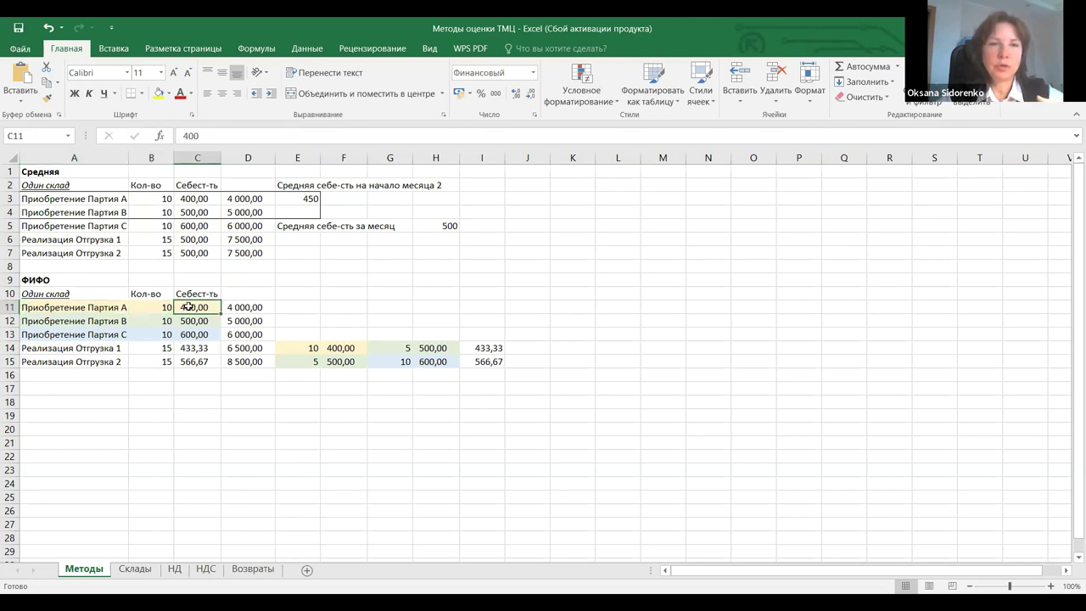
{"action": "left_click", "coordinate": [153, 352]}
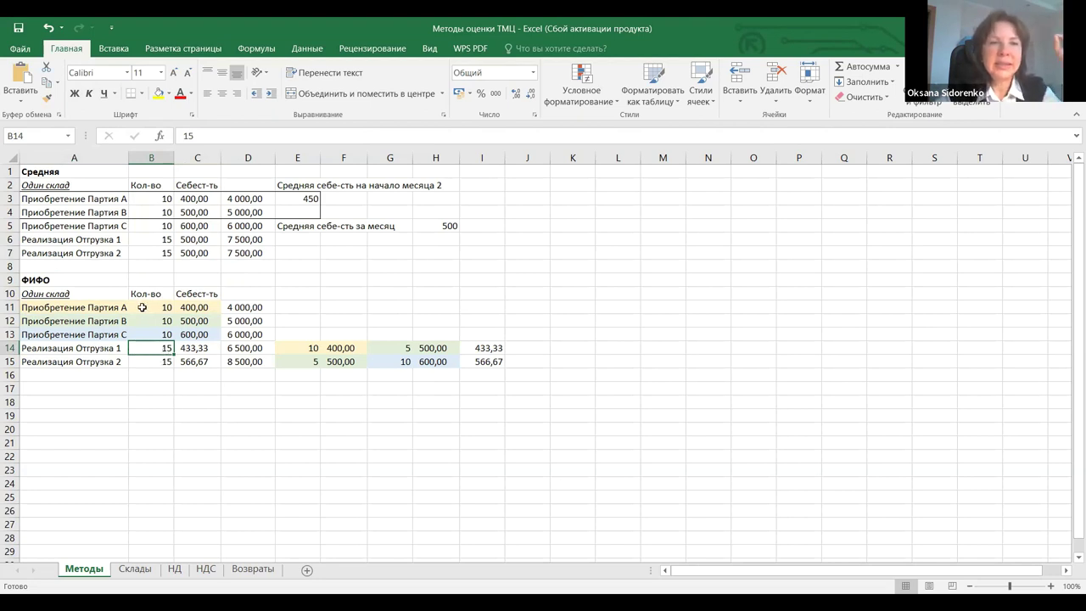
{"action": "left_click", "coordinate": [143, 307]}
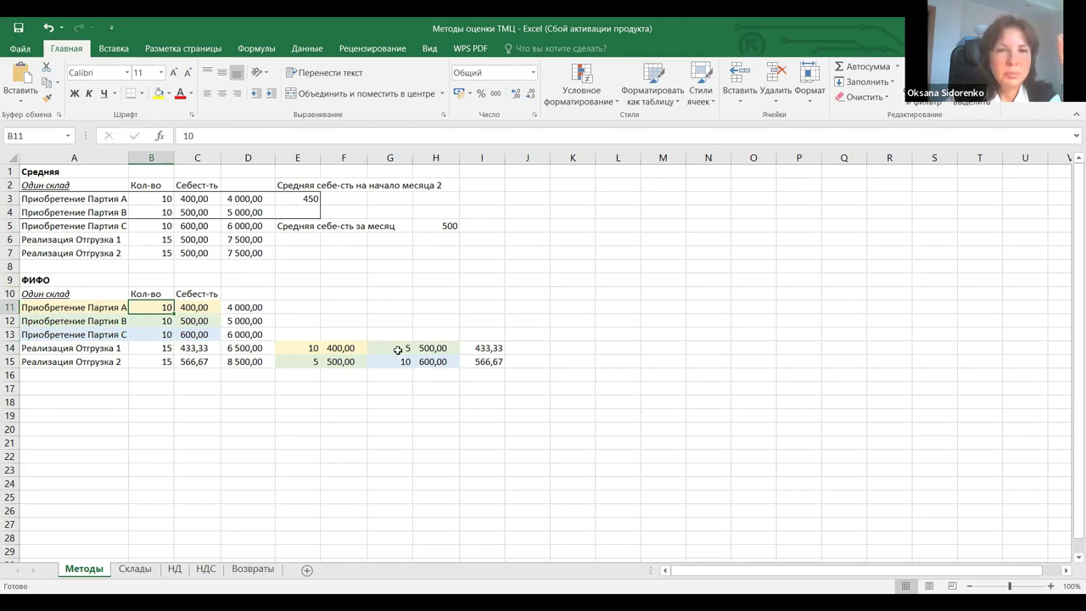
{"action": "left_click", "coordinate": [397, 349]}
{"action": "left_click", "coordinate": [301, 348]}
{"action": "left_click", "coordinate": [386, 348]}
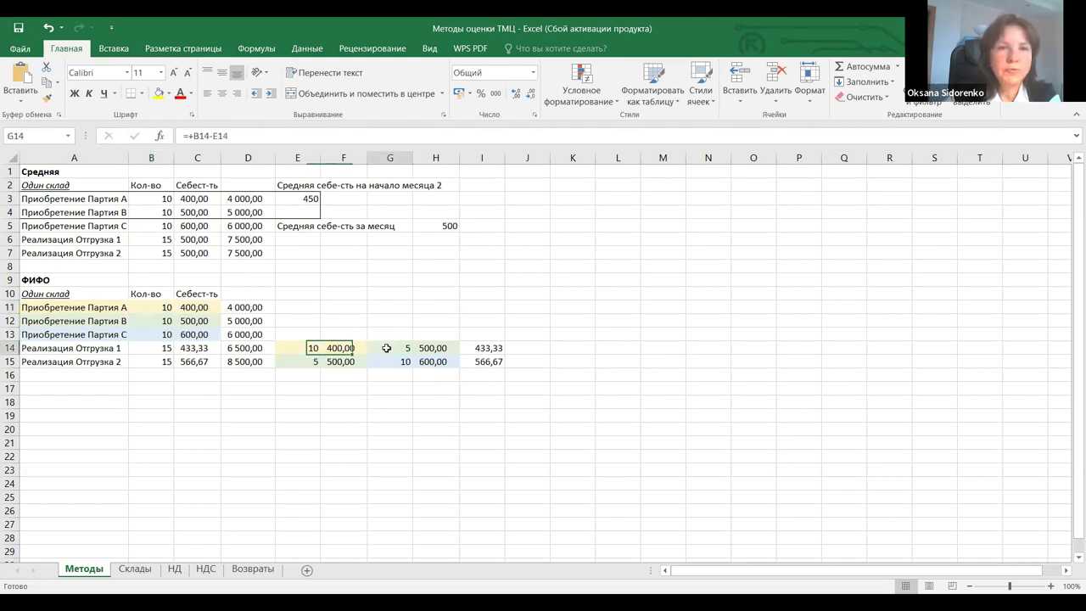
{"action": "left_click", "coordinate": [371, 416]}
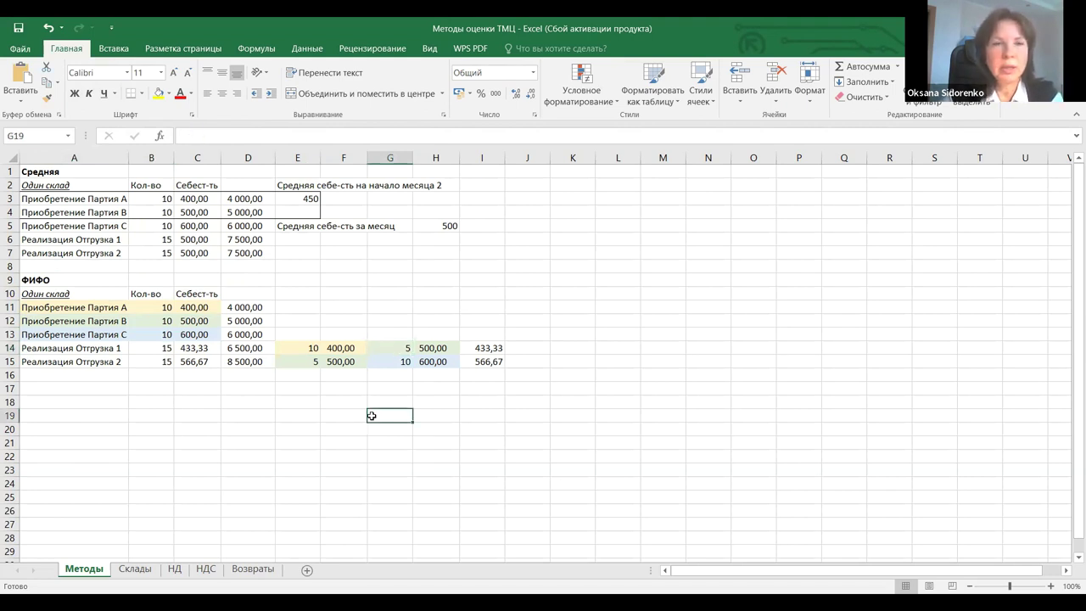
Inspect batch B's contribution and the formulas behind the ФИФО unit cost and total of Реализация Отгрузка 1
{"action": "left_click", "coordinate": [161, 321]}
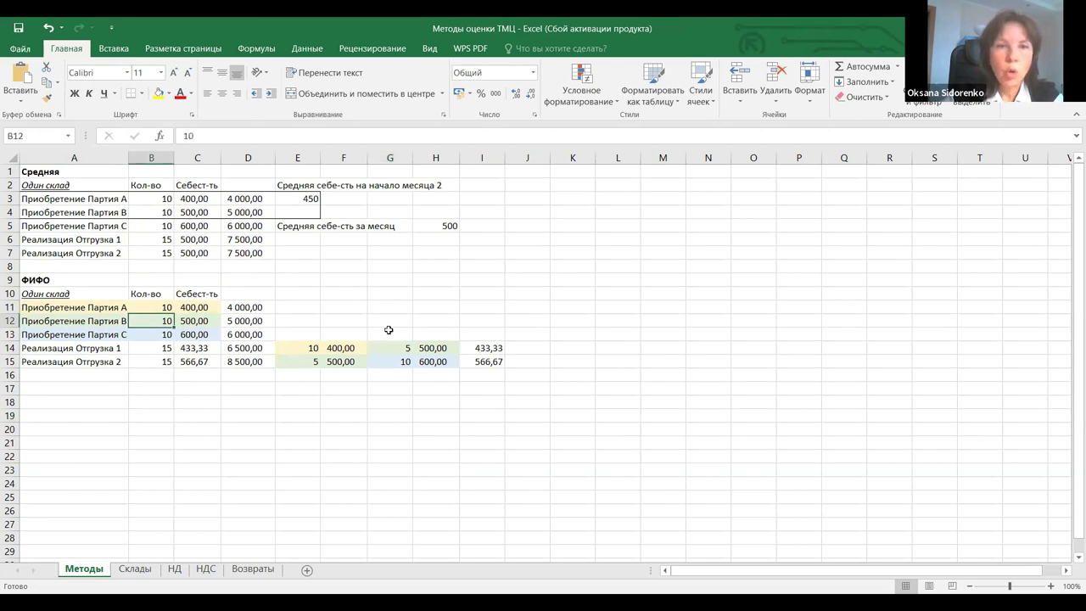
{"action": "left_click", "coordinate": [428, 348]}
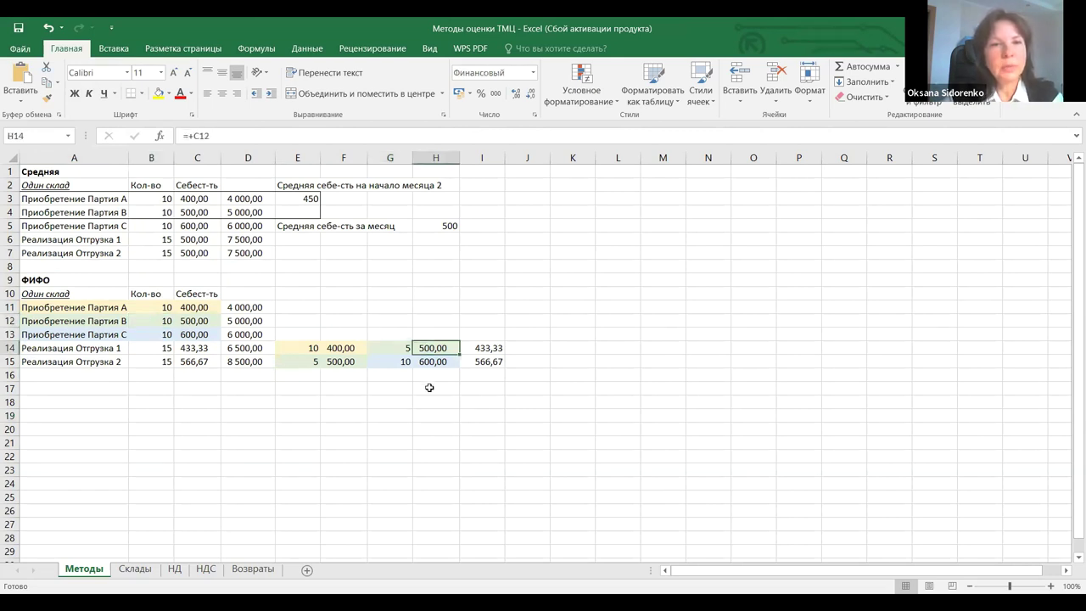
{"action": "left_click", "coordinate": [477, 348]}
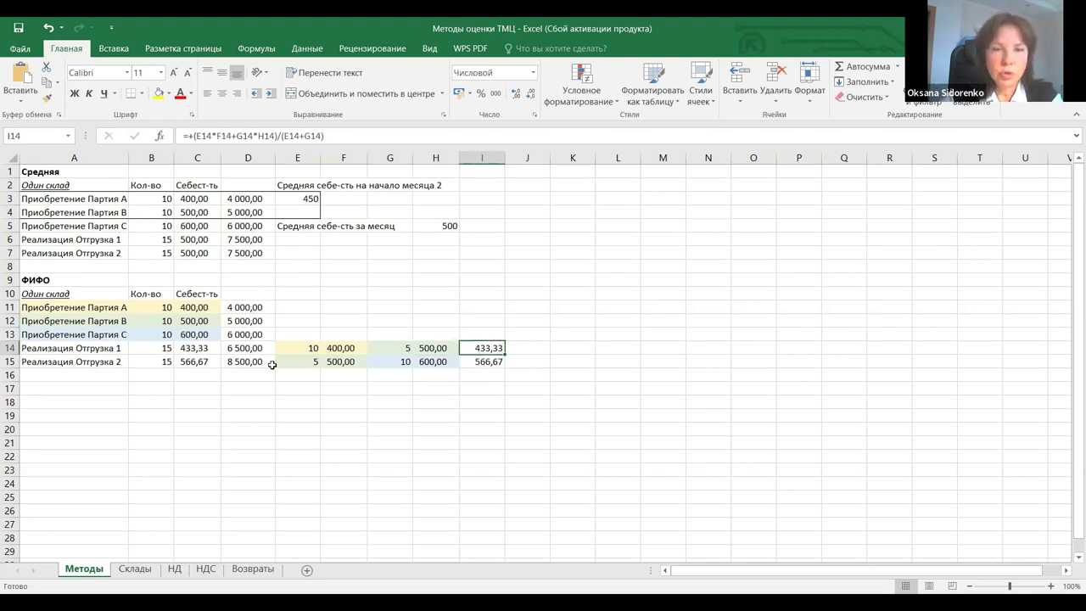
{"action": "left_click", "coordinate": [205, 350]}
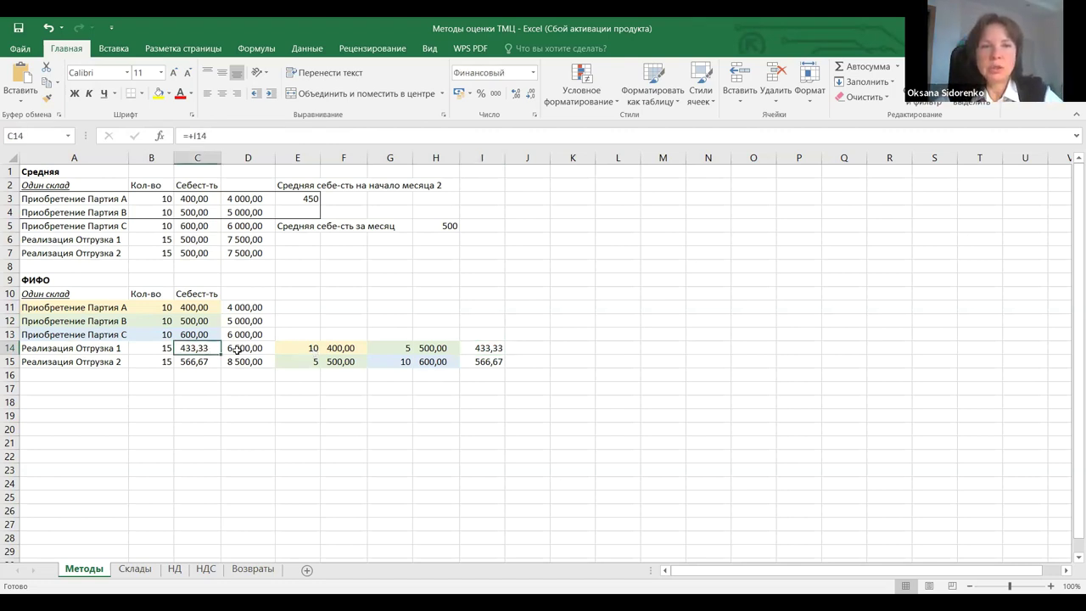
{"action": "left_click", "coordinate": [236, 349]}
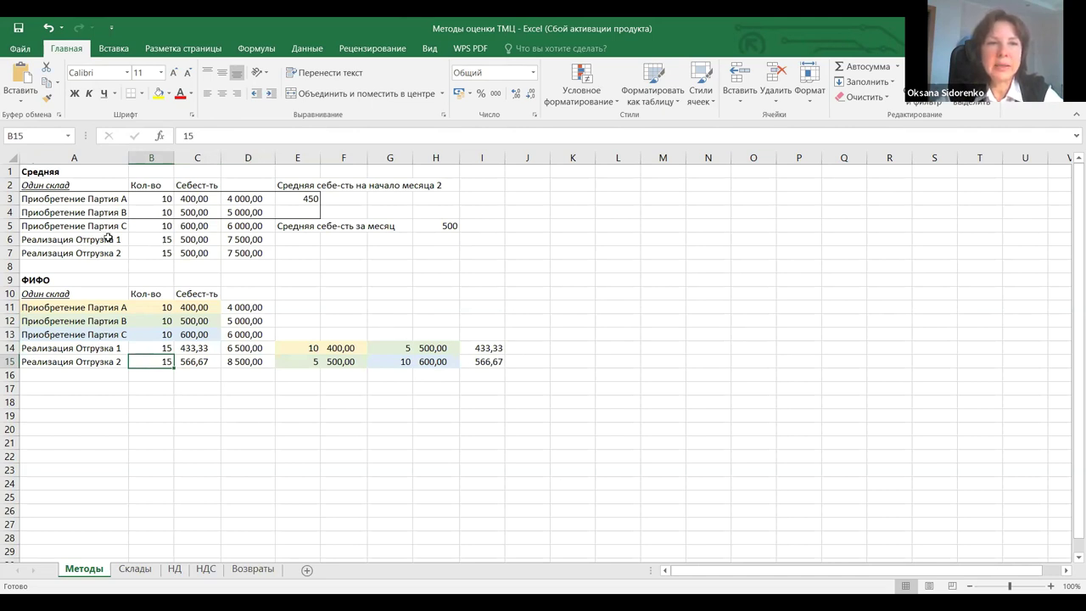
Compare the unit cost of Реализация Отгрузка 2 in the Средняя table with that in the ФИФО table
{"action": "left_click", "coordinate": [185, 253]}
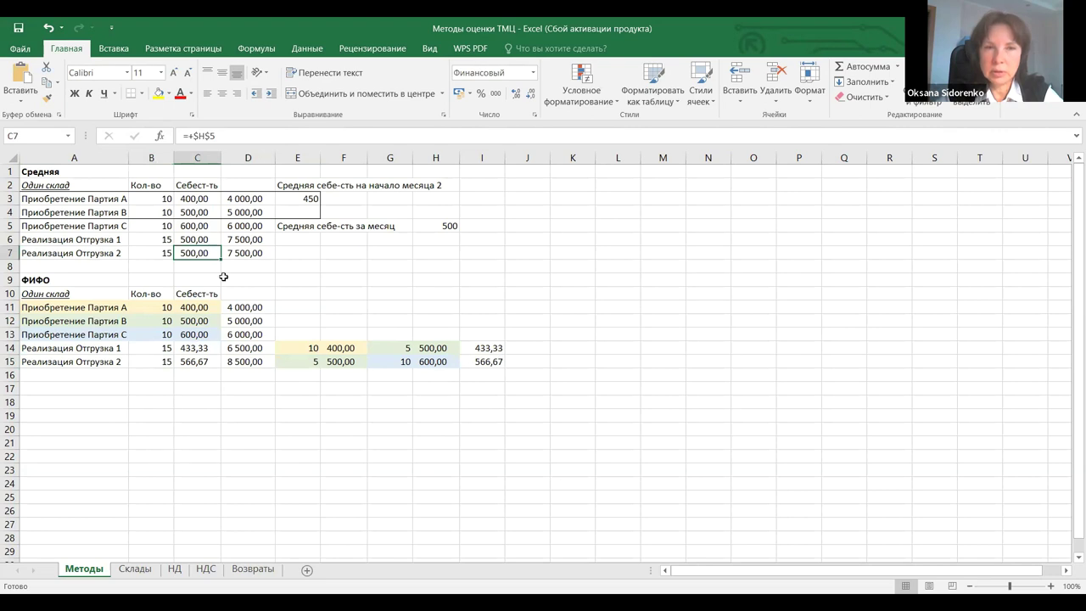
{"action": "left_click", "coordinate": [185, 363]}
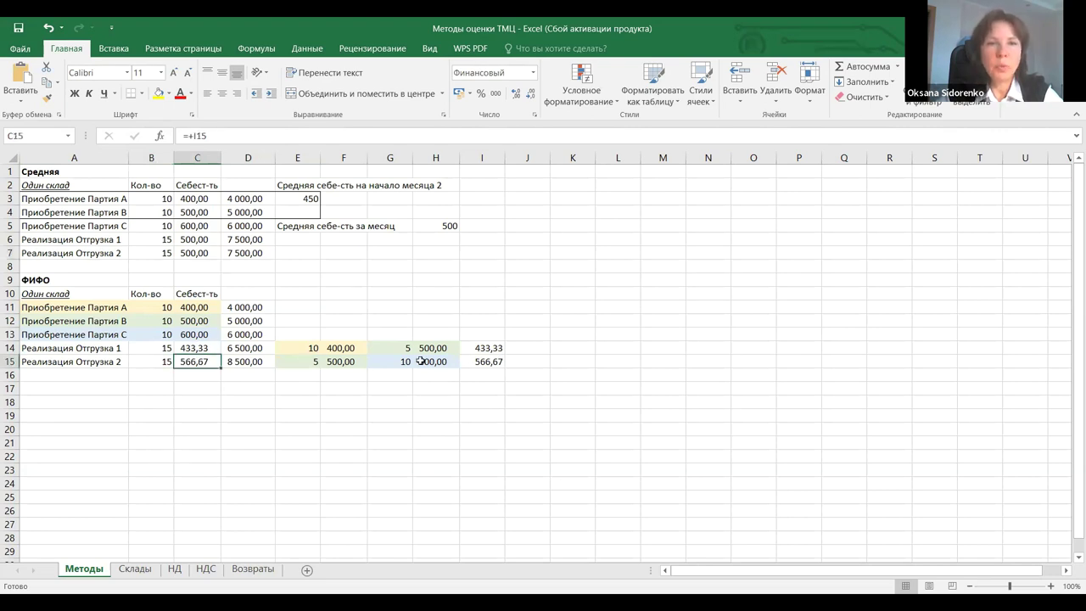
Inspect the formula behind the ФИФО unit cost of Реализация Отгрузка 2 and switch to the presentation
{"action": "left_click", "coordinate": [498, 360]}
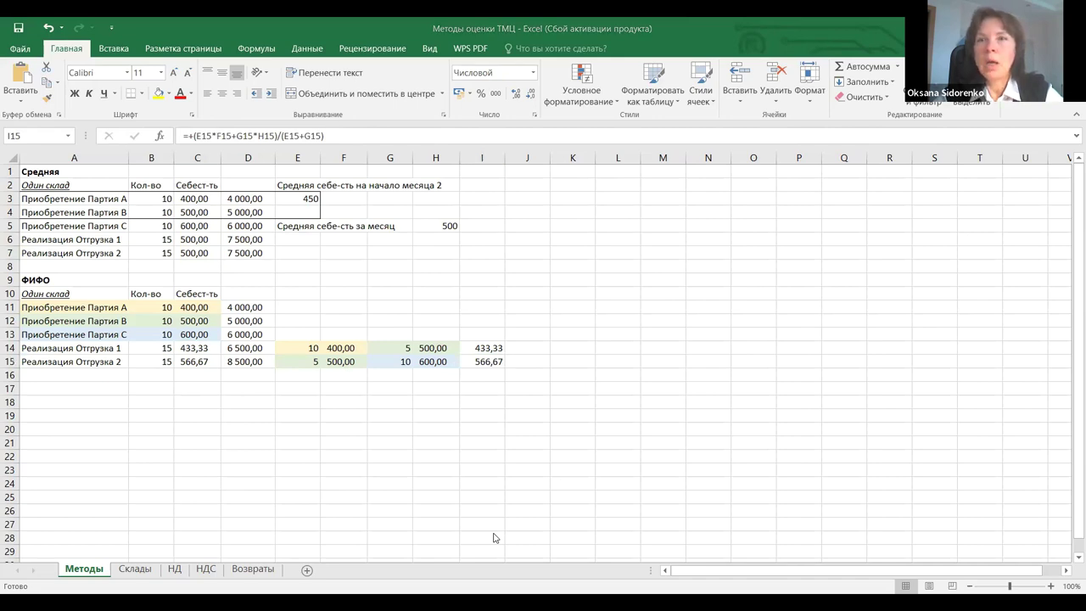
{"action": "key", "text": "alt+Tab"}
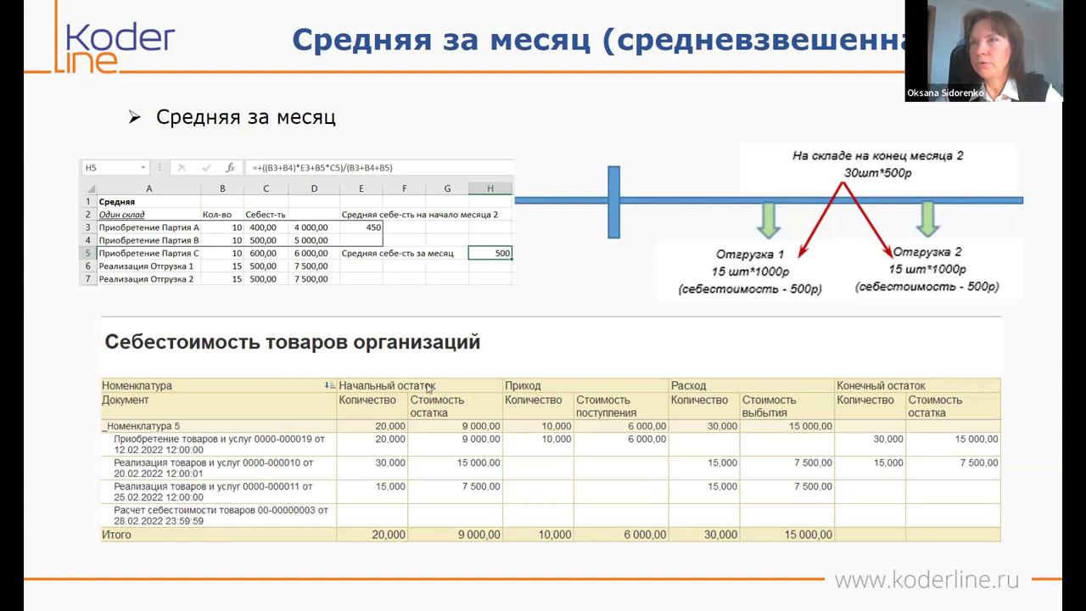
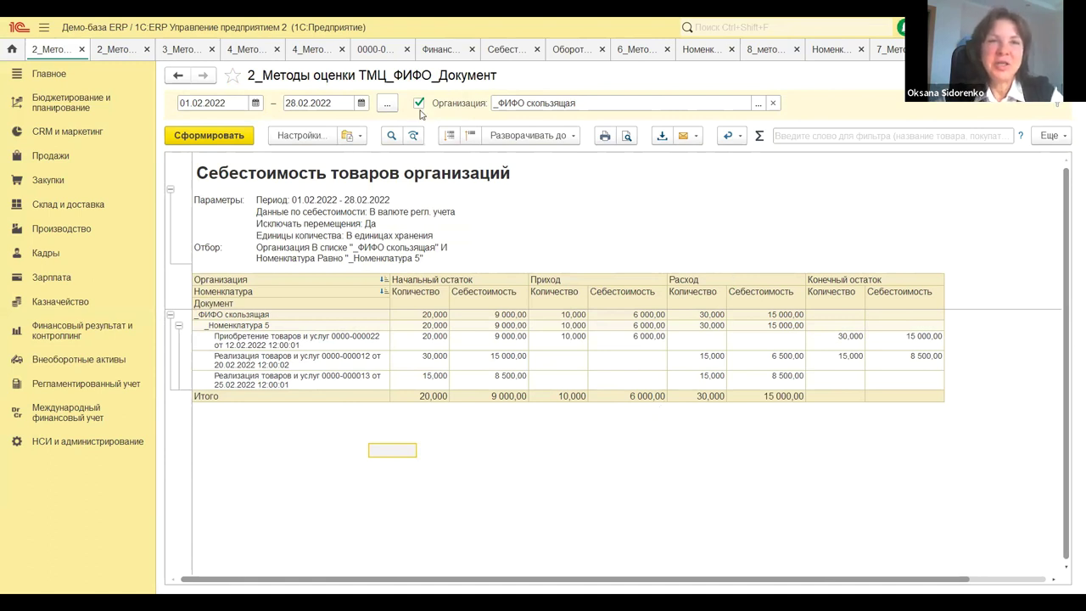
View the batch breakdown in the 2_Методы оценки ТМЦ_ФИФО_Партии report in 1C:ERP and return to the 2_Методы оценки ТМЦ_ФИФО_Документ report
{"action": "left_click", "coordinate": [116, 49]}
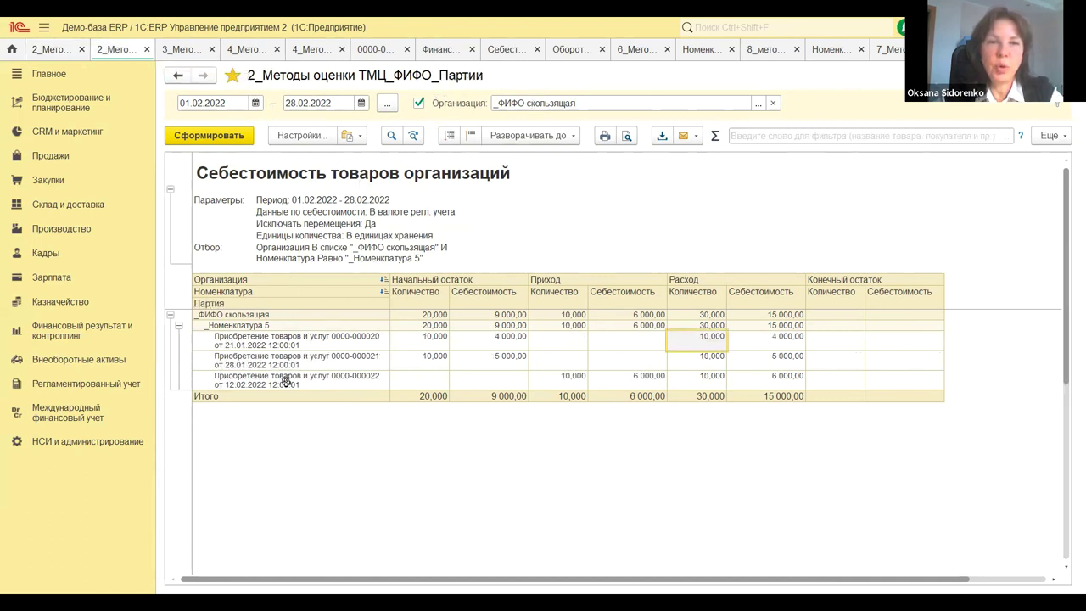
{"action": "left_click", "coordinate": [53, 50]}
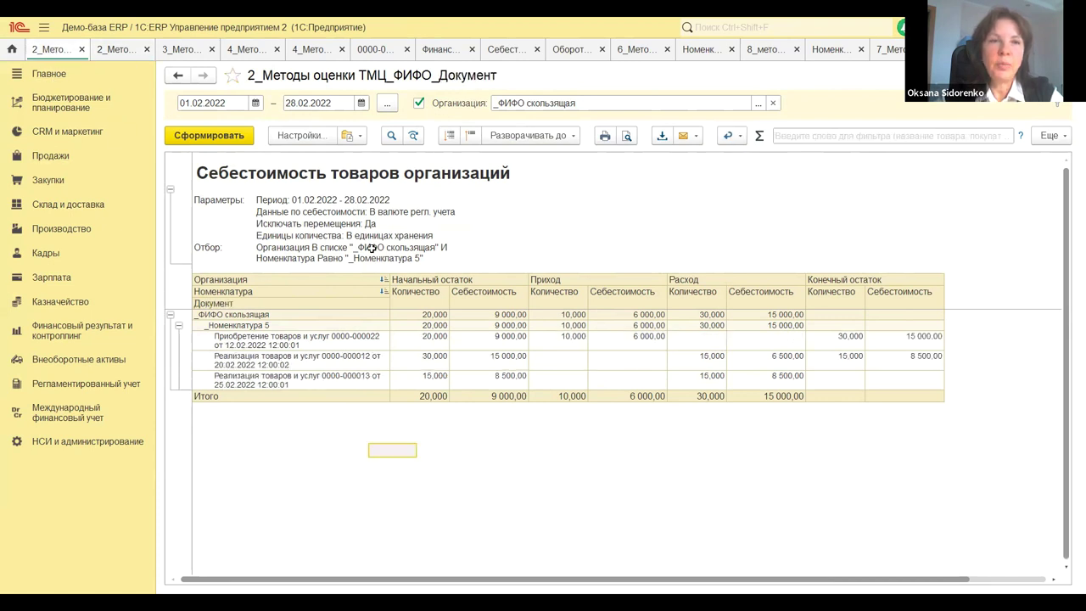
{"action": "left_click", "coordinate": [204, 304]}
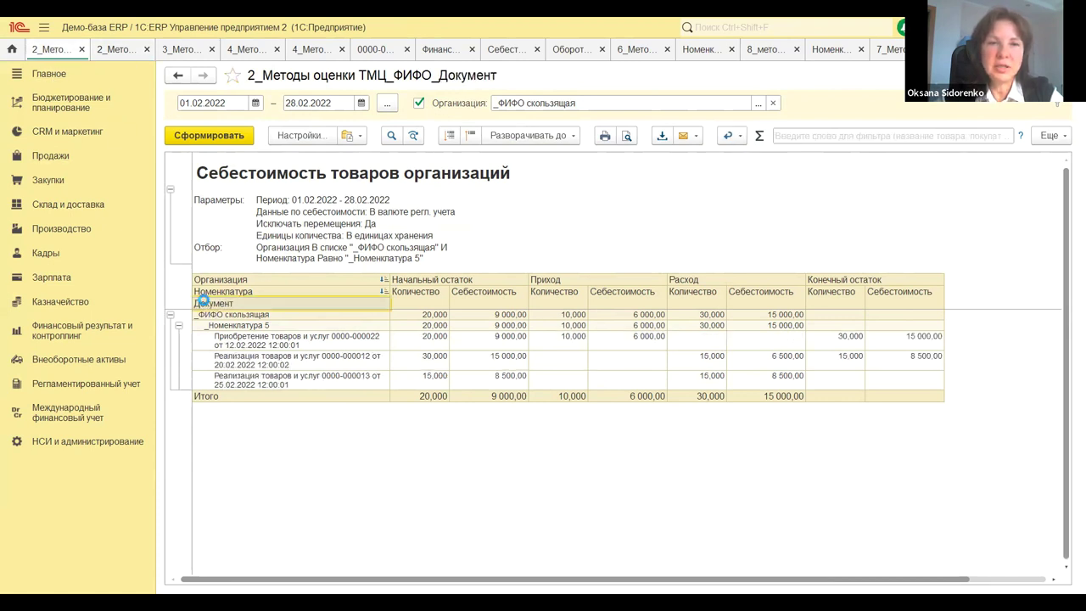
{"action": "double_click", "coordinate": [205, 304]}
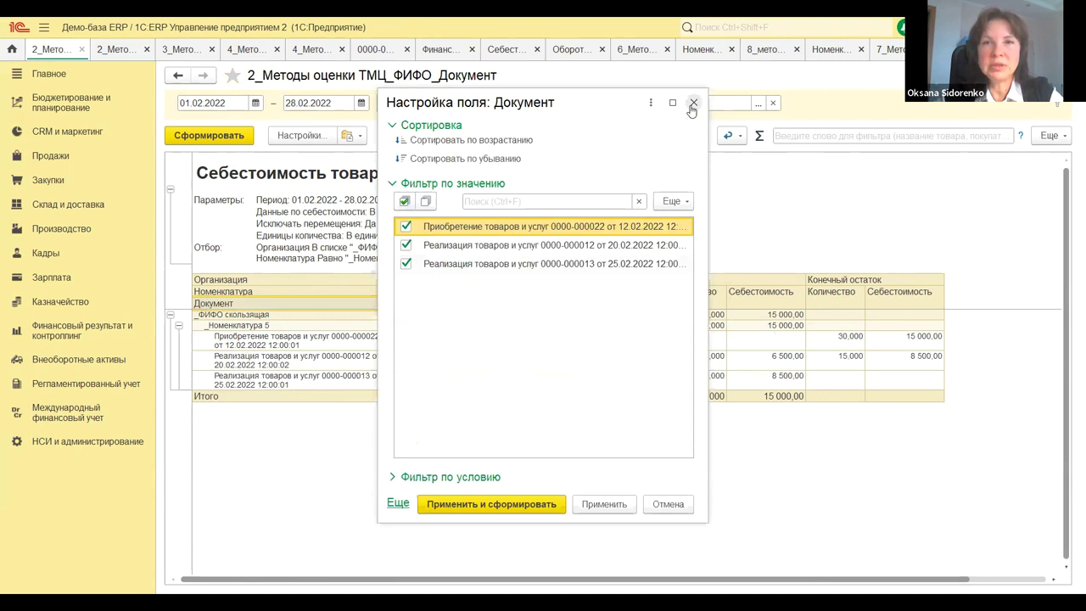
{"action": "left_click", "coordinate": [692, 104]}
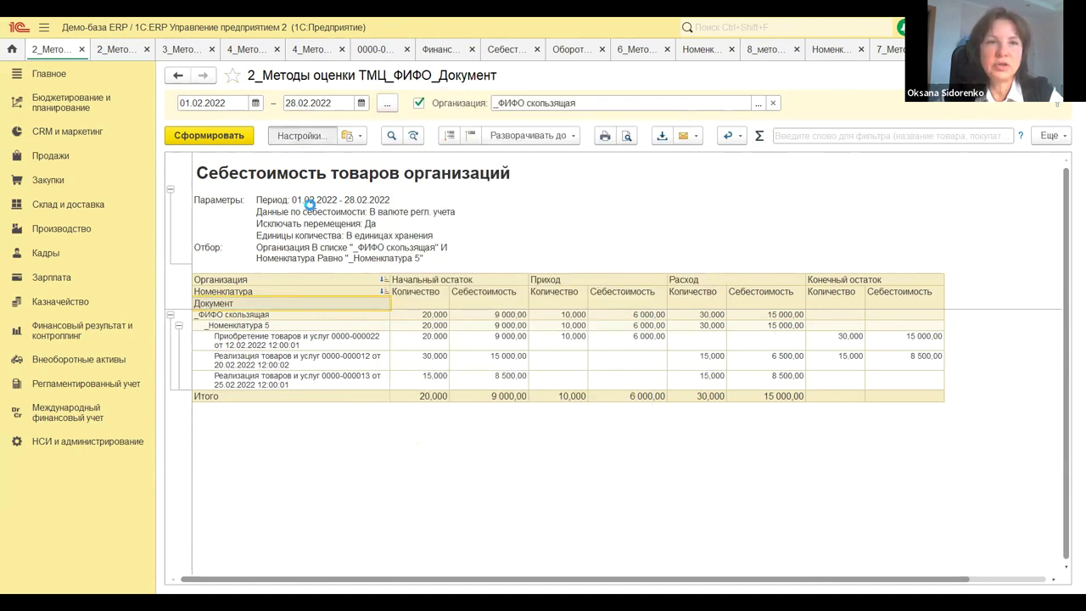
Examine the grouping structure in the 2_Методы оценки ТМЦ_ФИФО_Документ report settings and compare the simple and extended settings views
{"action": "double_click", "coordinate": [330, 278]}
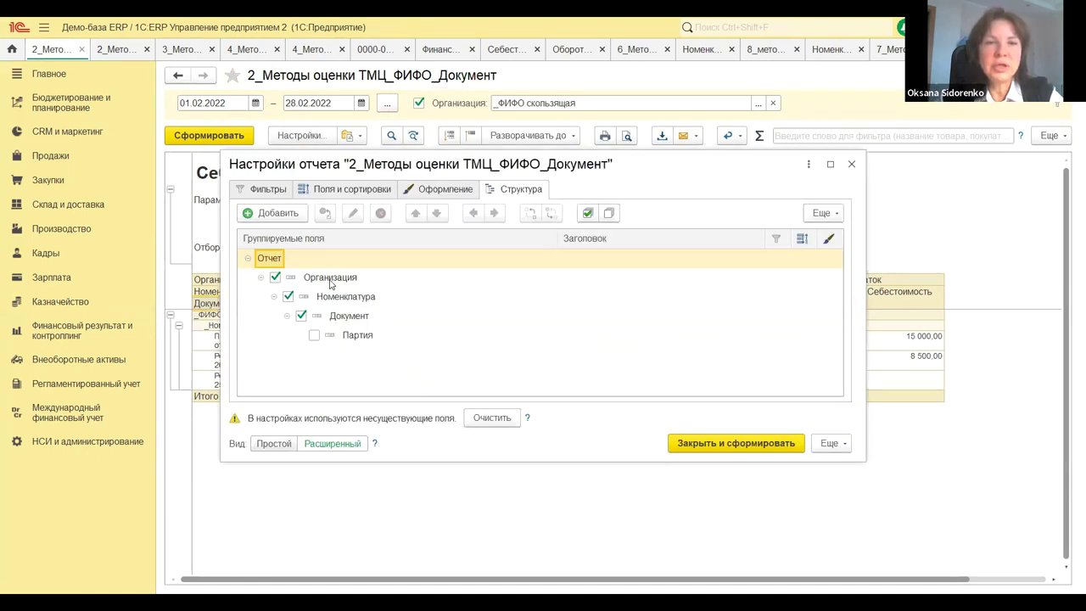
{"action": "left_click", "coordinate": [344, 297]}
{"action": "left_click", "coordinate": [348, 317]}
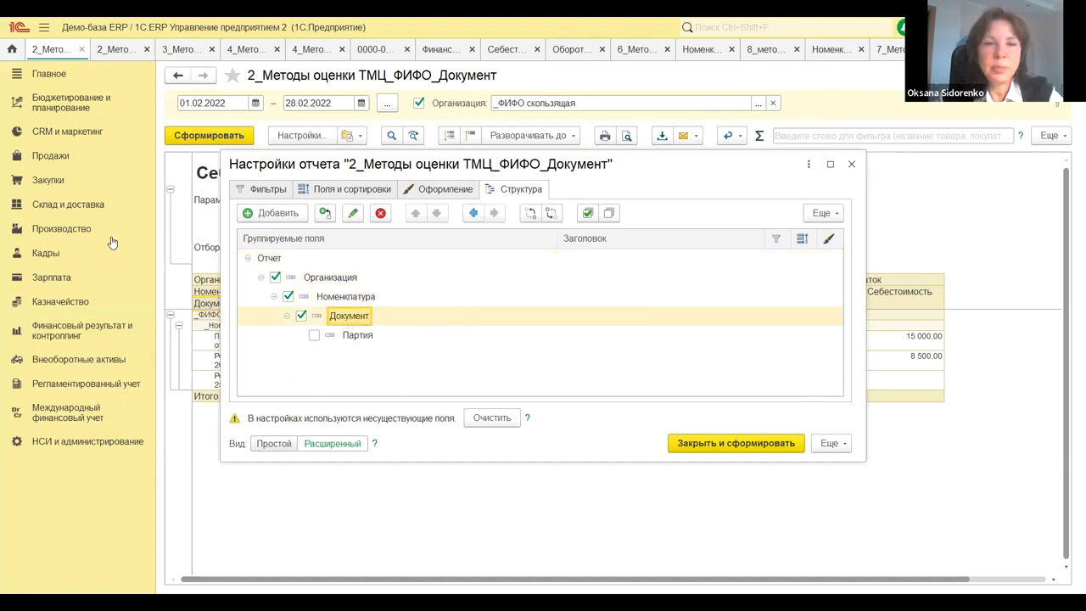
{"action": "left_click", "coordinate": [270, 445]}
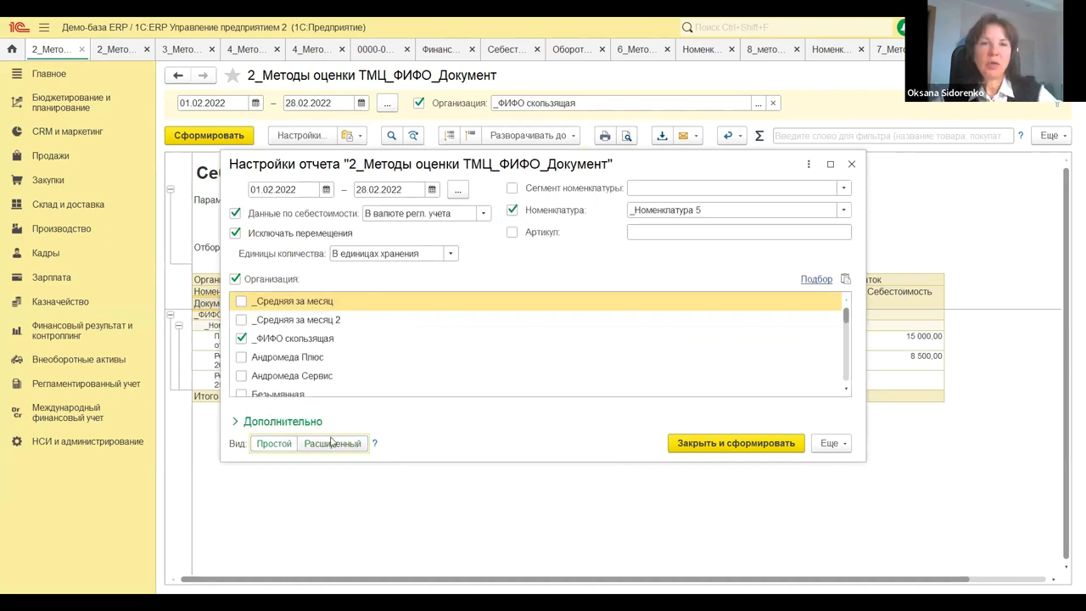
{"action": "left_click", "coordinate": [332, 445]}
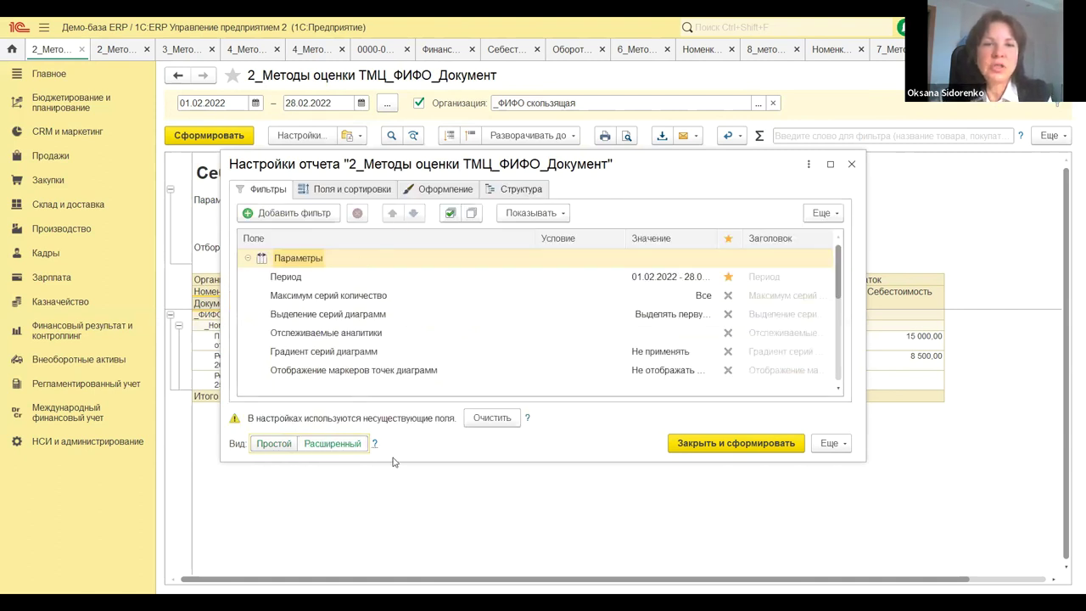
{"action": "left_click", "coordinate": [521, 189]}
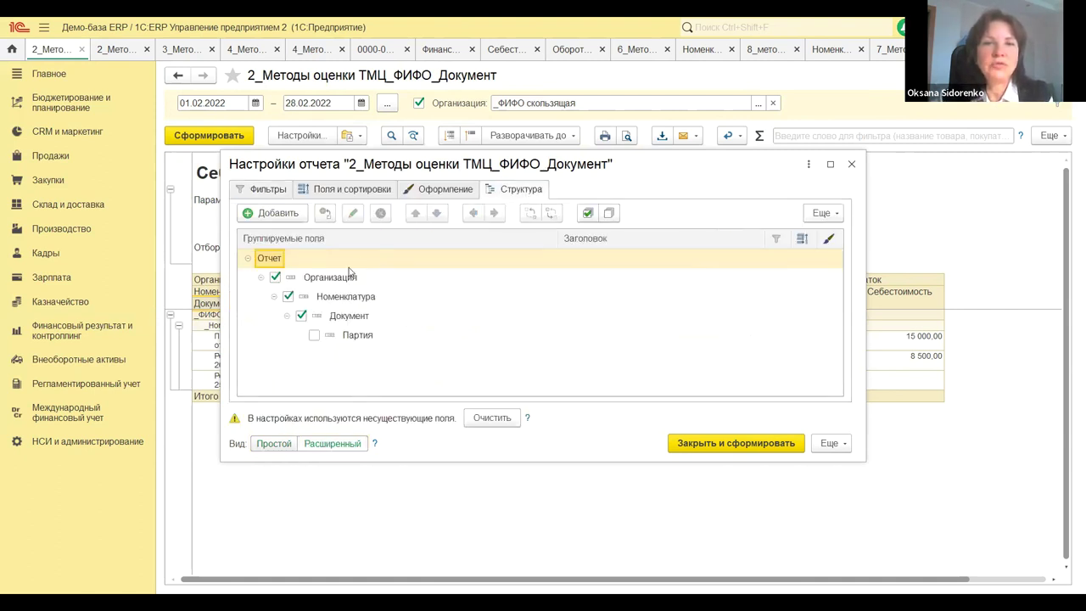
Browse the fields available as report groupings, including those under Структура предприятия, and leave the field selection without adding any
{"action": "left_click", "coordinate": [358, 337]}
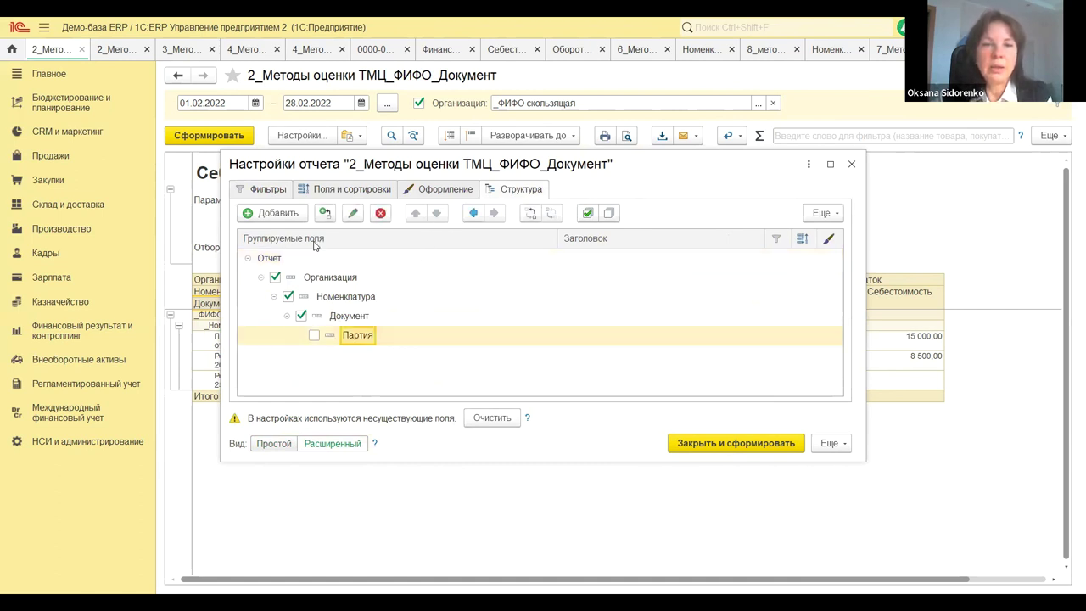
{"action": "left_click", "coordinate": [272, 212]}
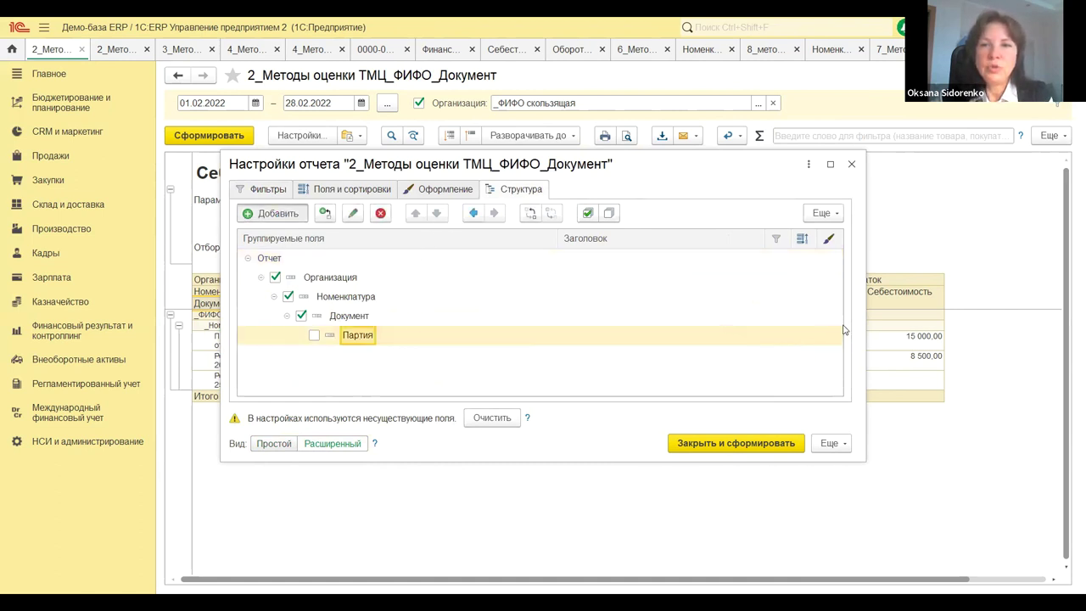
{"action": "scroll", "coordinate": [680, 384], "scroll_direction": "down", "scroll_amount": 3}
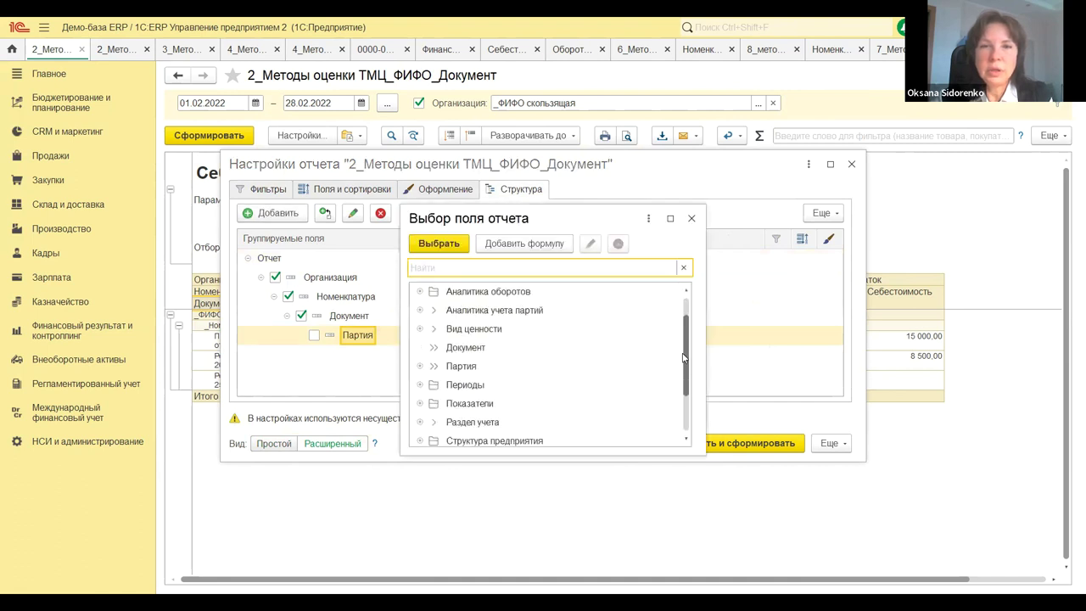
{"action": "mouse_move", "coordinate": [682, 387]}
{"action": "left_mouse_down"}
{"action": "mouse_move", "coordinate": [691, 294]}
{"action": "mouse_move", "coordinate": [685, 402]}
{"action": "left_mouse_up"}
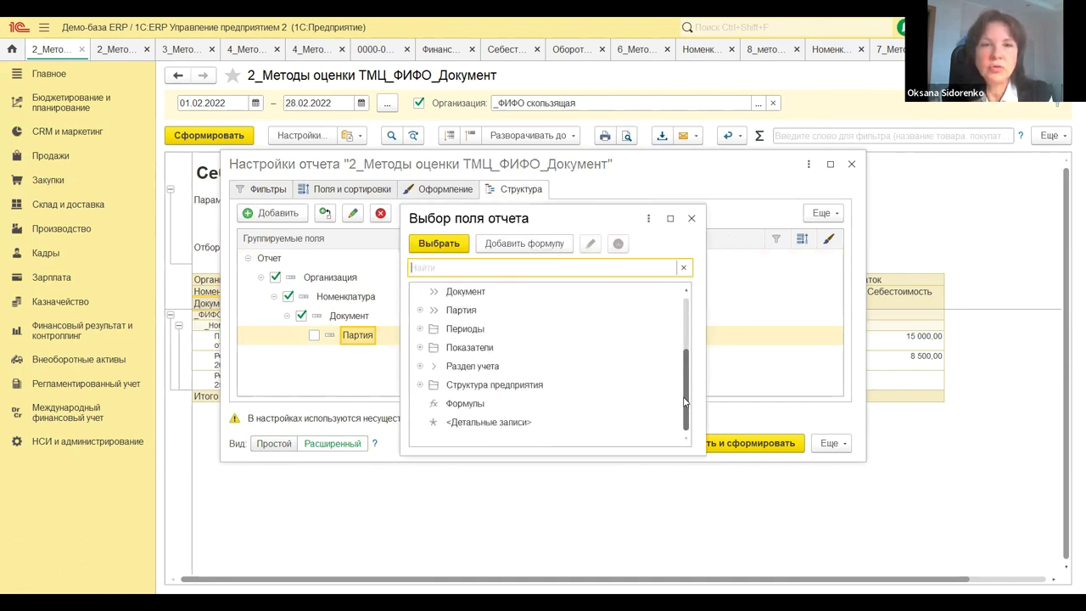
{"action": "left_click", "coordinate": [421, 386]}
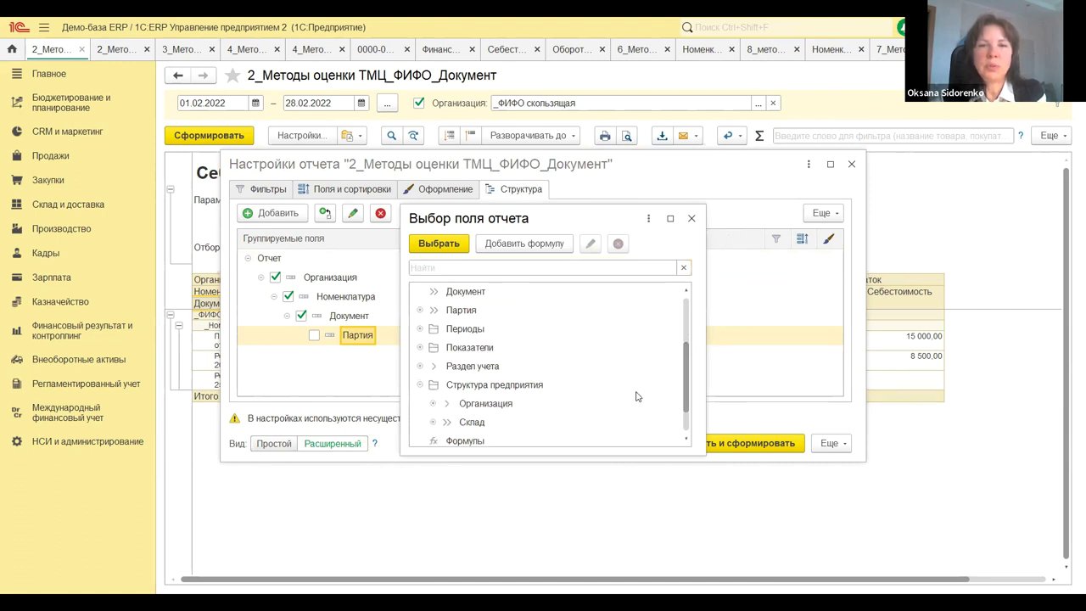
{"action": "scroll", "coordinate": [551, 365], "scroll_direction": "down", "scroll_amount": 2}
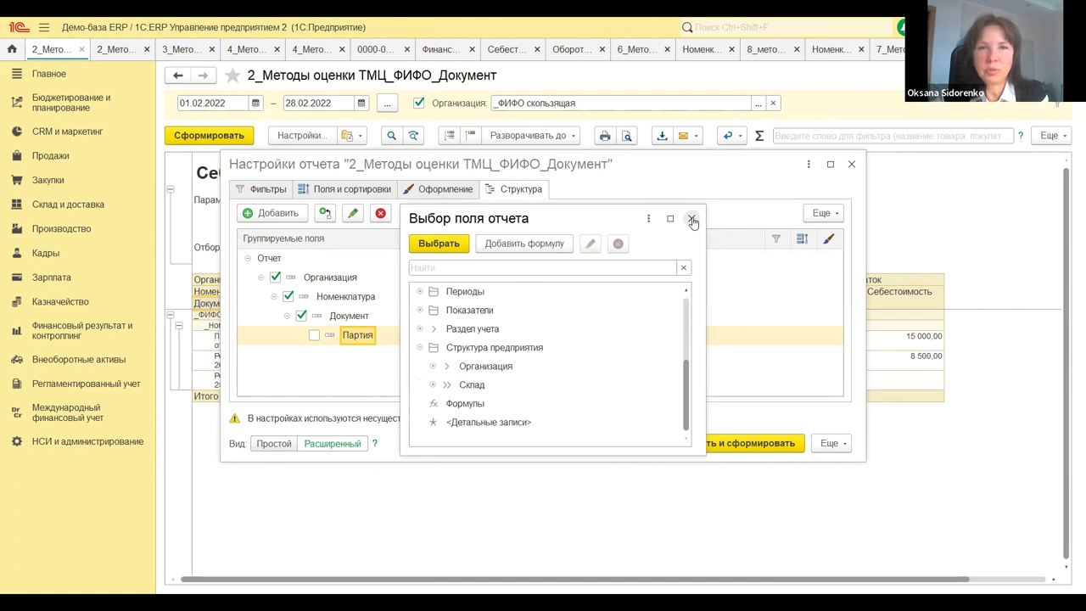
{"action": "key", "text": "Escape"}
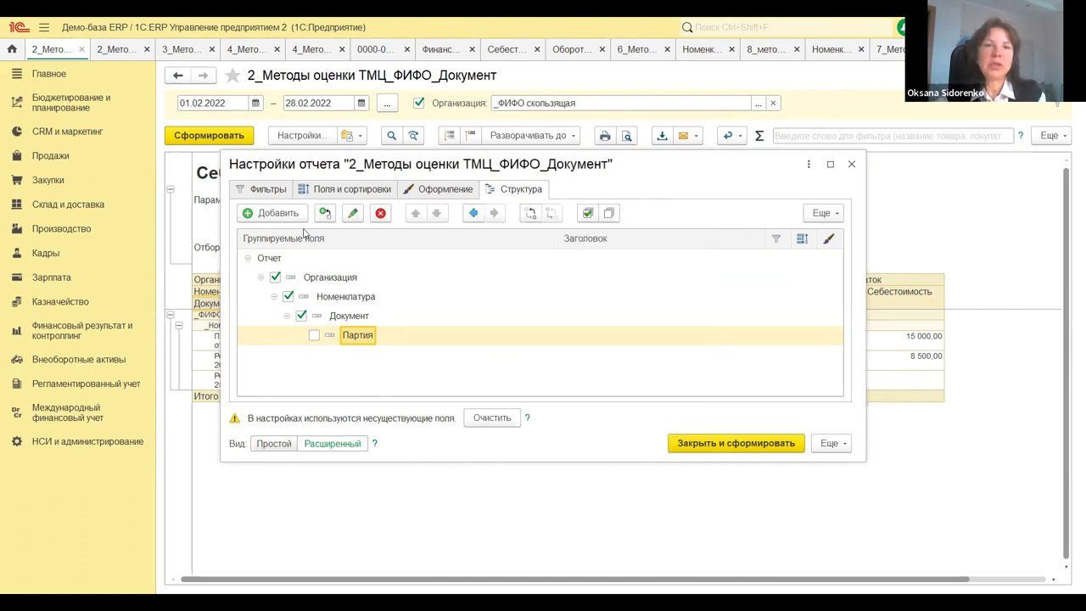
Review the Организация, Номенклатура and Документ groupings and close the report settings without changing them
{"action": "left_click", "coordinate": [312, 279]}
{"action": "left_click", "coordinate": [335, 301]}
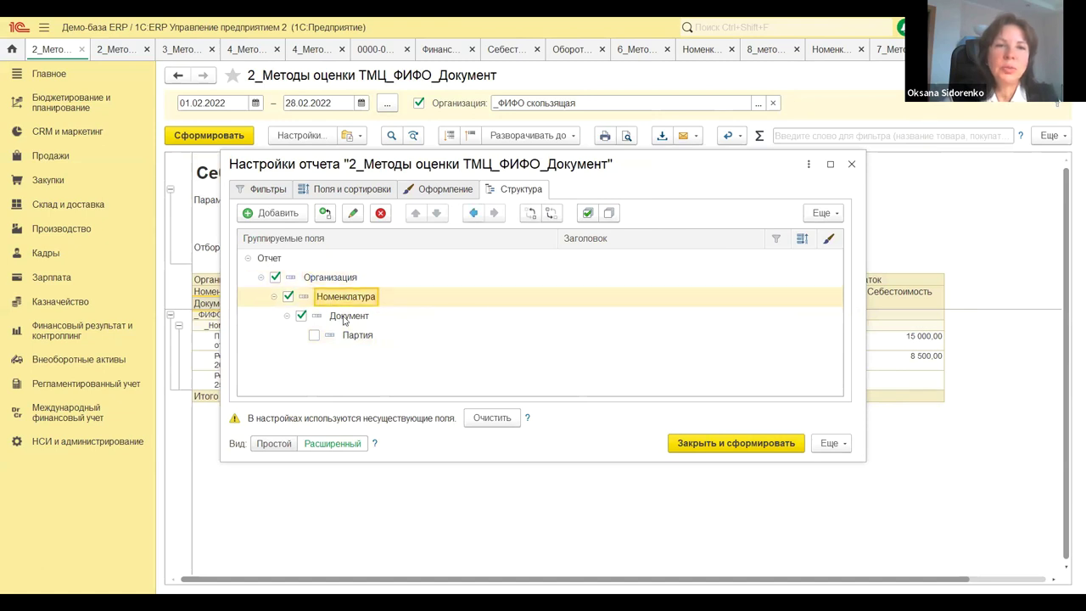
{"action": "left_click", "coordinate": [343, 316]}
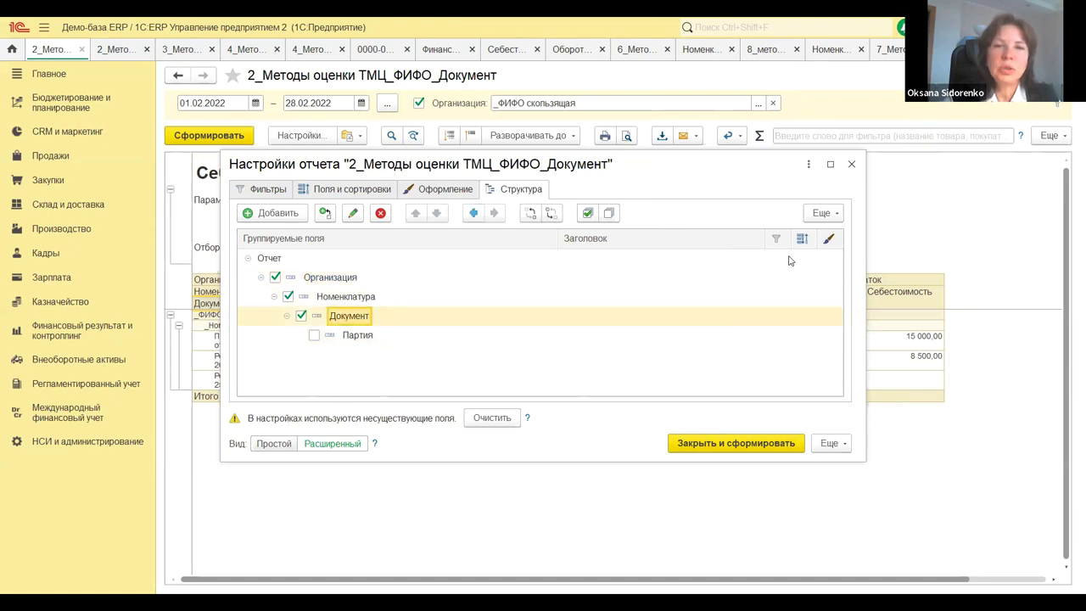
{"action": "left_click", "coordinate": [853, 165]}
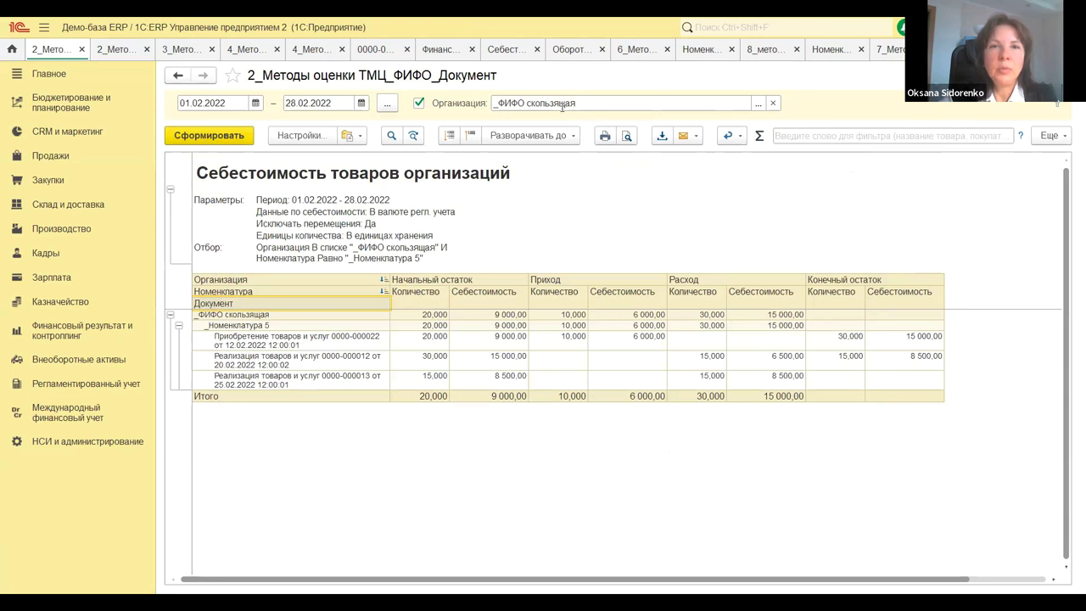
Add _Средняя за месяц 2 to the organization filter alongside _ФИФО скользящая and regenerate the report
{"action": "left_click", "coordinate": [257, 416]}
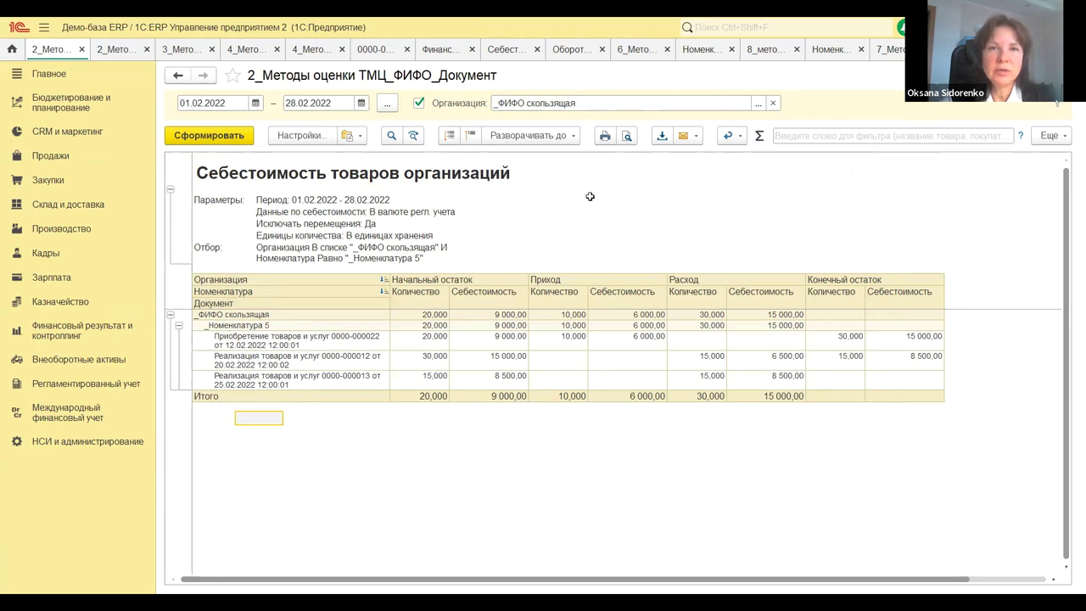
{"action": "left_click", "coordinate": [759, 107]}
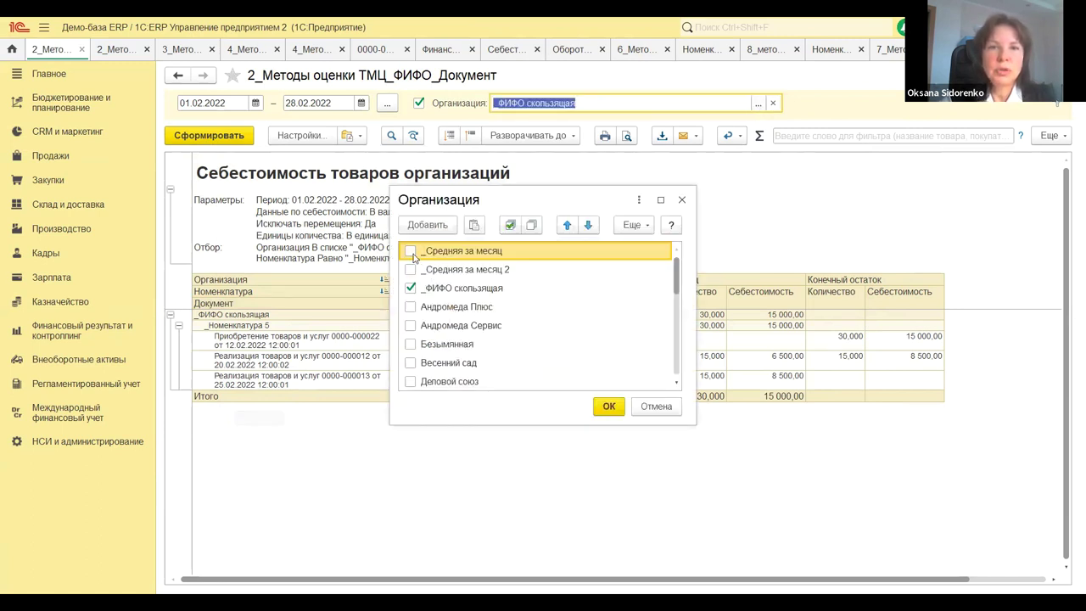
{"action": "left_click", "coordinate": [410, 269]}
{"action": "left_click", "coordinate": [607, 405]}
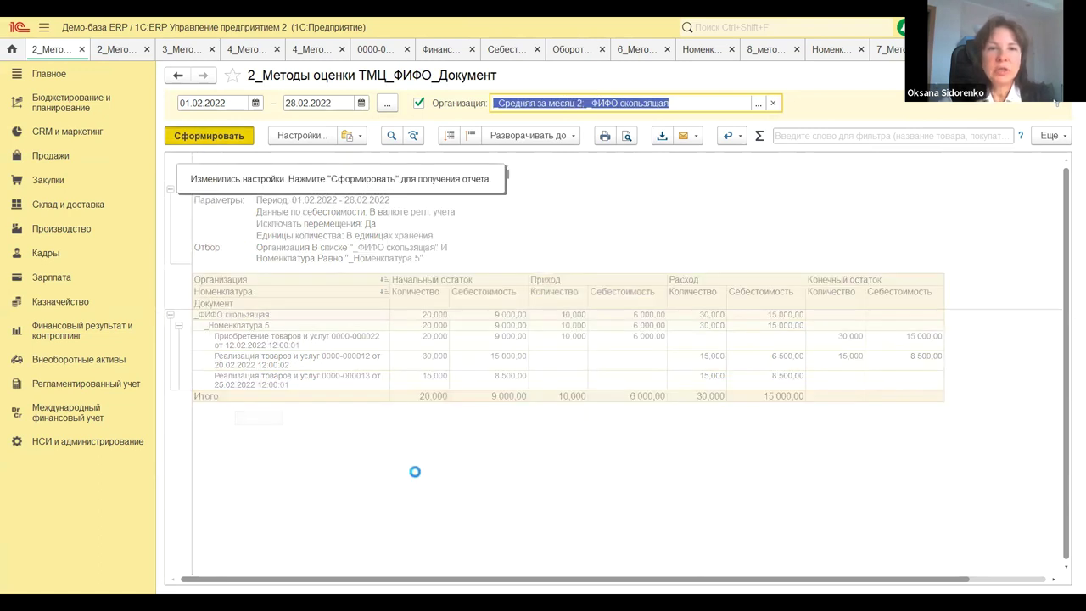
{"action": "key", "text": "ctrl+Return"}
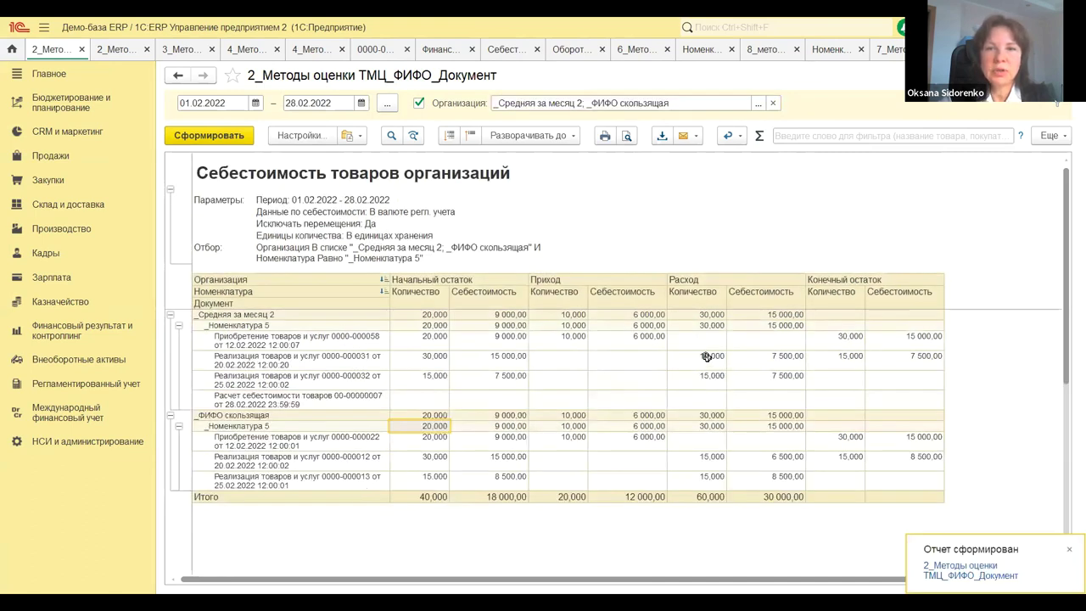
Compare the disposal costs of the two sales documents under _Средняя за месяц 2 with those under _ФИФО скользящая
{"action": "left_click_drag", "start_coordinate": [705, 355], "coordinate": [788, 377]}
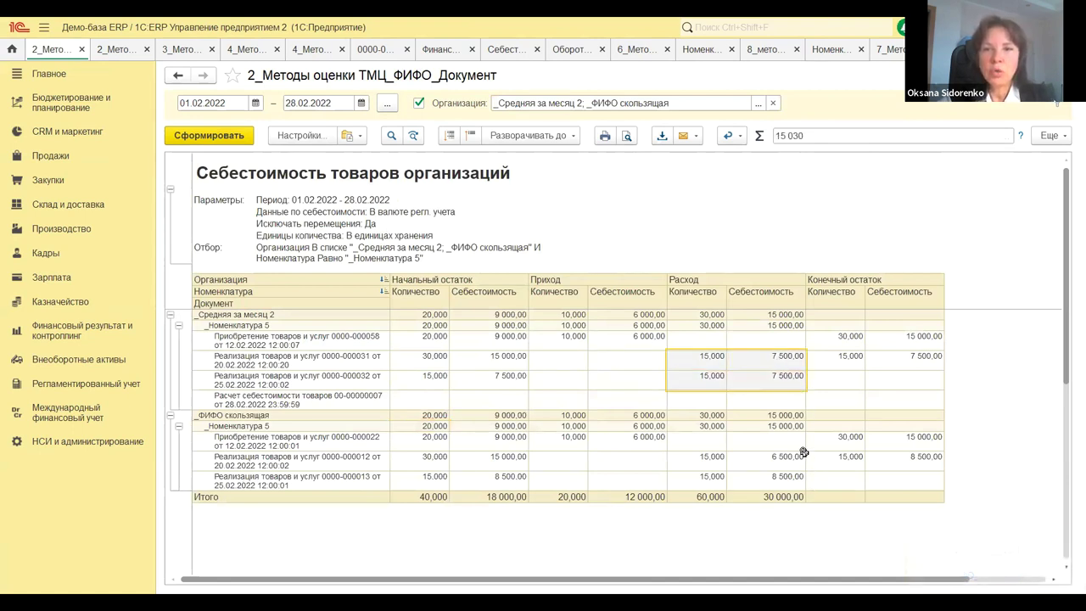
{"action": "left_click_drag", "start_coordinate": [784, 355], "coordinate": [782, 384]}
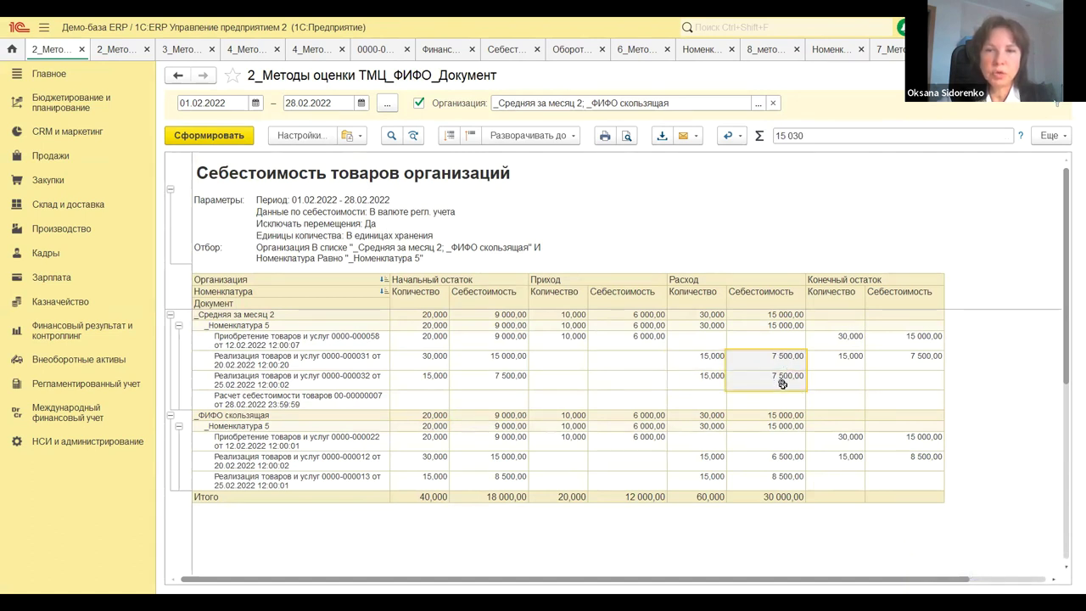
{"action": "left_click_drag", "start_coordinate": [783, 456], "coordinate": [783, 476]}
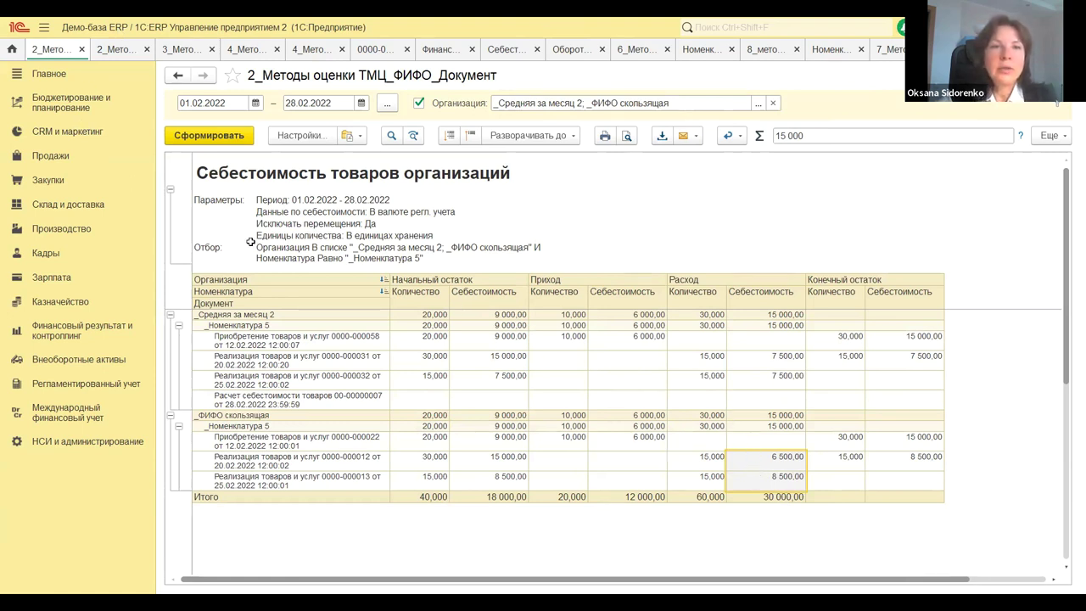
Close the 2_Методы оценки ТМЦ_ФИФО_Документ report after a brief look at the batch report
{"action": "left_click", "coordinate": [210, 303]}
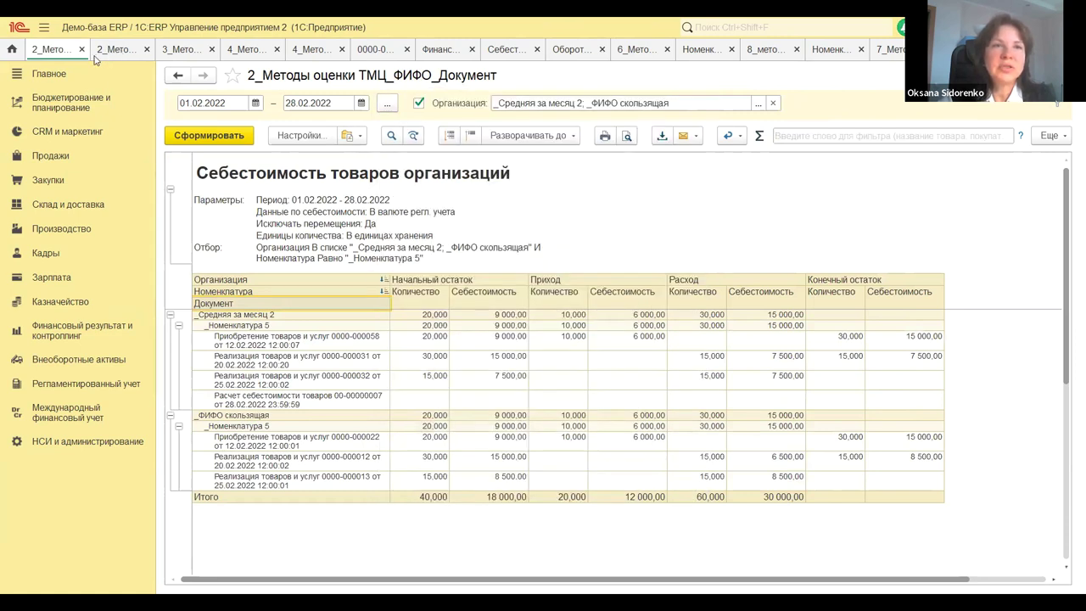
{"action": "left_click", "coordinate": [95, 54]}
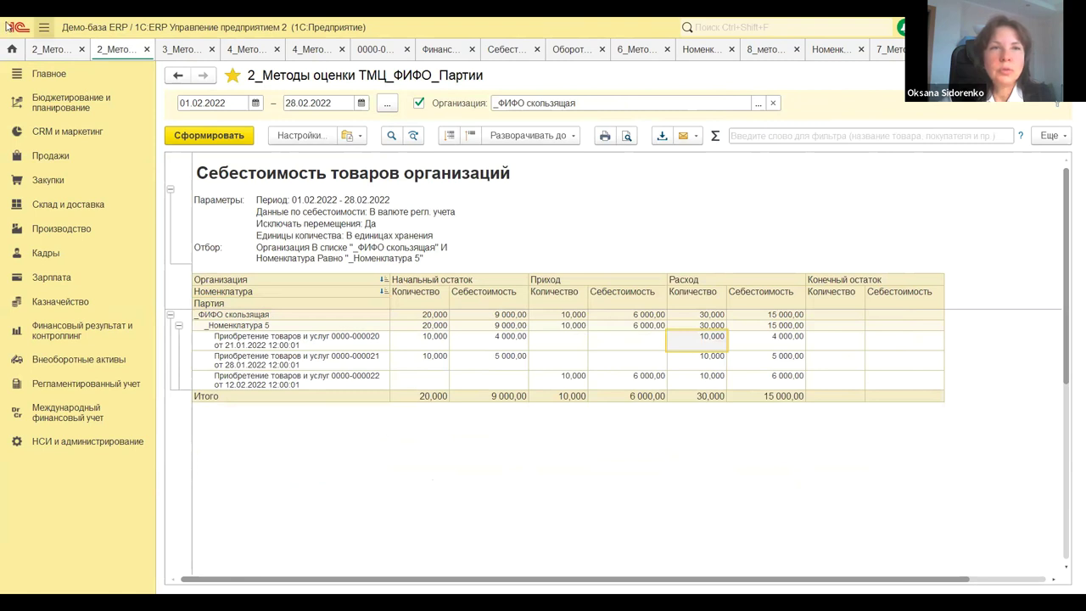
{"action": "left_click", "coordinate": [67, 54]}
{"action": "left_click", "coordinate": [80, 50]}
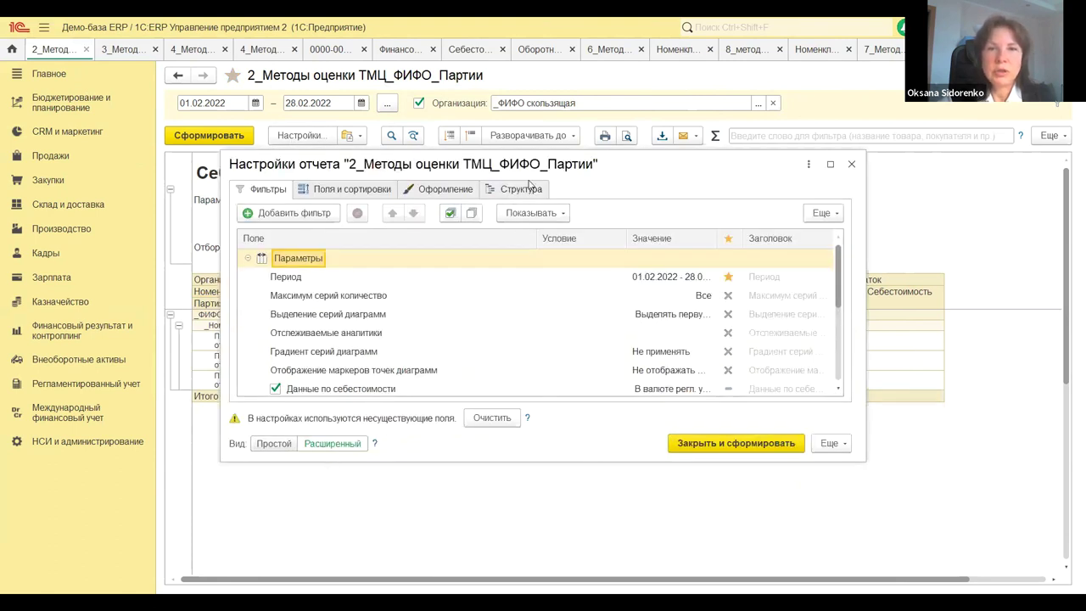
Delete the unchecked Документ grouping below Партия in the report structure and dismiss the Партия grouping and field selection dialogs without changes
{"action": "left_click", "coordinate": [524, 188]}
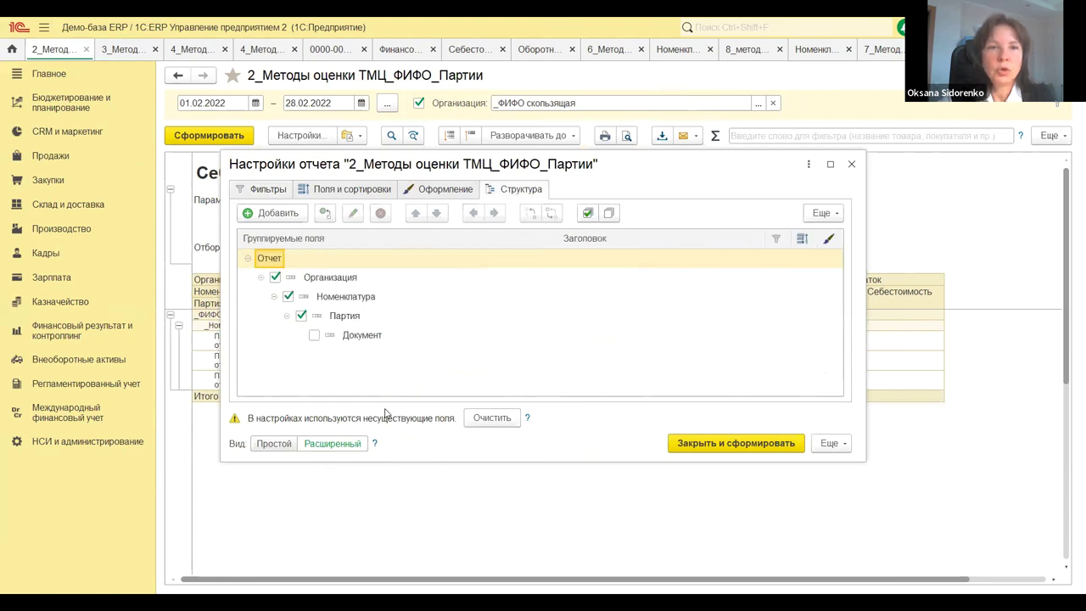
{"action": "left_click", "coordinate": [370, 339]}
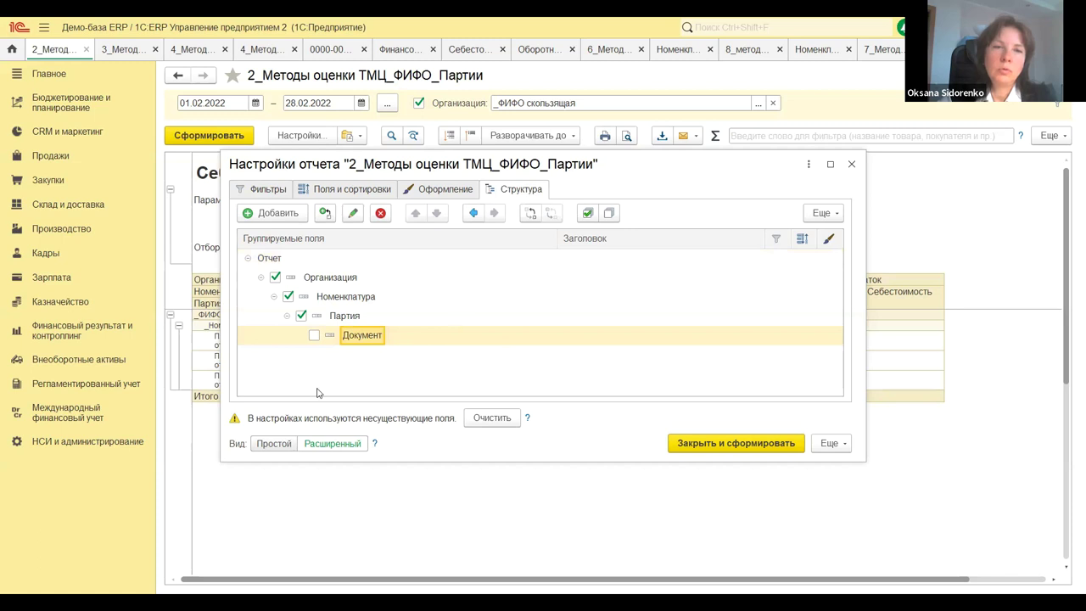
{"action": "left_click", "coordinate": [378, 219]}
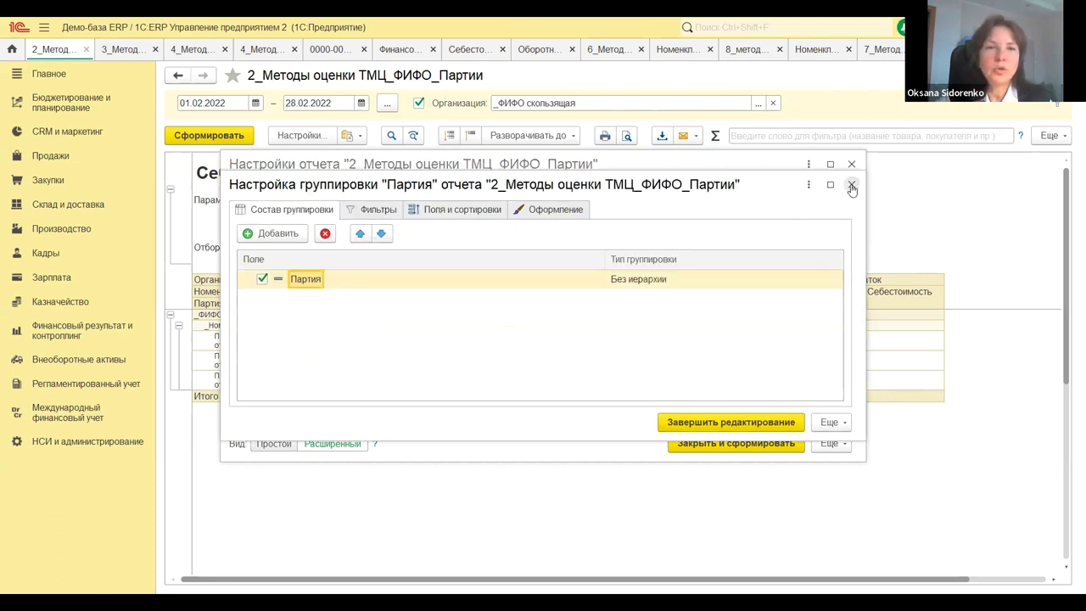
{"action": "left_click", "coordinate": [851, 183]}
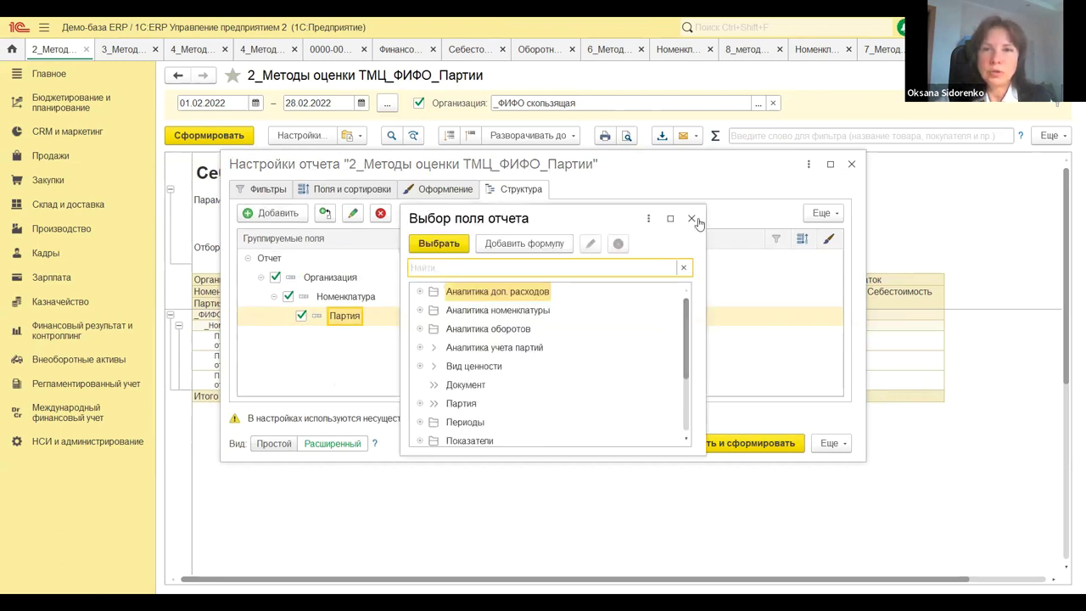
{"action": "key", "text": "Escape"}
Close the report settings and regenerate the 2_Методы оценки ТМЦ_ФИФО_Партии report
{"action": "left_click", "coordinate": [851, 164]}
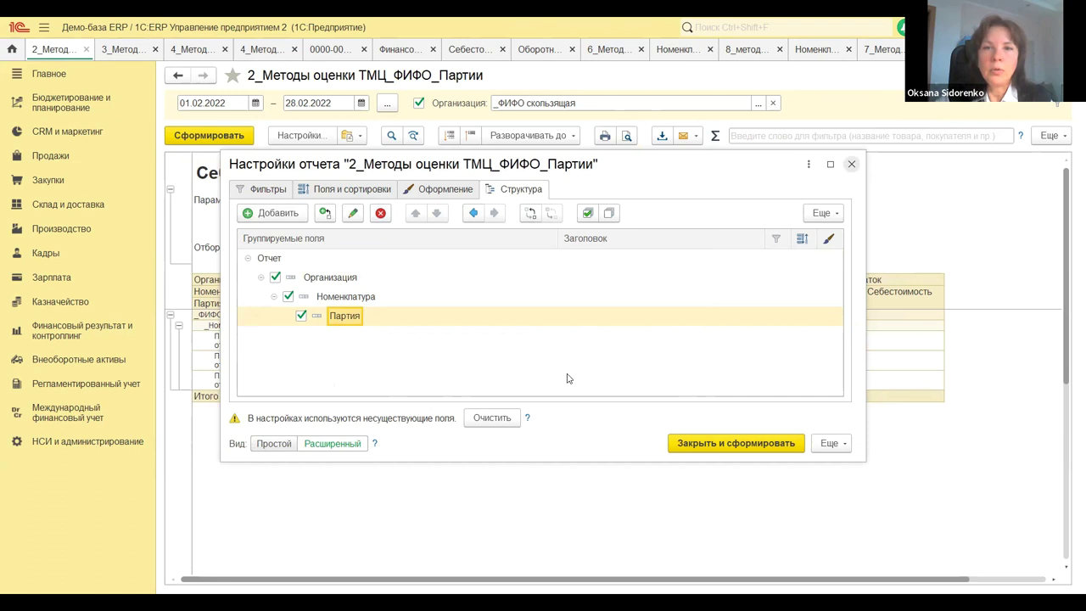
{"action": "left_click", "coordinate": [569, 348]}
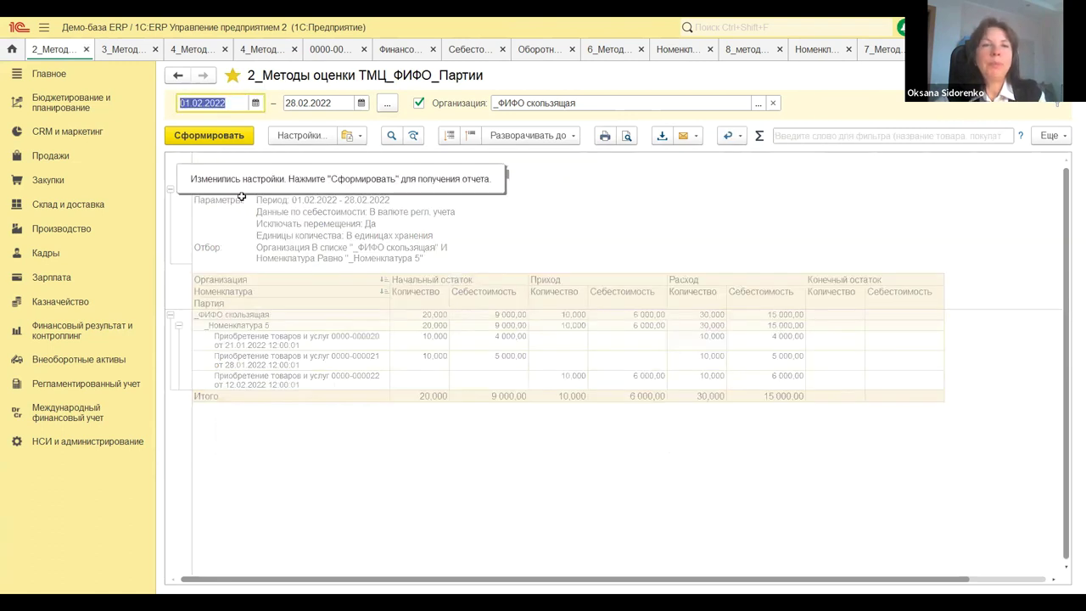
{"action": "left_click", "coordinate": [201, 138]}
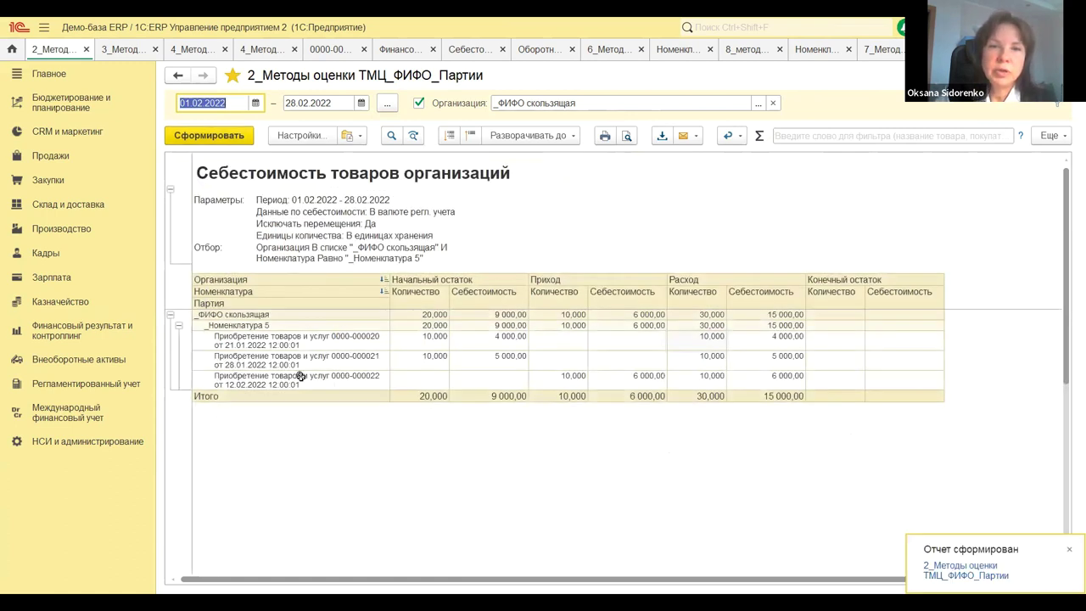
Examine the opening balance and receipt quantities and costs of _Номенклатура 5 in the batch report
{"action": "left_click", "coordinate": [708, 337]}
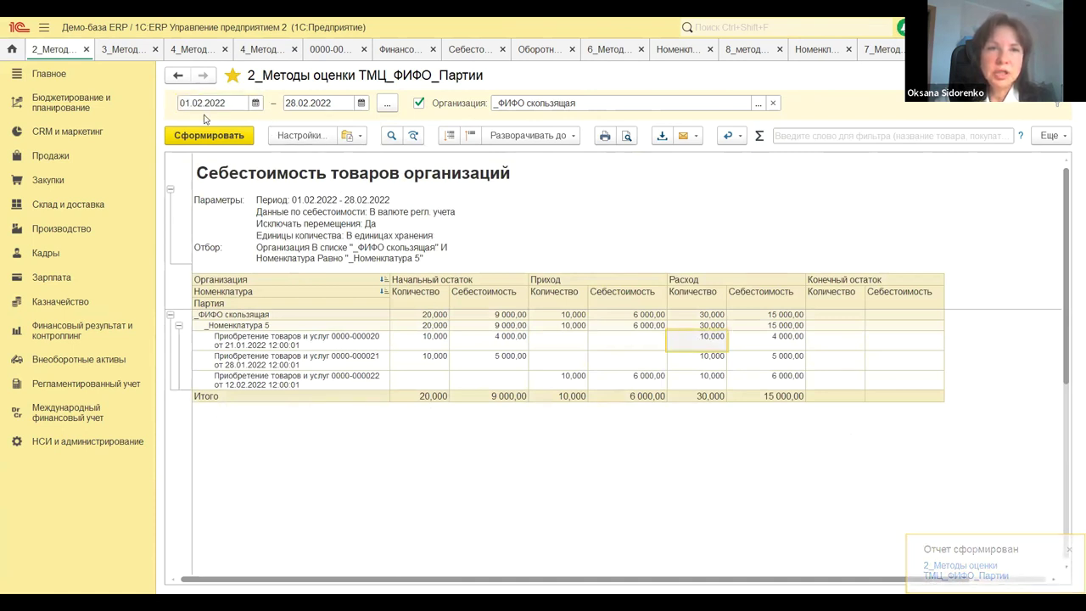
{"action": "left_click", "coordinate": [424, 324]}
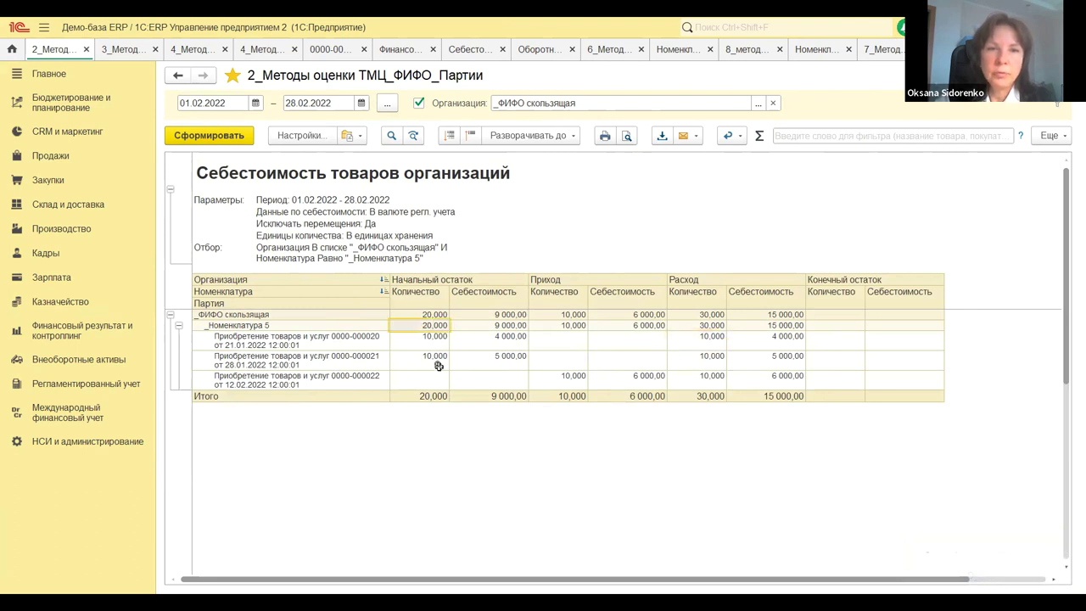
{"action": "left_click", "coordinate": [482, 325]}
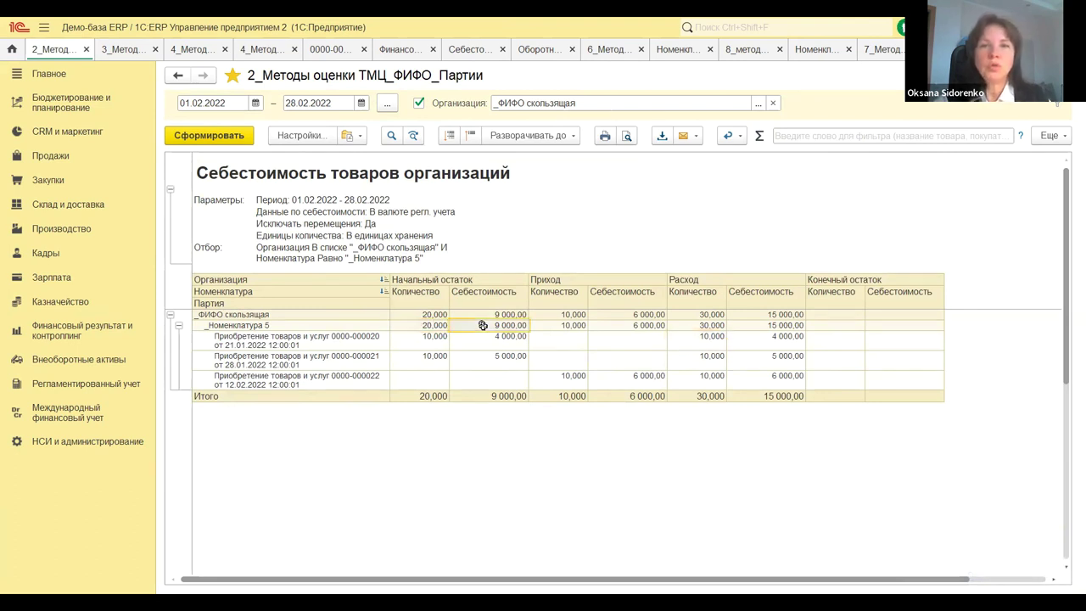
{"action": "left_click", "coordinate": [556, 325]}
{"action": "left_click", "coordinate": [613, 325]}
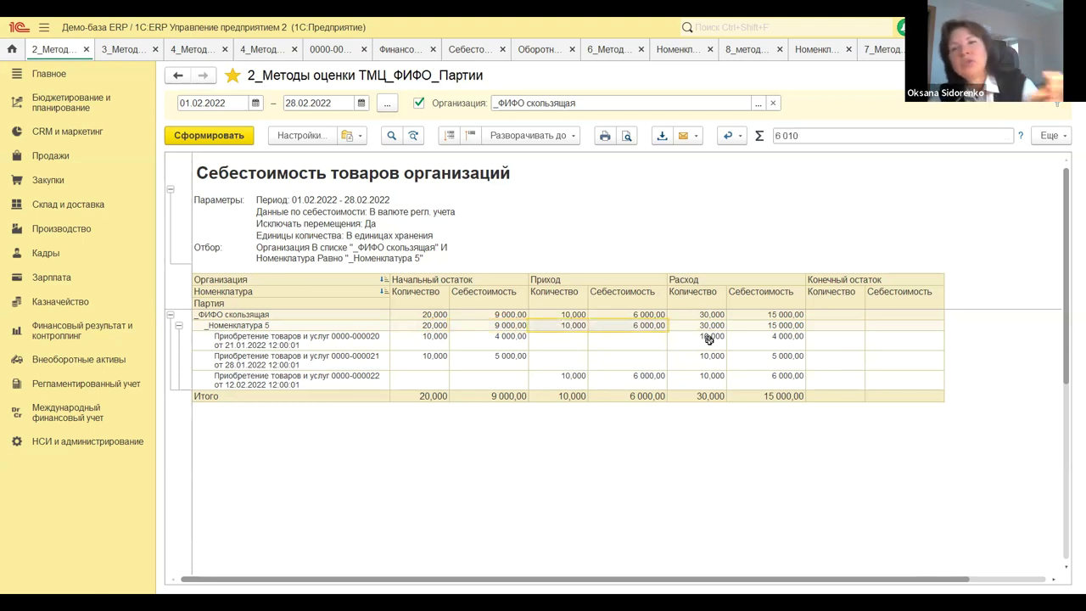
Check the disposal quantity and cost of each purchase batch and switch to the Методы оценки ТМЦ presentation slide
{"action": "left_click", "coordinate": [708, 344]}
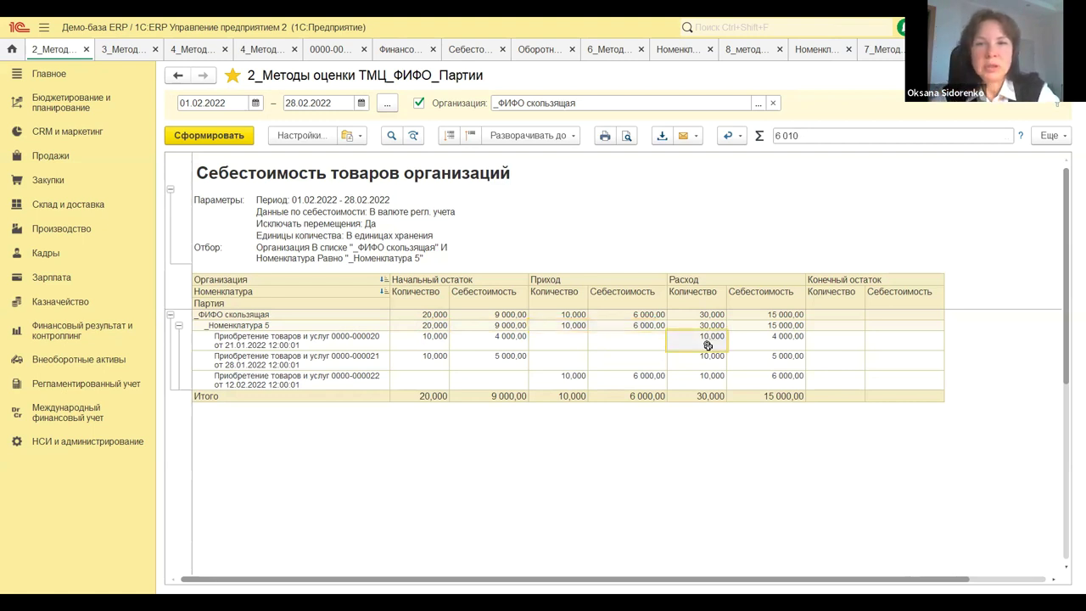
{"action": "left_click", "coordinate": [768, 344]}
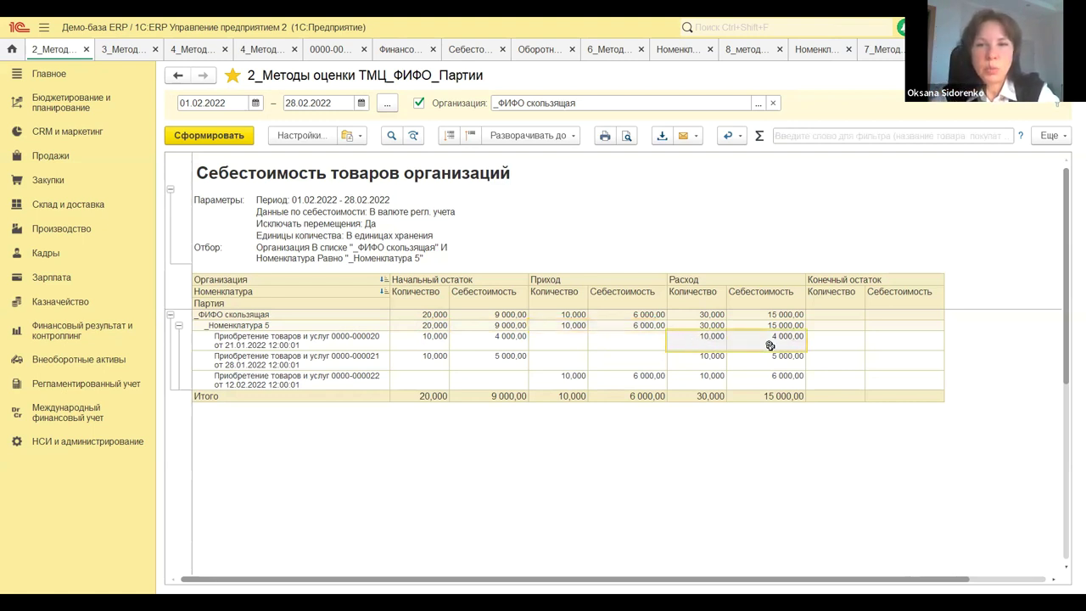
{"action": "left_click_drag", "start_coordinate": [689, 363], "coordinate": [777, 360]}
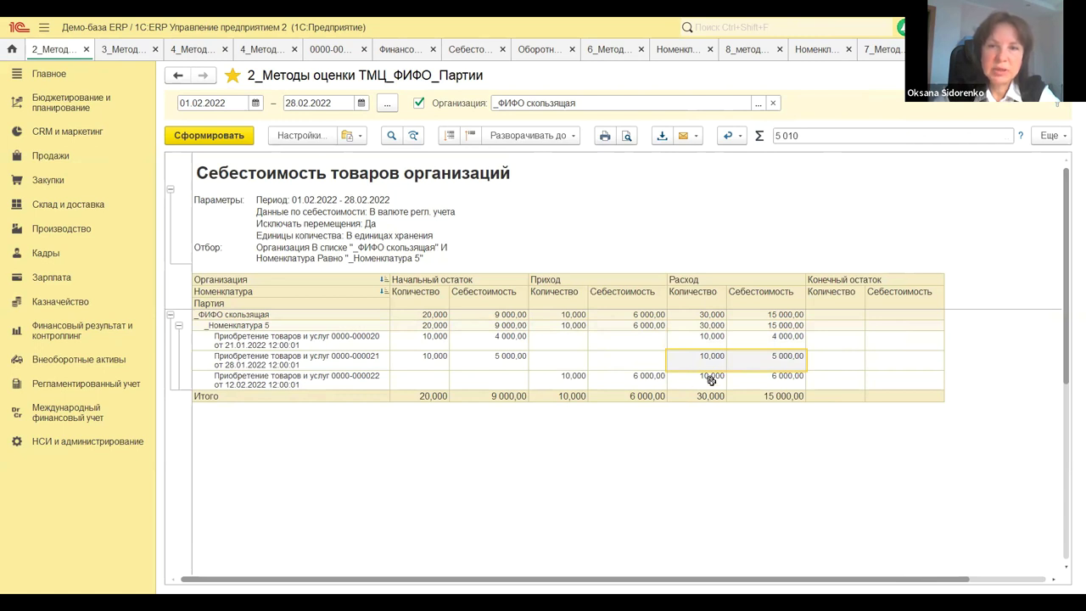
{"action": "left_click_drag", "start_coordinate": [709, 379], "coordinate": [769, 381]}
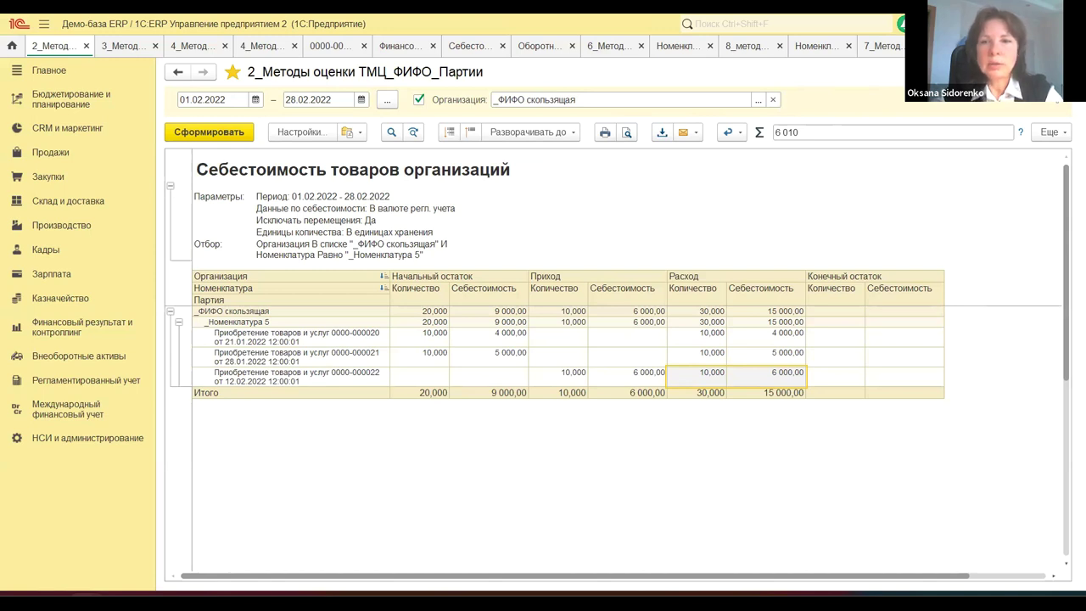
{"action": "key", "text": "alt+Tab"}
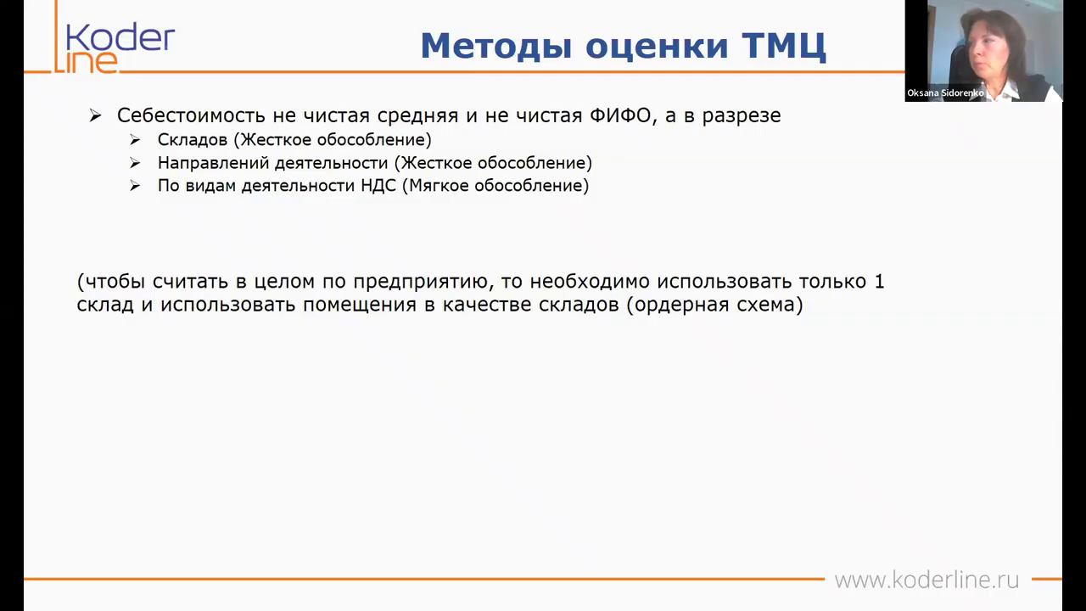